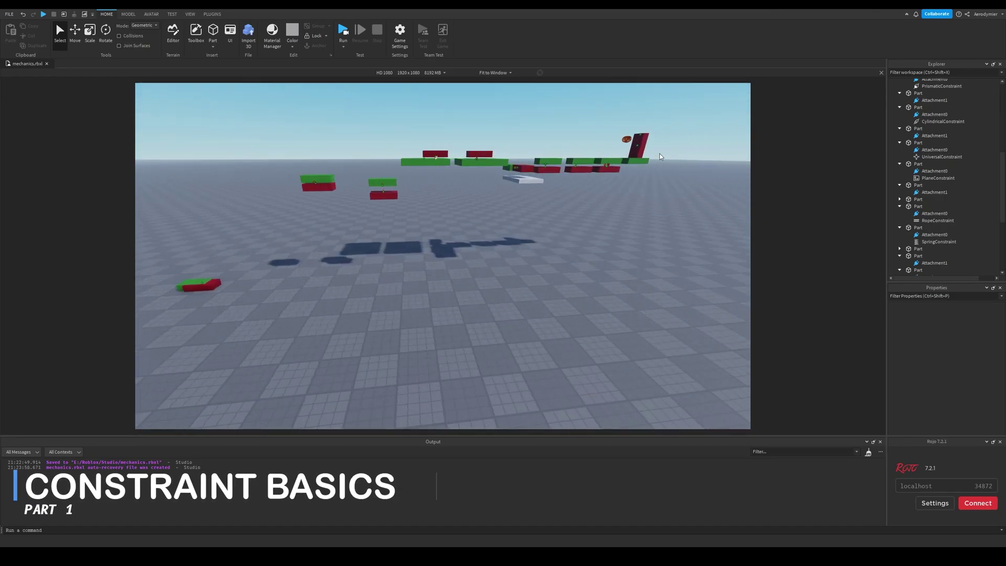
Duplicate the white brick, move the copy nearer, and join both bricks with a hinge constraint.
key("ctrl+d")
left_click_drag(496, 229, 371, 308)
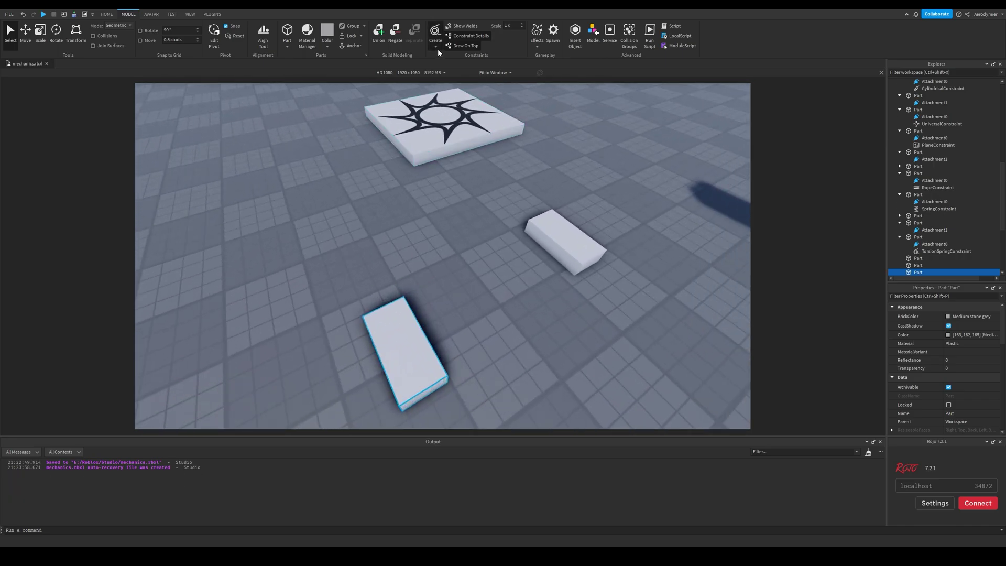
left_click(437, 49)
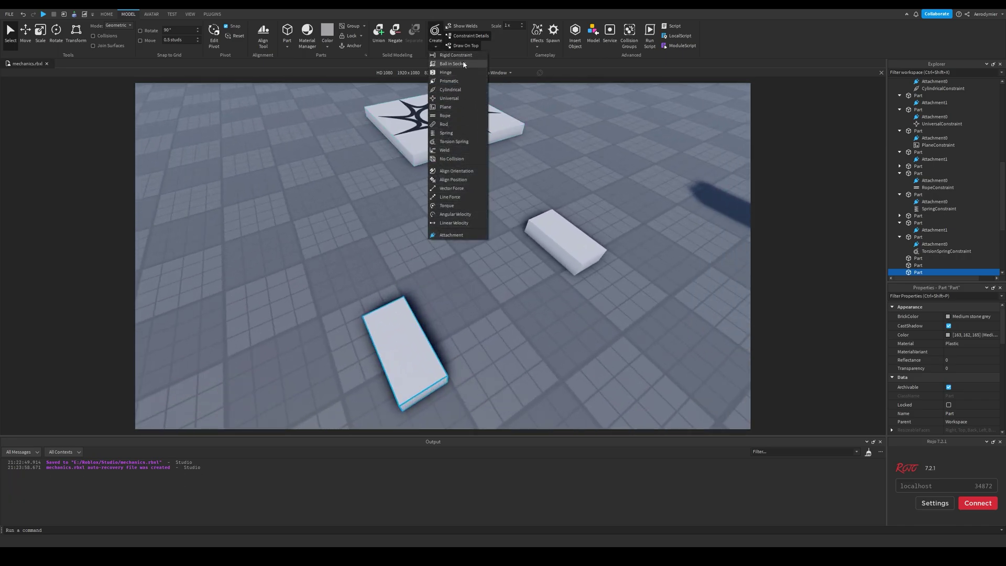
left_click(467, 57)
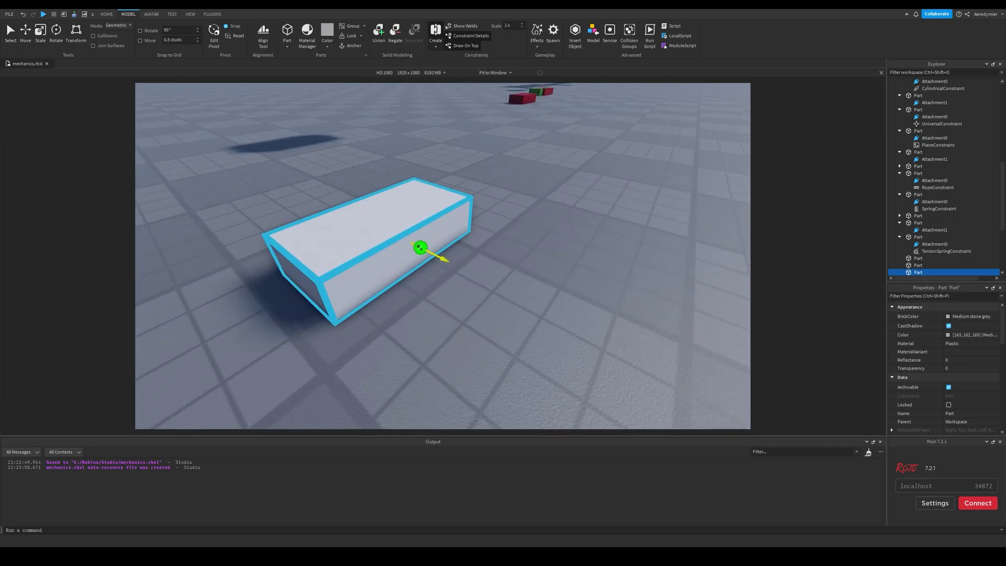
left_click(418, 248)
left_click(670, 211)
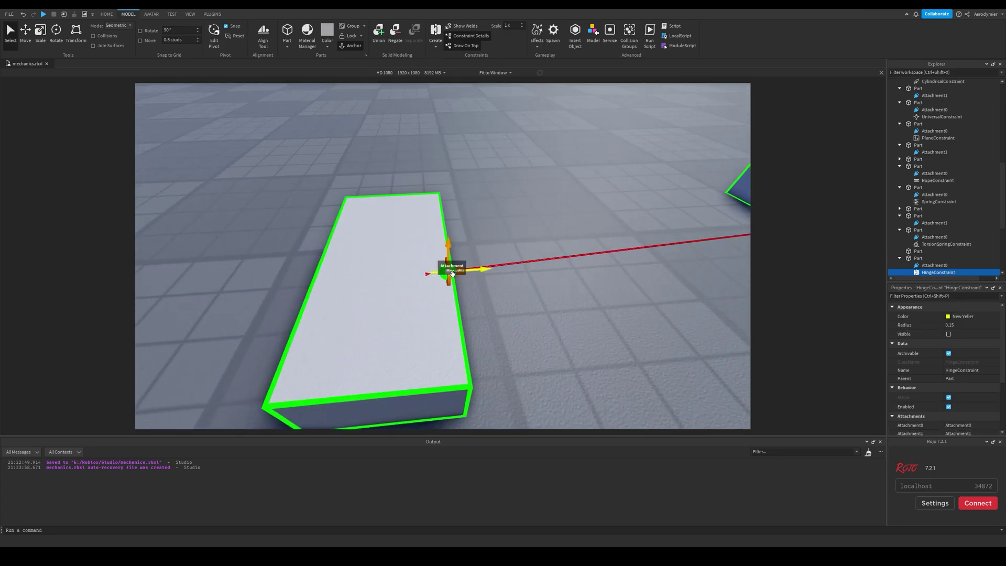
key("F5")
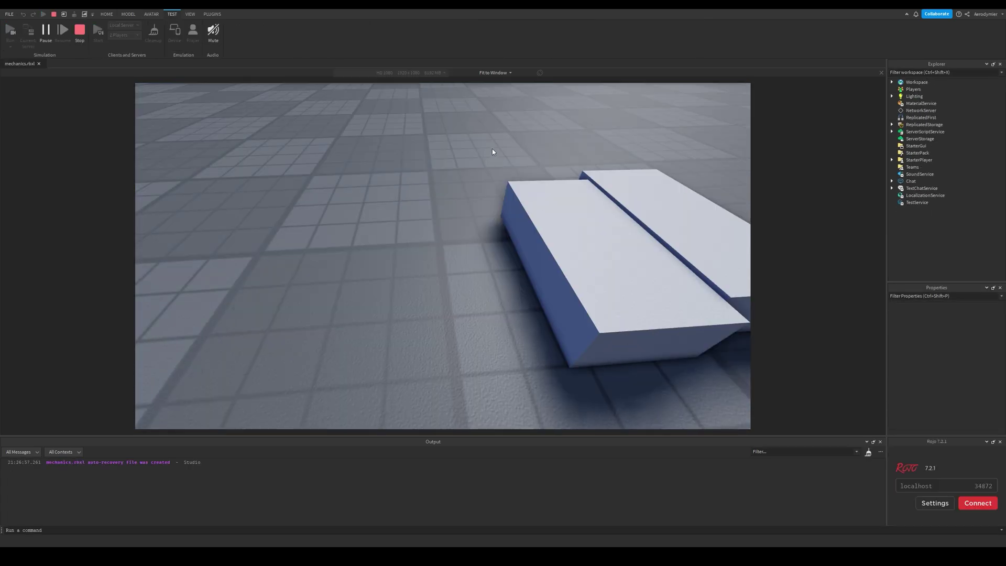
left_click(472, 239)
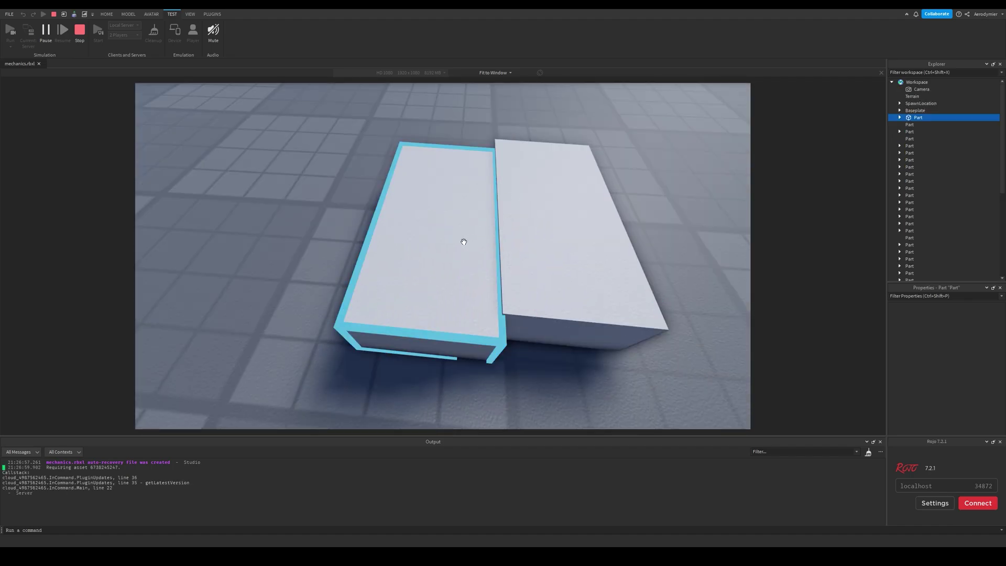
left_click(106, 14)
left_click(106, 31)
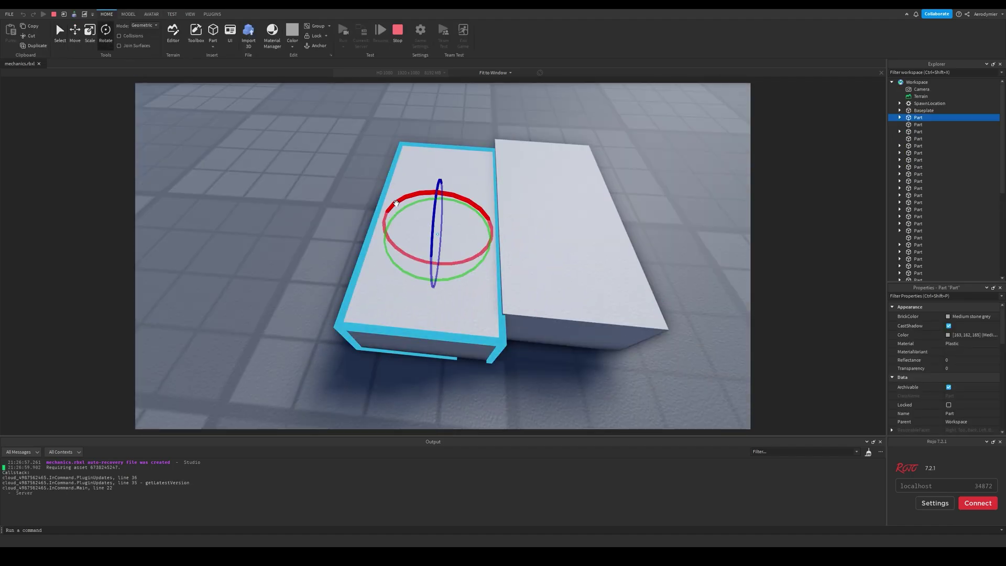
left_click_drag(387, 228, 386, 251)
left_click_drag(438, 231, 406, 242)
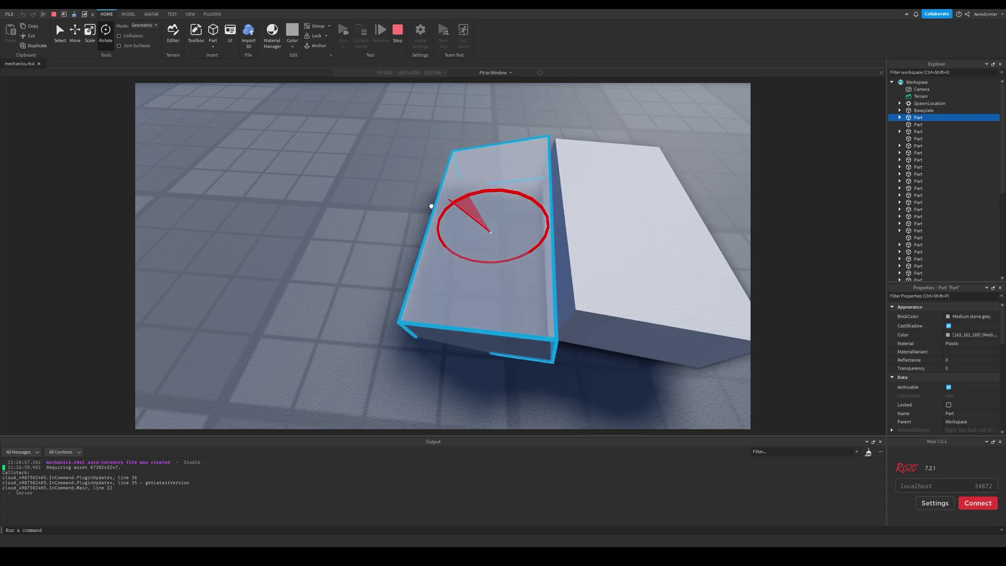
right_click_drag(407, 242, 367, 246)
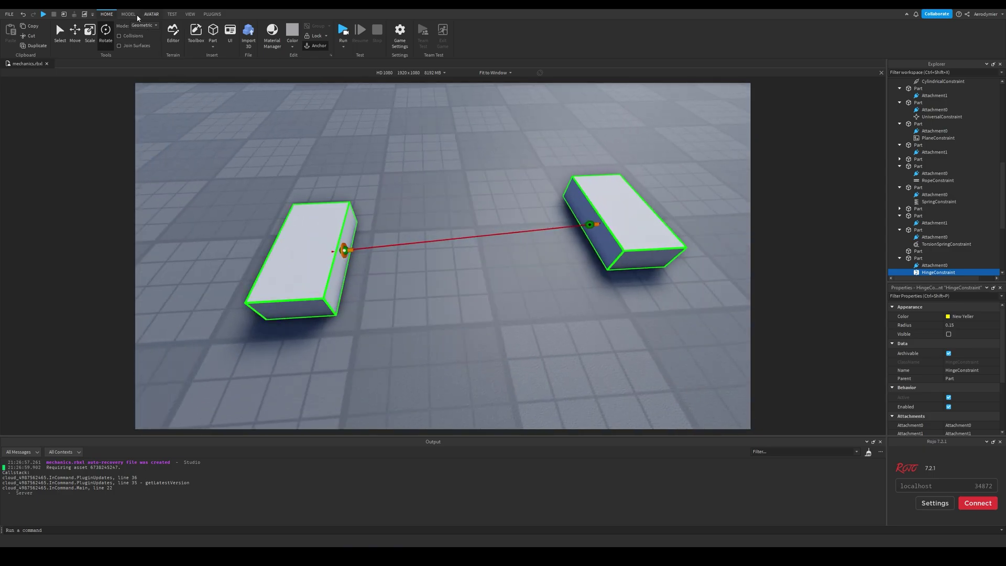
Turn on Draw On Top in the Model tab's Constraints group so the hinge shows through the bricks.
left_click(128, 14)
left_click(435, 46)
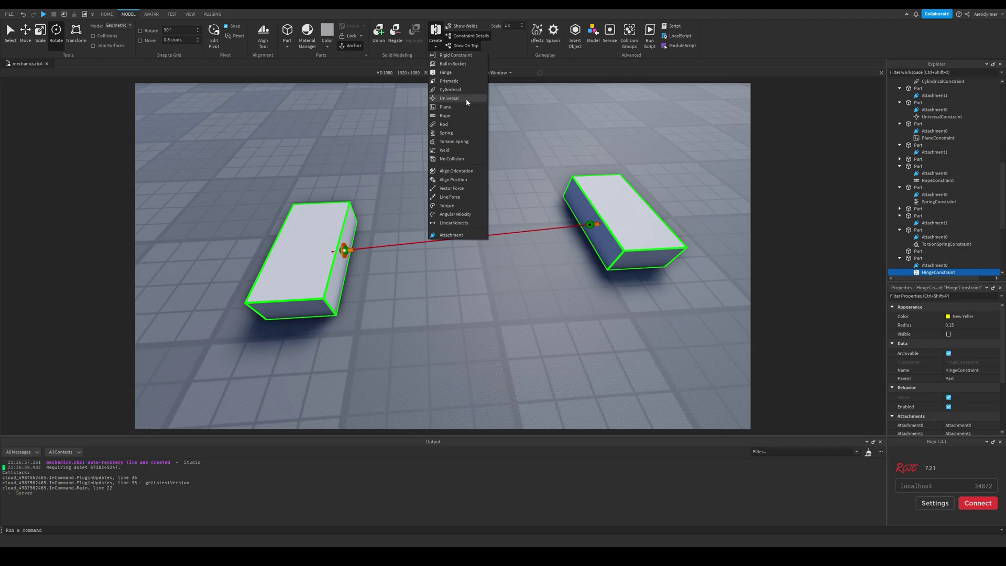
left_click(495, 276)
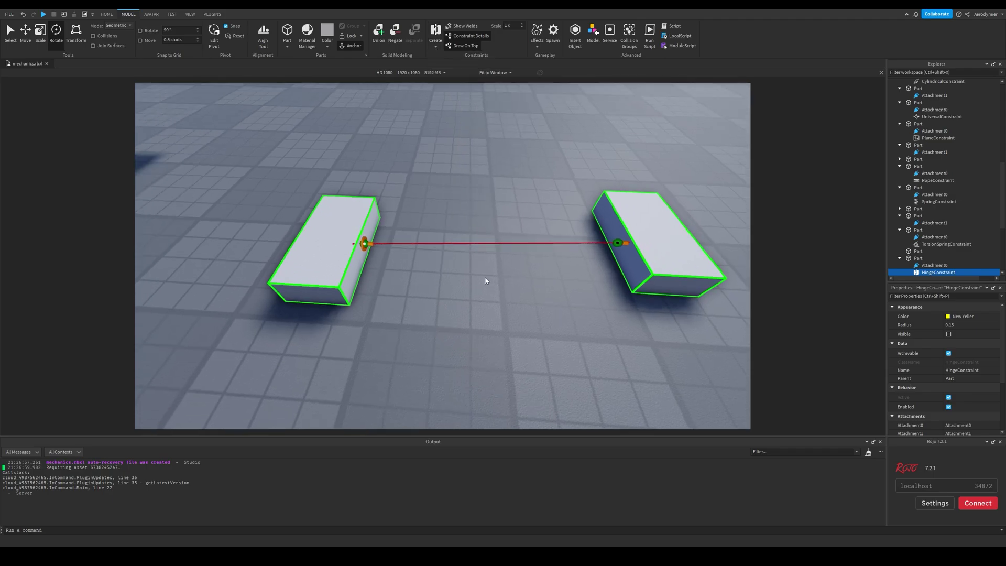
scroll(485, 281, "up", 3)
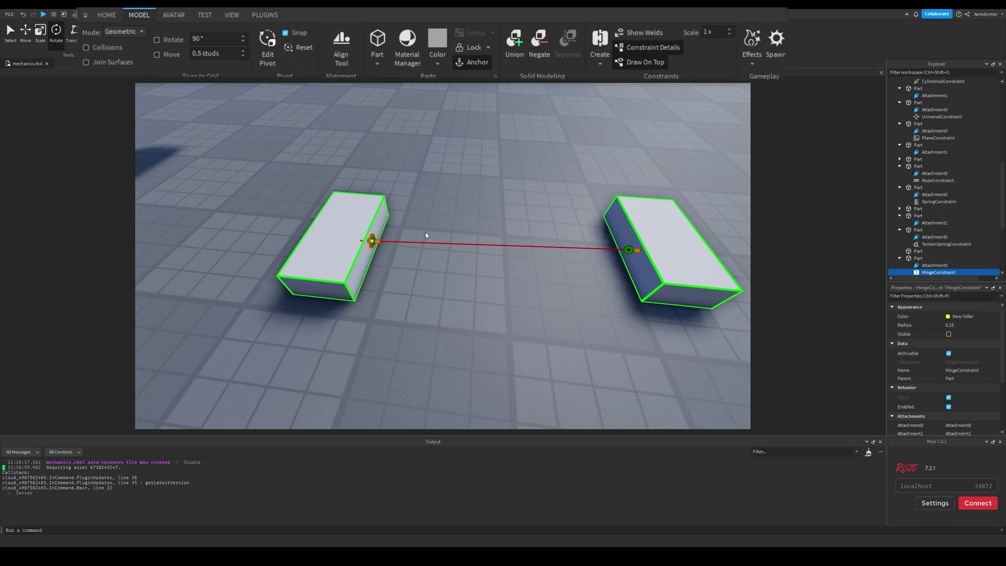
left_click(111, 16)
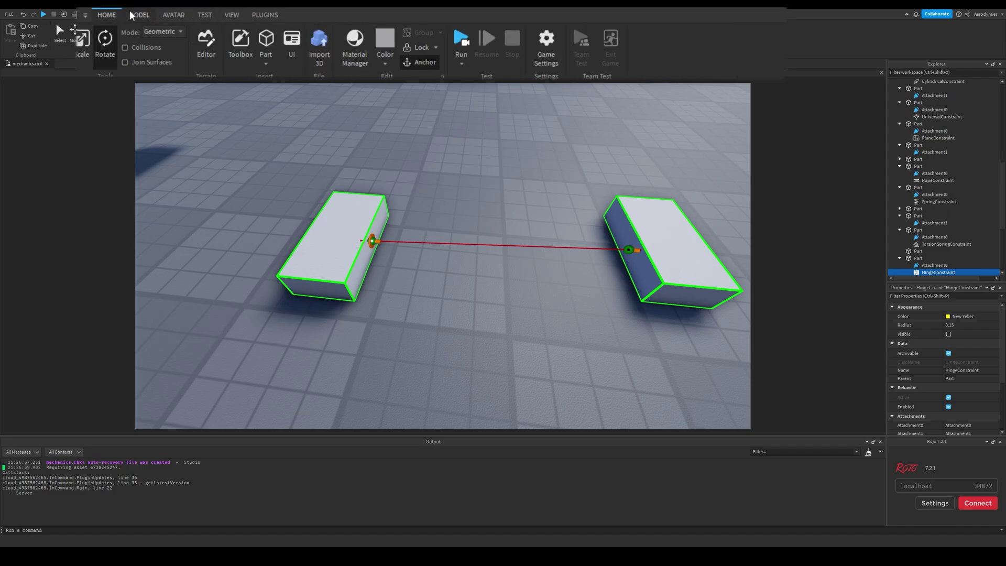
left_click(134, 15)
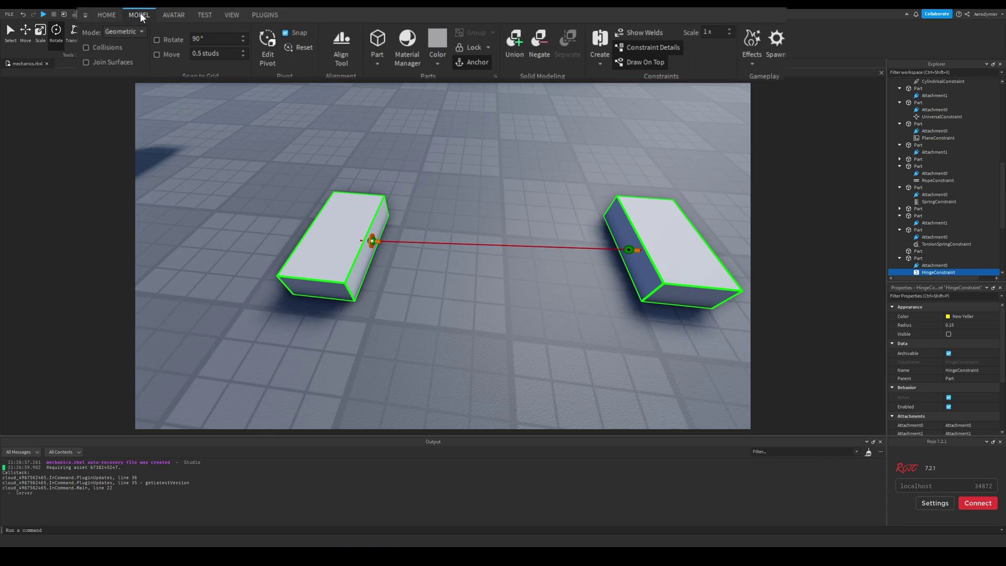
left_click(635, 64)
left_click(453, 160)
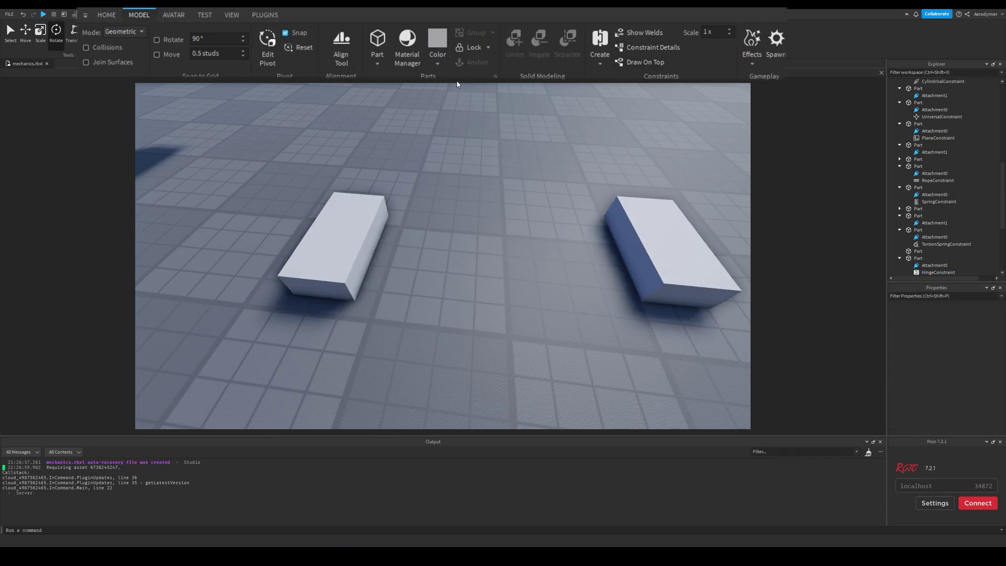
right_click_drag(443, 177, 443, 177)
right_click_drag(400, 322, 483, 216)
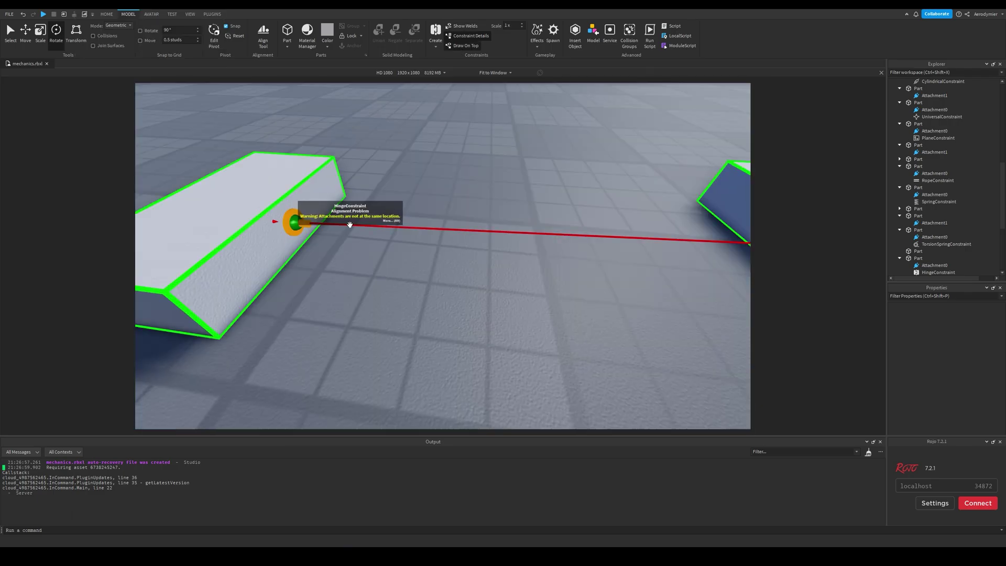
scroll(352, 224, "down", 3)
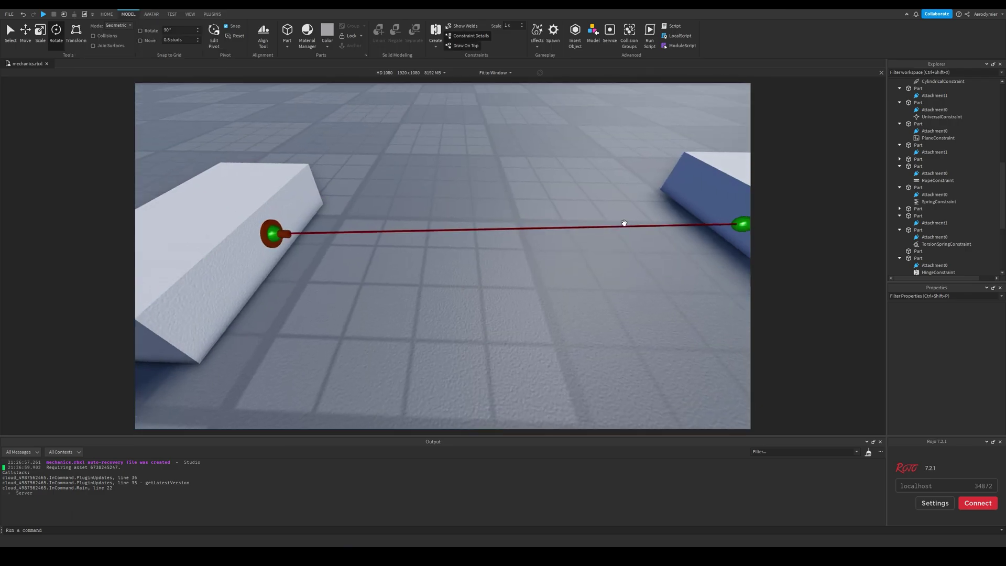
right_click_drag(463, 227, 570, 206)
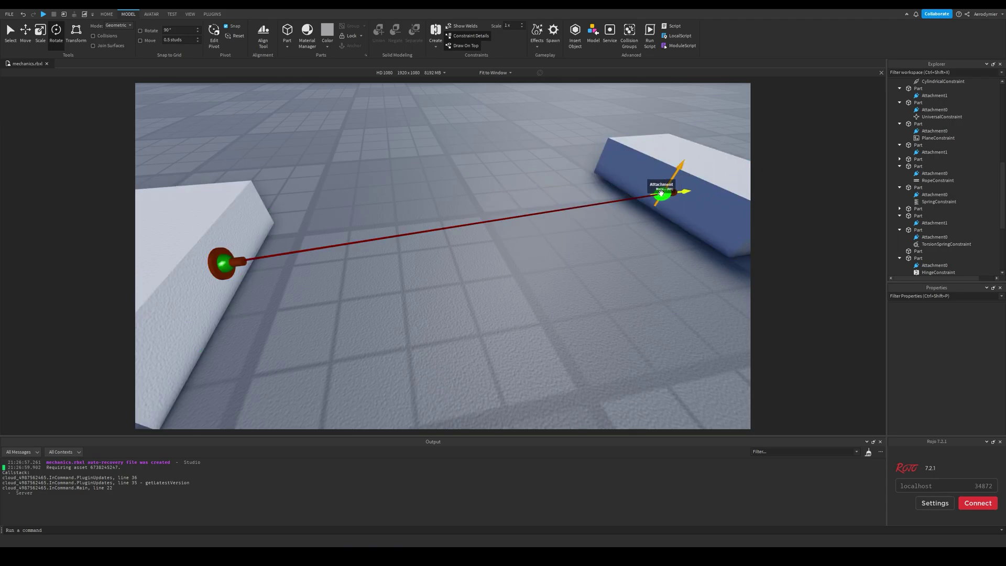
Slide the right brick's hinge Attachment1 along the brick with the Move tool.
left_click(664, 194)
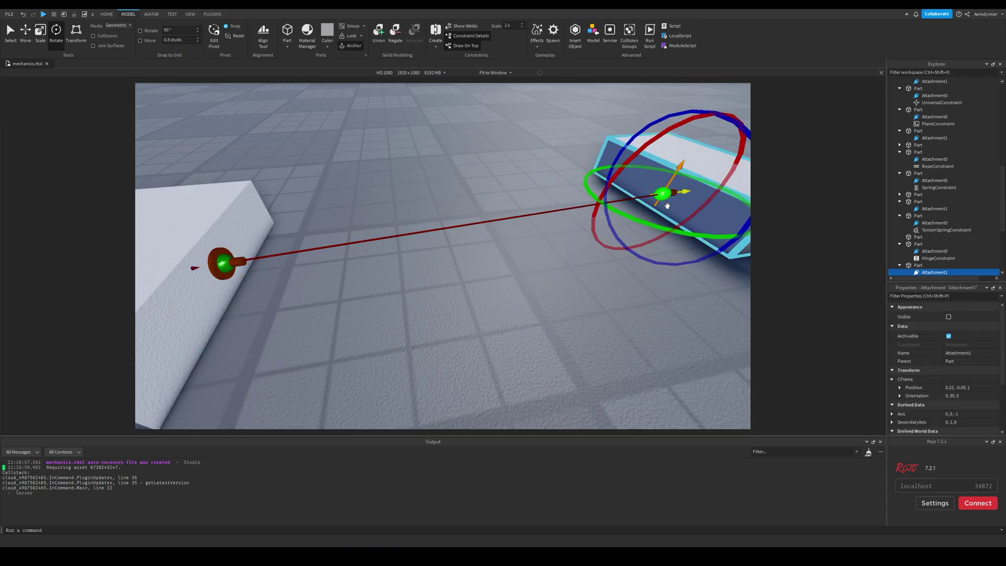
left_click(30, 39)
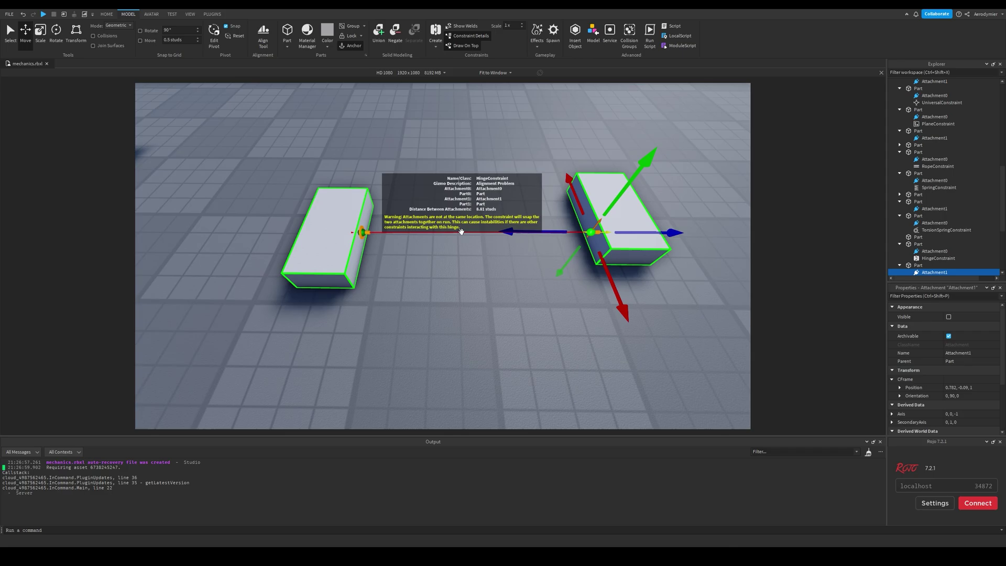
left_click(461, 231)
key("f")
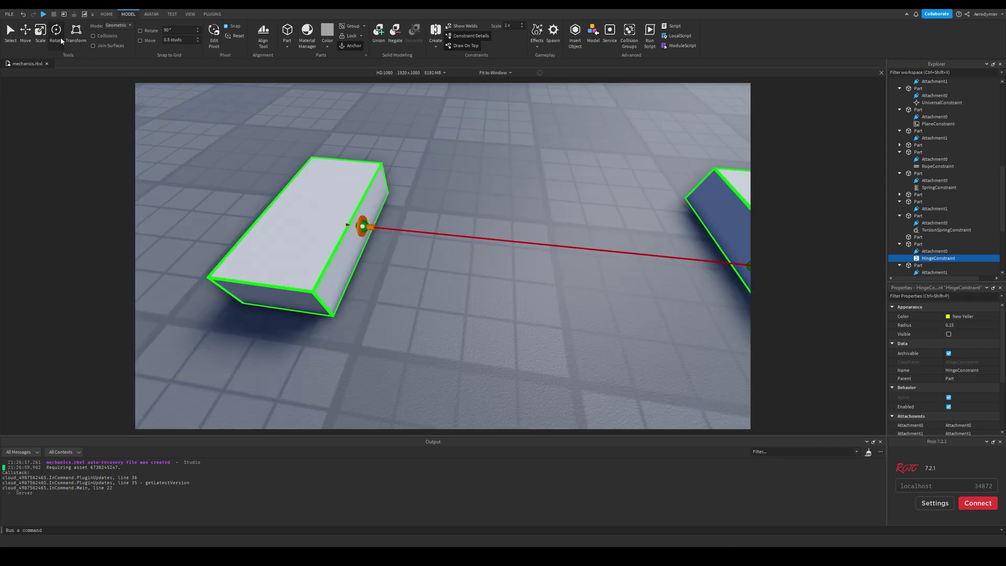
Inspect the left brick's Attachment0 up close with the Rotate tool active.
left_click(61, 36)
left_click(362, 227)
key("f")
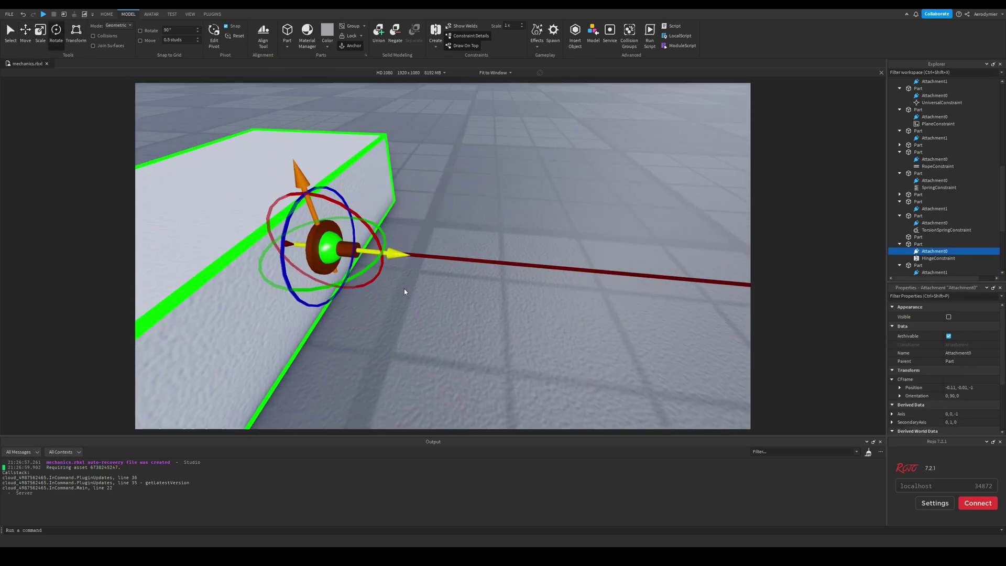
mouse_move(404, 292)
right_mouse_down()
mouse_move(479, 292)
mouse_move(472, 280)
mouse_move(529, 226)
right_mouse_up()
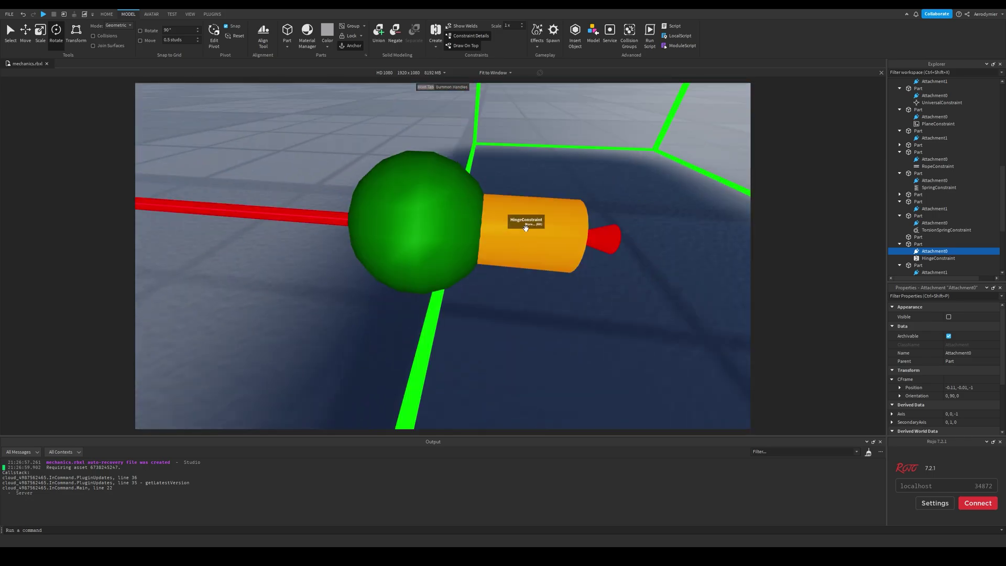
left_click(638, 247)
key("f")
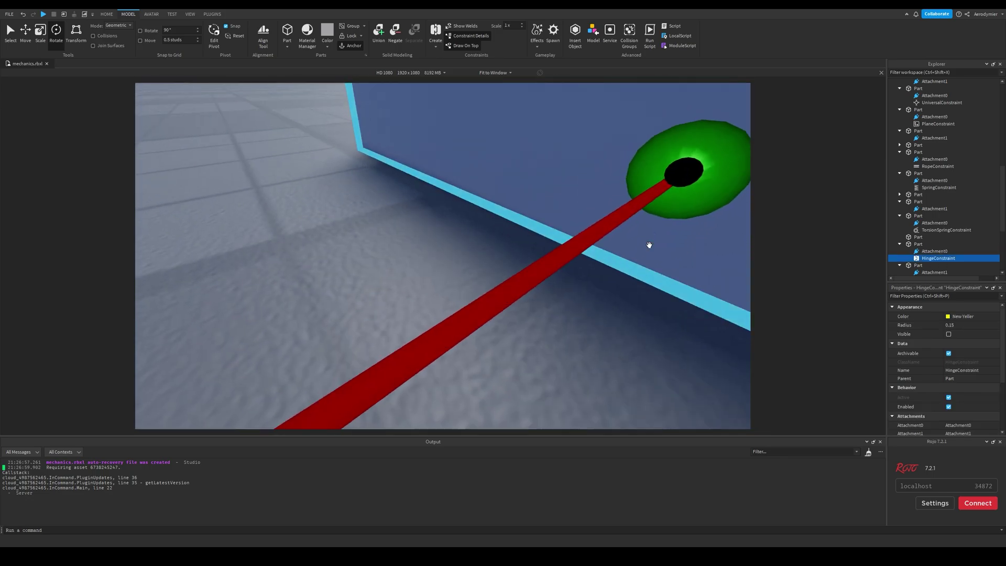
left_click(495, 238)
key("f")
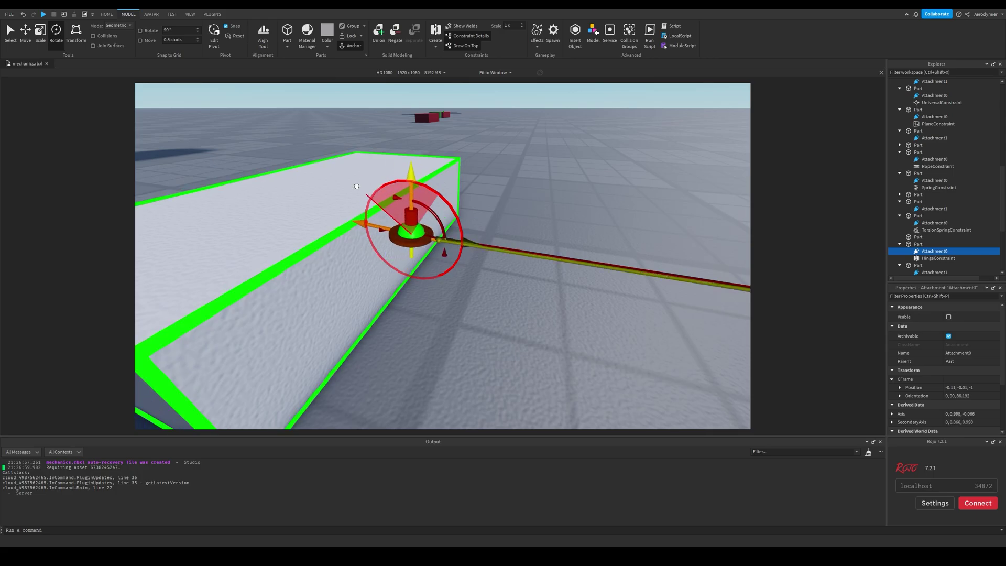
Rotate the left brick's Attachment0 until its hinge axis points straight up, then deselect it.
left_click(394, 210)
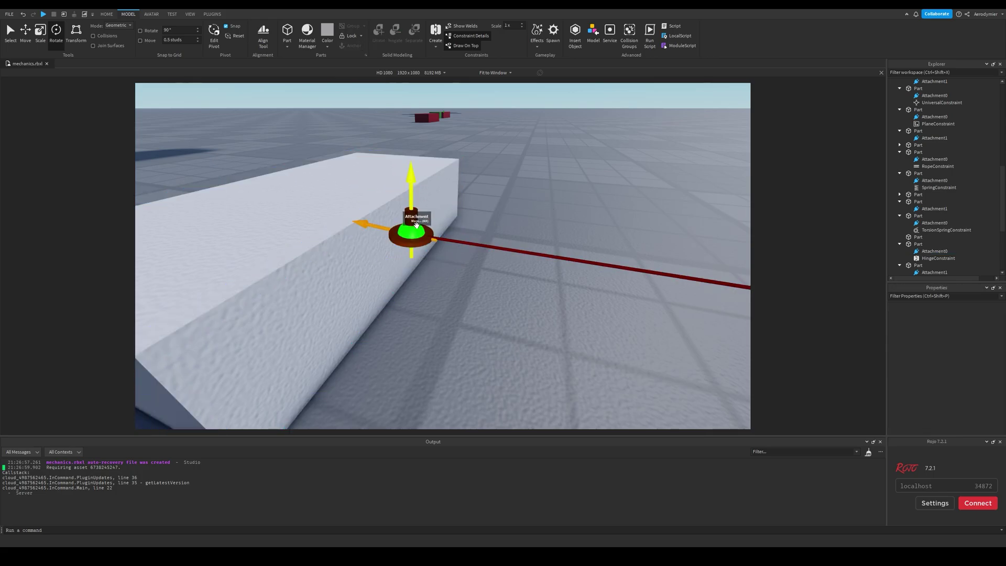
mouse_move(417, 228)
left_click(424, 232)
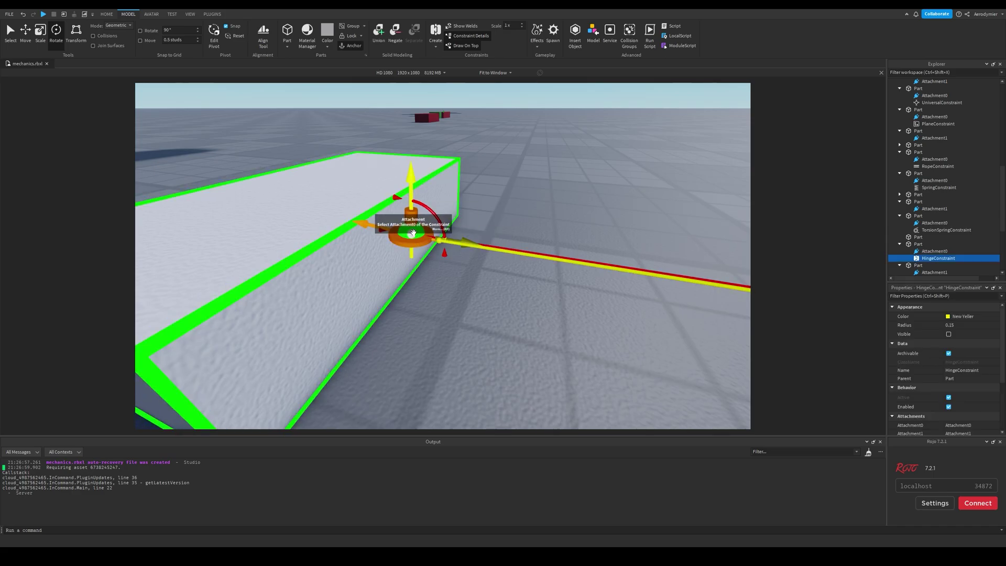
left_click_drag(430, 229, 405, 187)
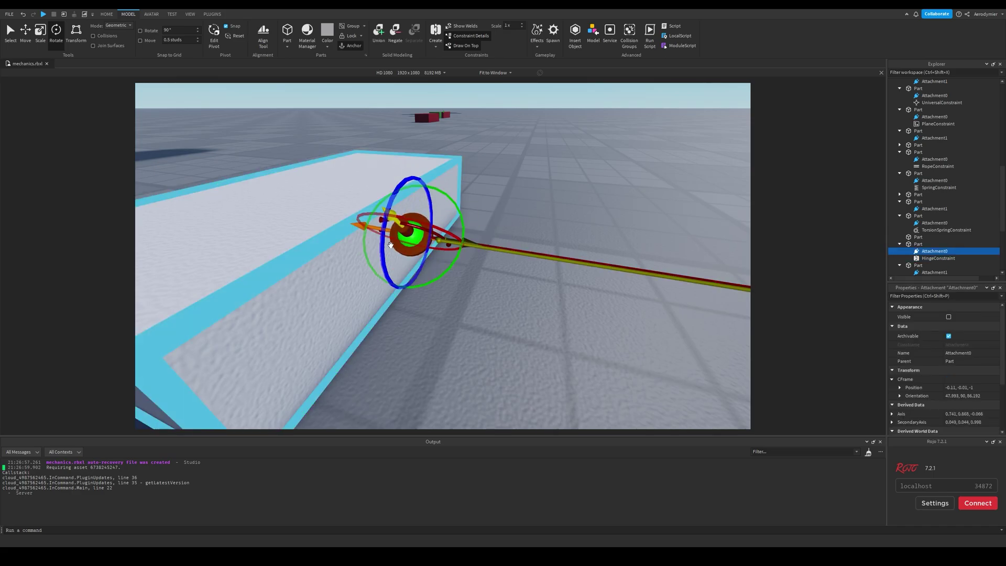
right_click_drag(405, 187, 493, 210)
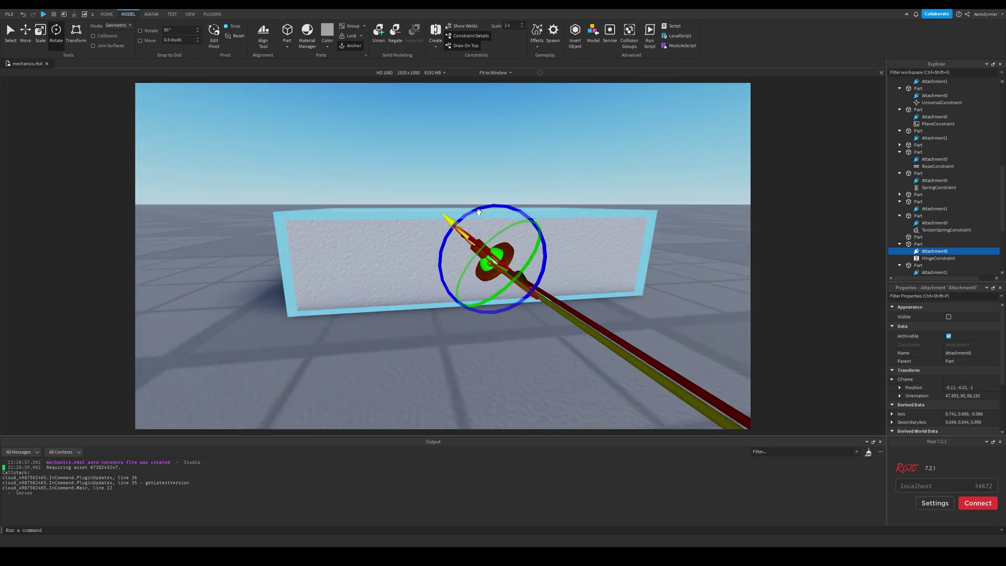
left_click_drag(496, 207, 520, 217)
right_click_drag(521, 217, 560, 225)
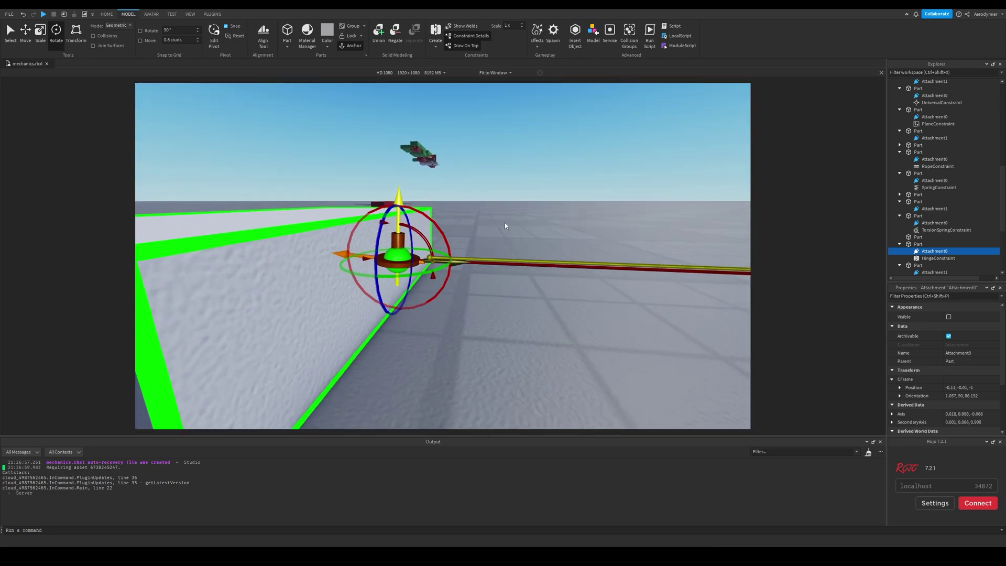
left_click(562, 172)
scroll(562, 172, "down", 5)
Playtest the scene to watch the hinged bricks fall, then stop the test.
left_click(173, 16)
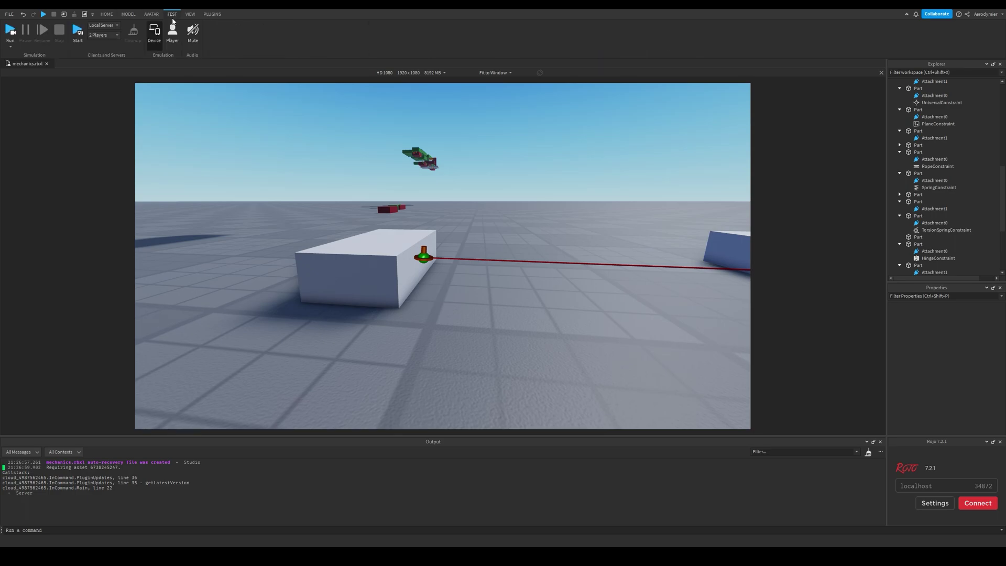
left_click(10, 31)
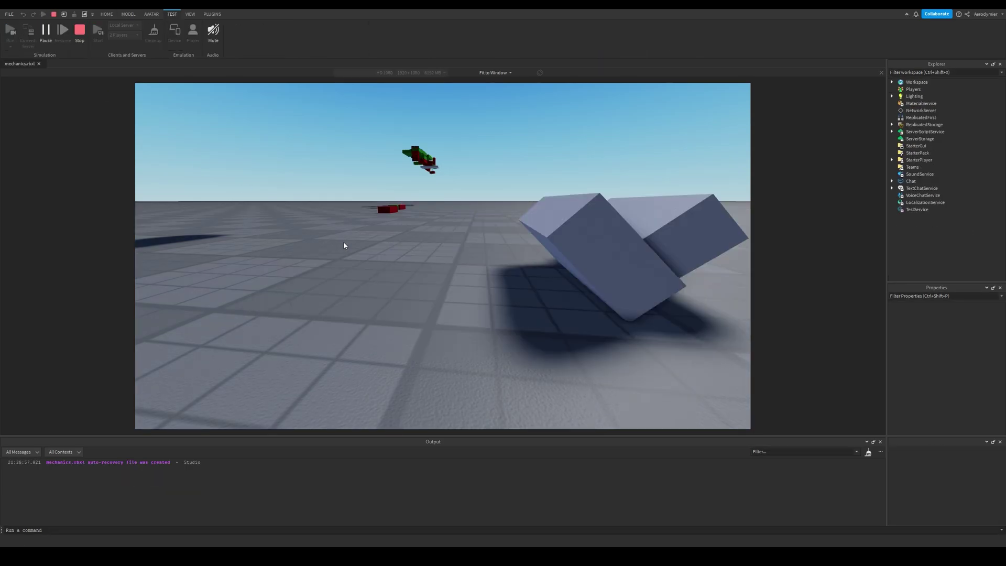
right_click_drag(362, 246, 468, 263)
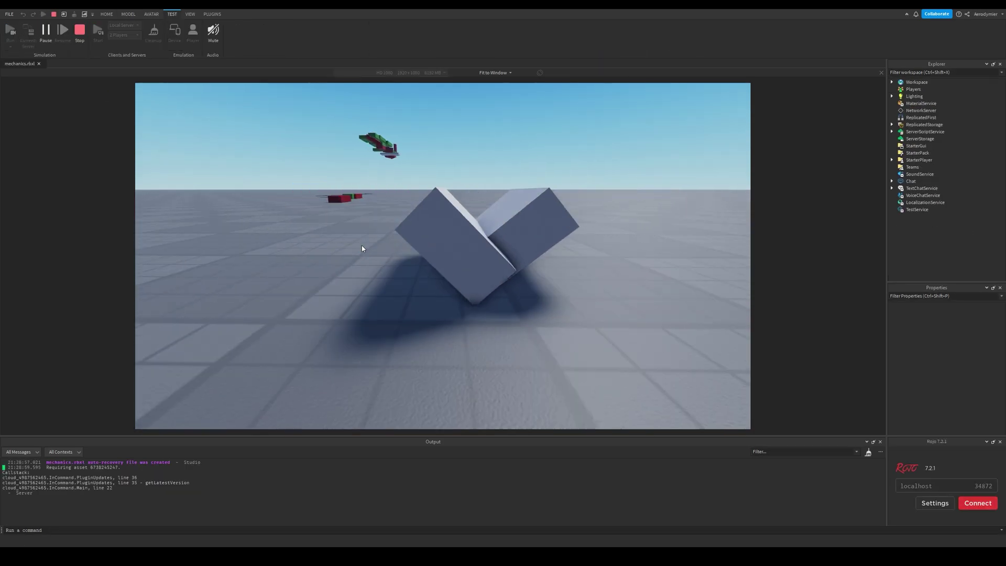
left_click(79, 32)
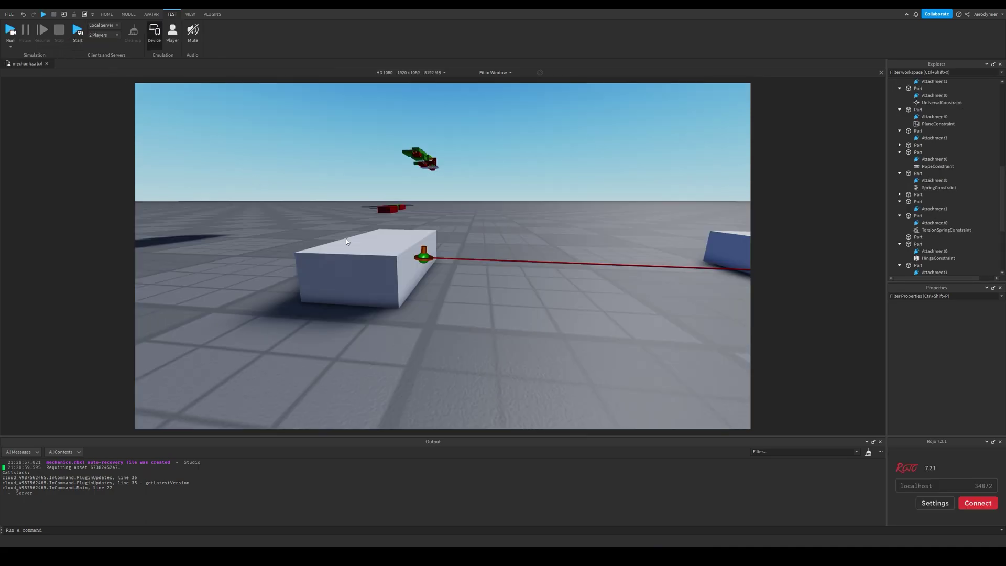
Reselect the hinge and its first attachment with the Home tools showing.
left_click(424, 257)
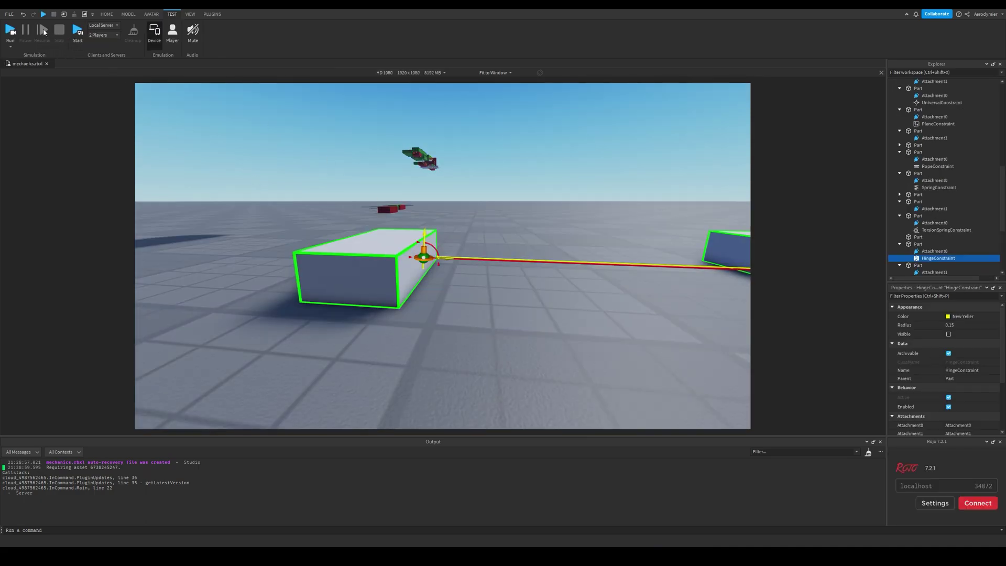
left_click(106, 15)
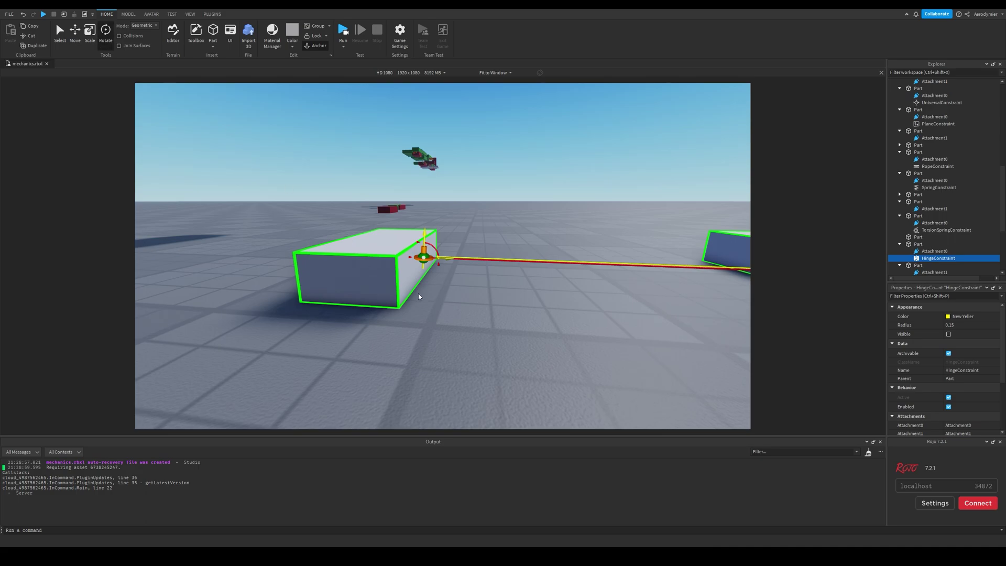
left_click(424, 257)
Tilt the hinge's first attachment, start a playtest, and select the hinge constraint.
left_click_drag(455, 212, 474, 285)
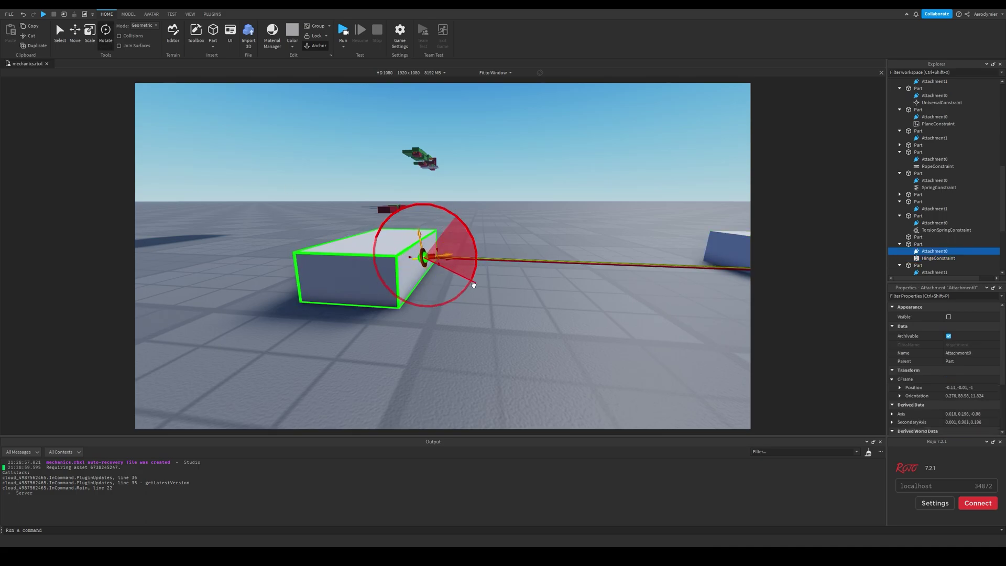
key("F5")
left_click(900, 119)
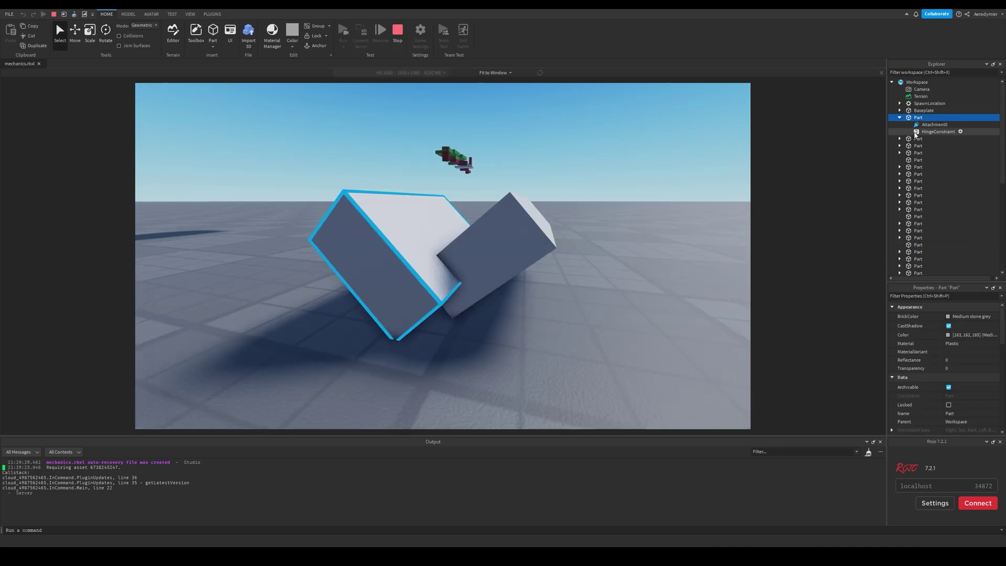
left_click(916, 133)
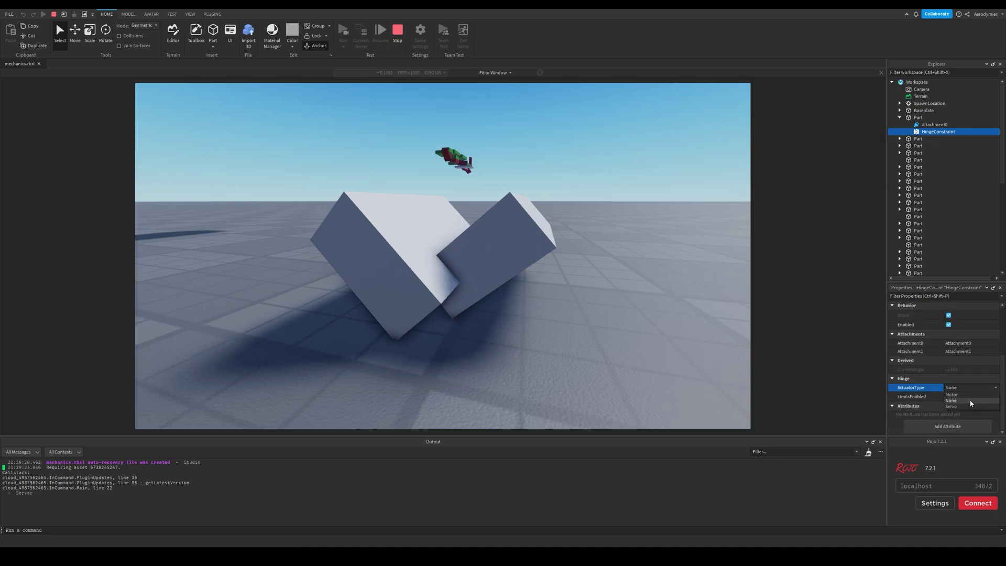
Set the hinge to Motor with AngularVelocity 50 and MotorMaxTorque 5000, then stop the test.
left_click(952, 394)
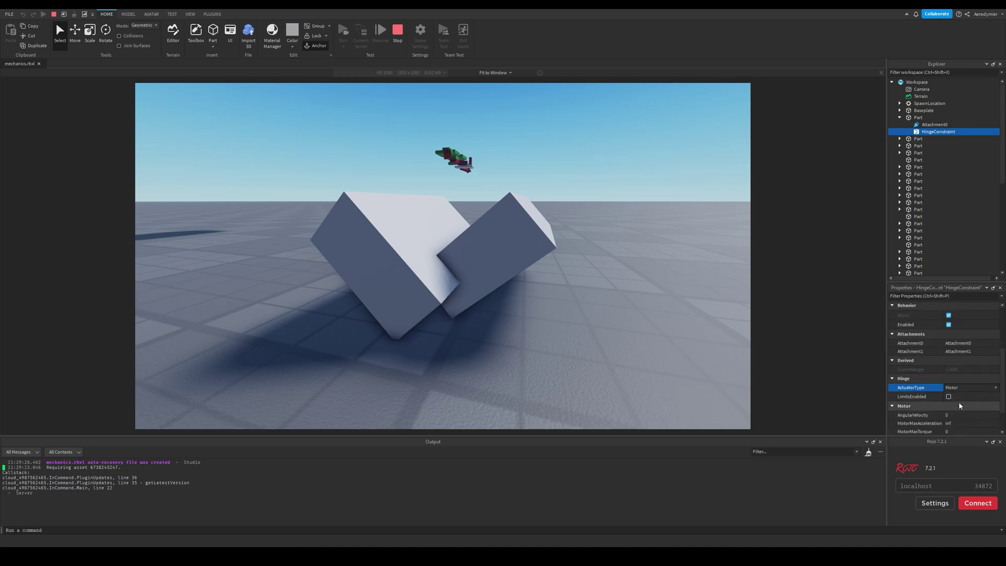
left_click(940, 414)
scroll(940, 414, "down", 1)
type("50")
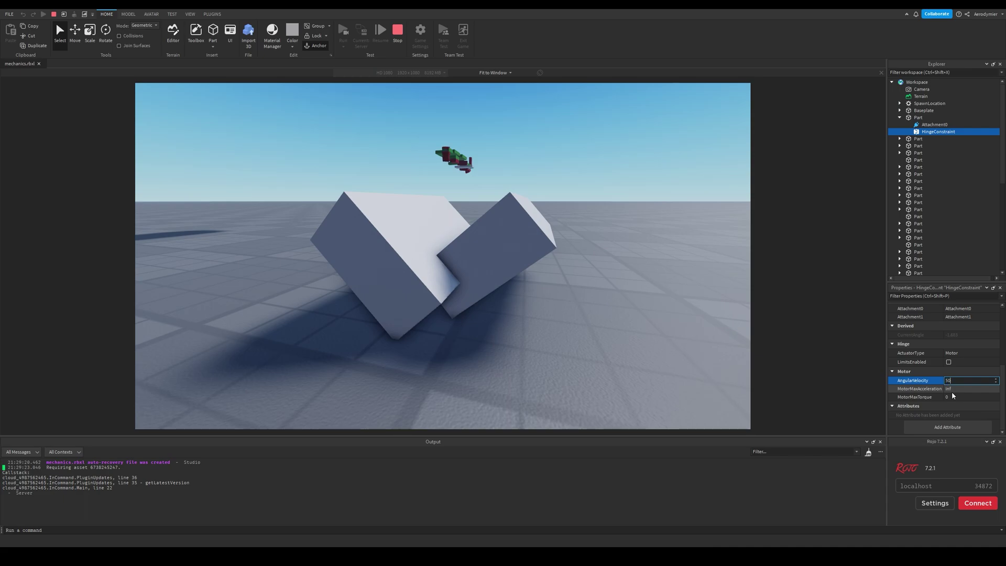
left_click(953, 396)
type("50")
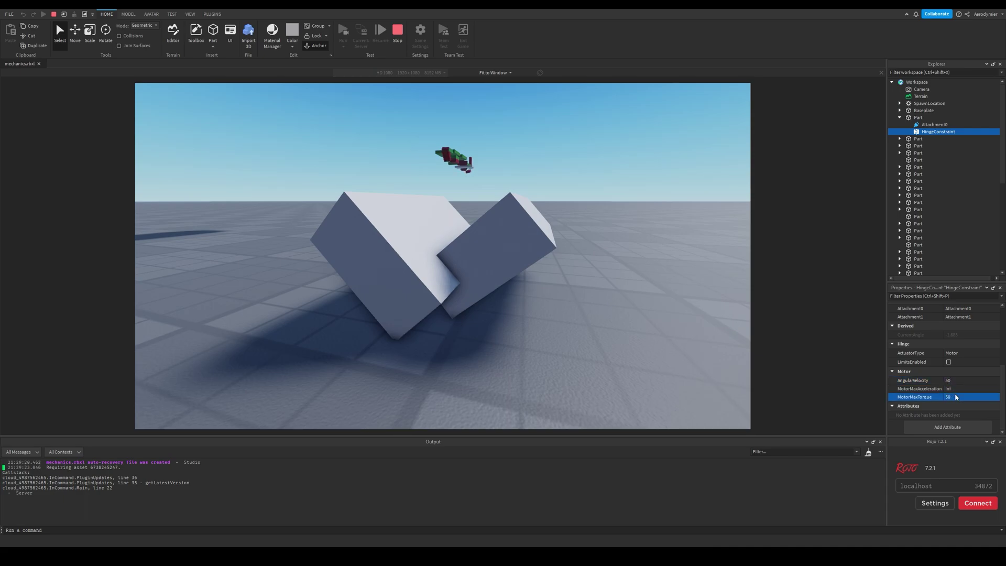
left_click(348, 259)
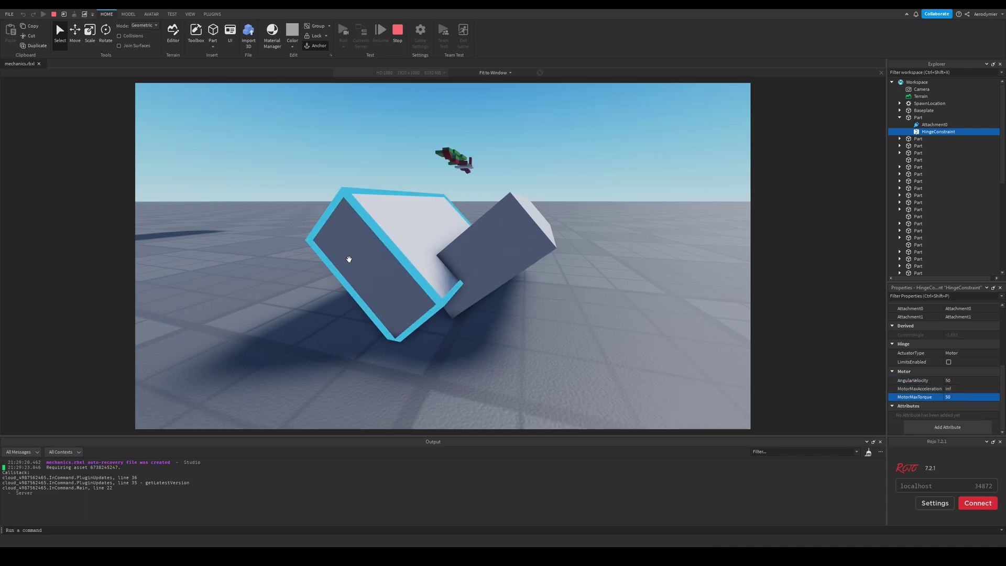
left_click(75, 32)
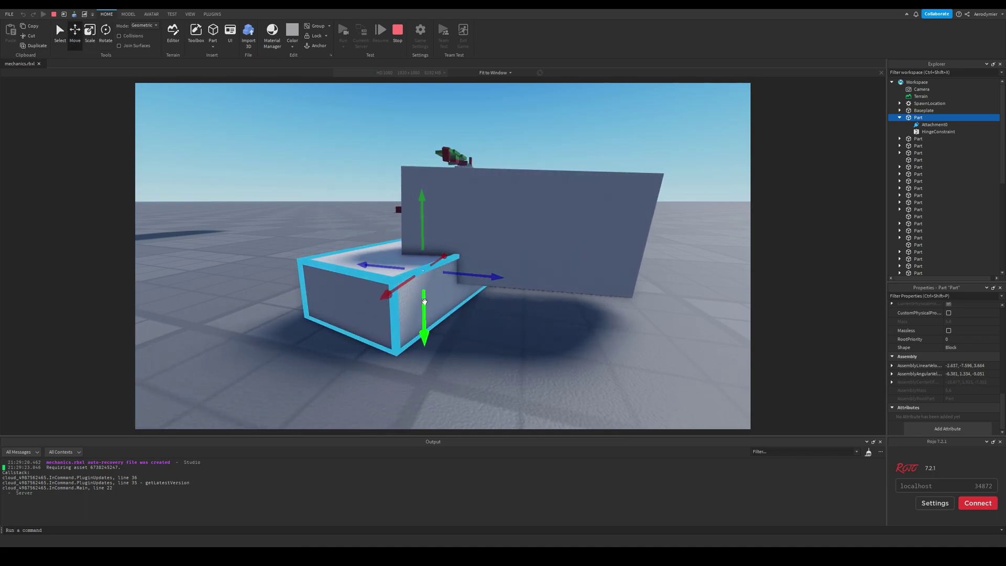
left_click(577, 236)
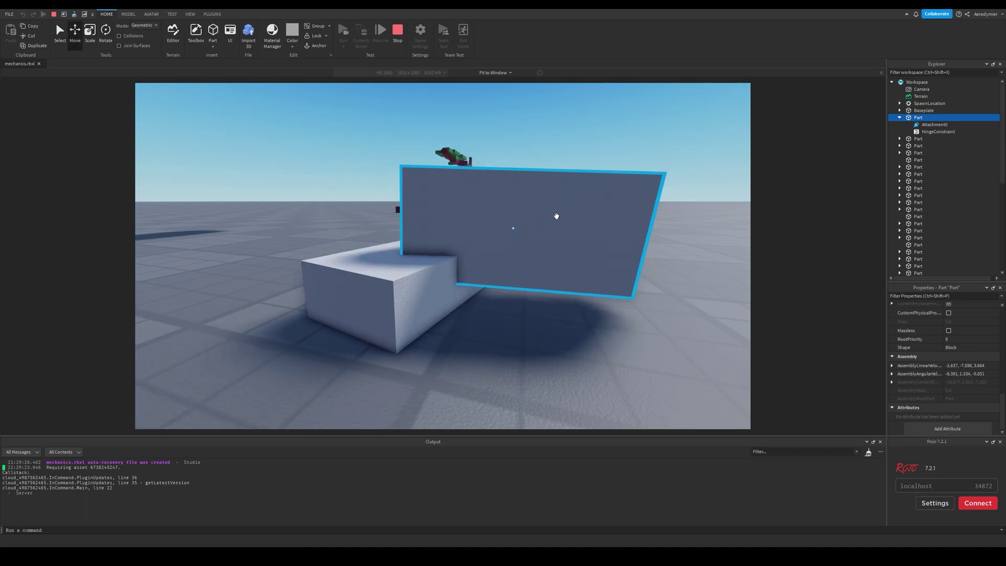
left_click(938, 132)
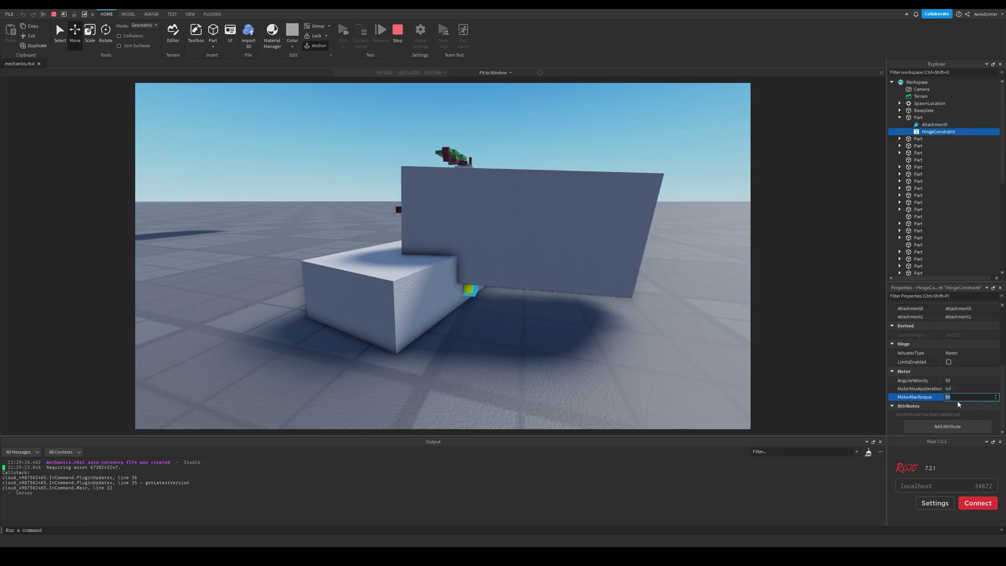
key("Return")
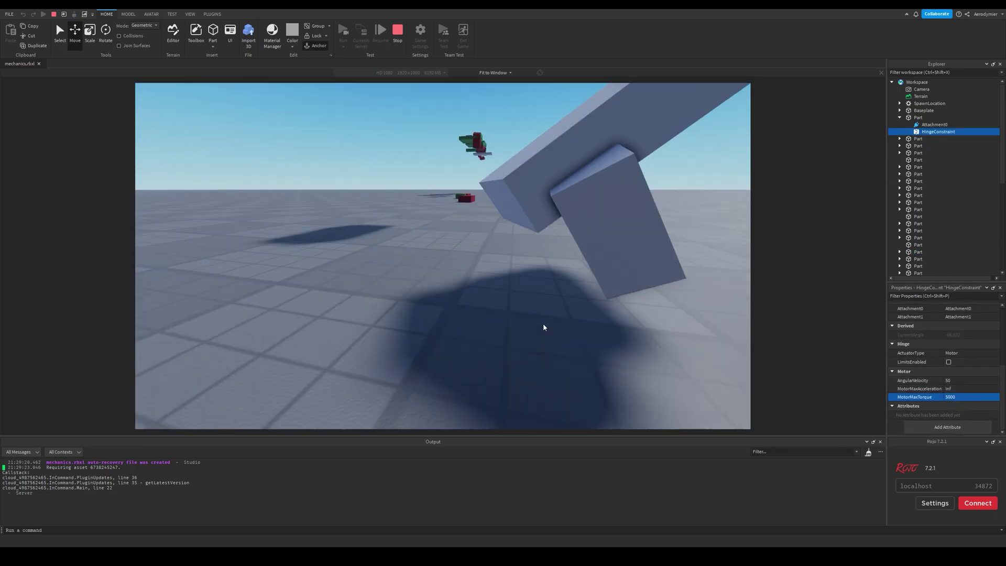
left_click(404, 40)
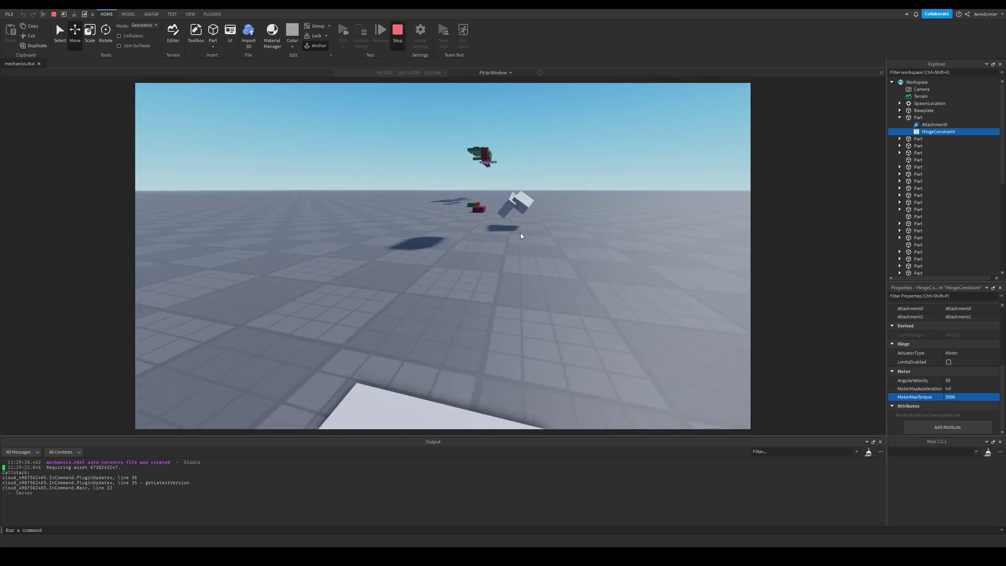
Delete both hinged blocks.
right_click_drag(490, 269, 568, 238)
left_click(568, 238)
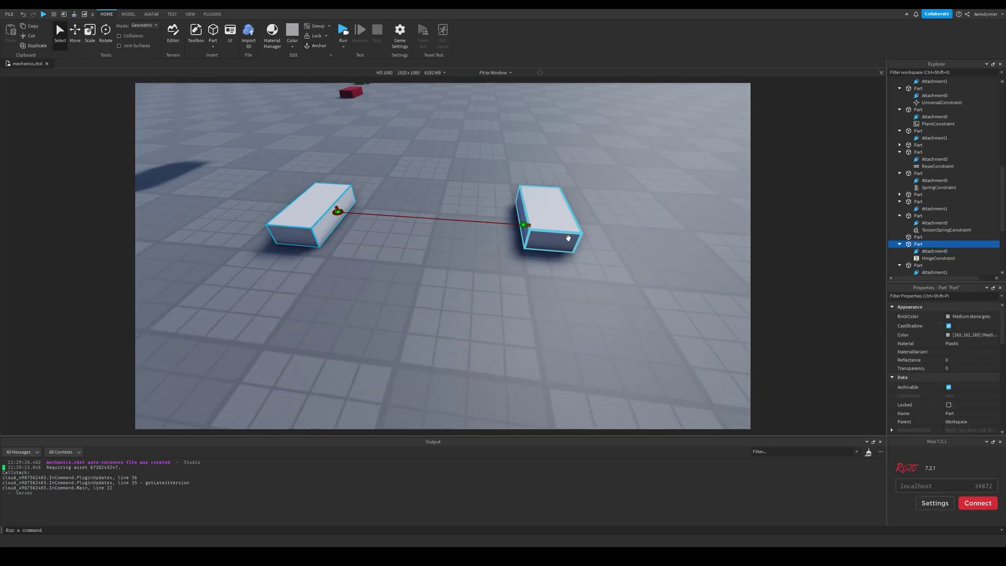
key("Delete")
left_click(544, 210)
key("Delete")
Select the green block on top of the red one and inspect its WeldConstraint.
mouse_move(545, 281)
right_mouse_down()
mouse_move(510, 267)
mouse_move(472, 198)
mouse_move(470, 168)
right_mouse_up()
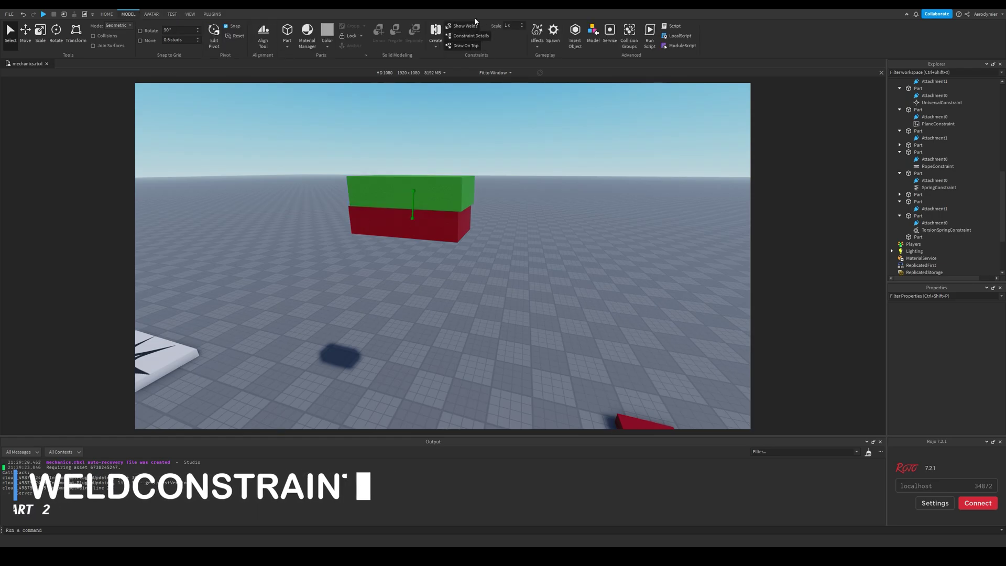
left_click(409, 193)
left_click(938, 89)
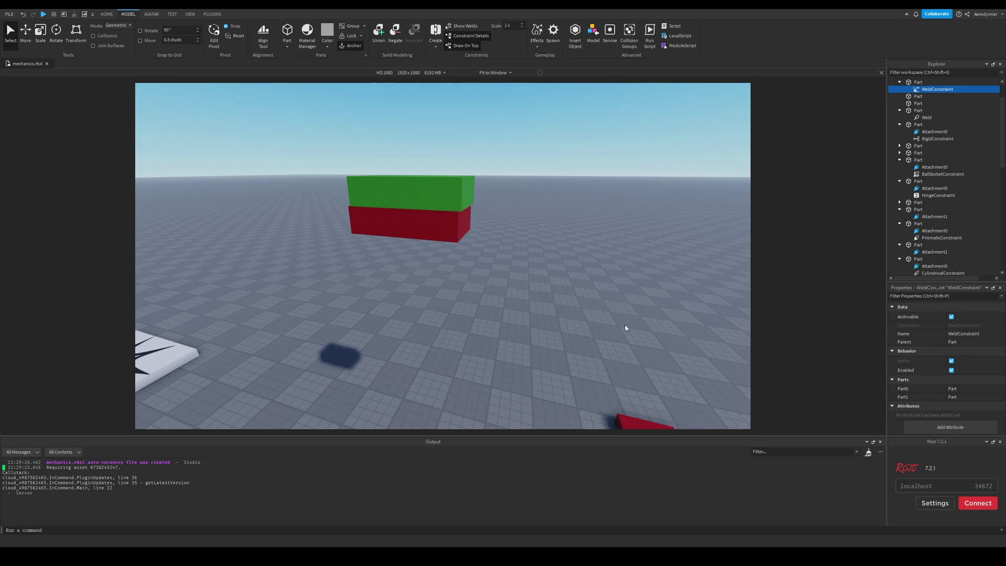
key("w")
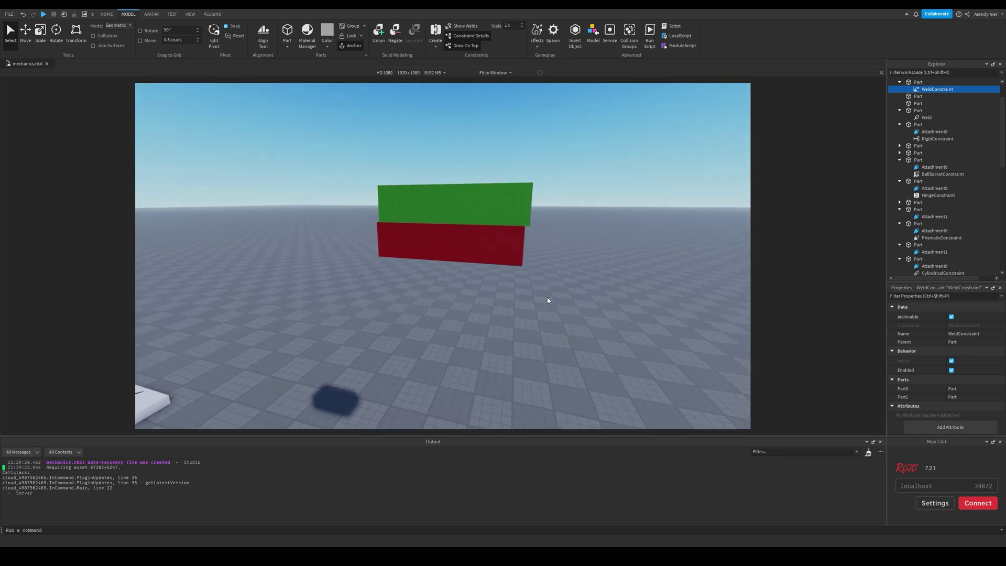
key("s")
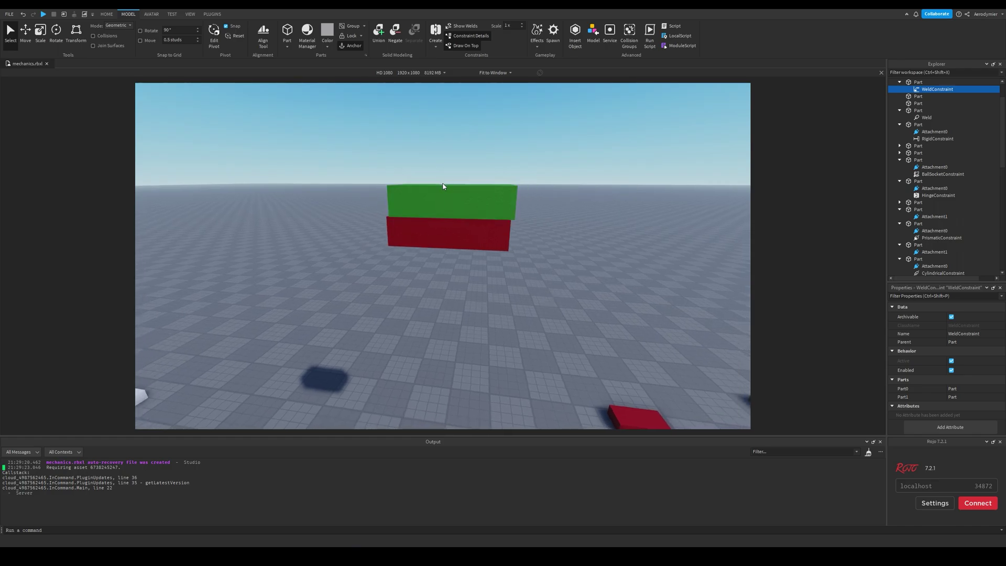
Playtest the weld demo with the green block selected, then stop the test.
left_click(171, 13)
left_click(10, 29)
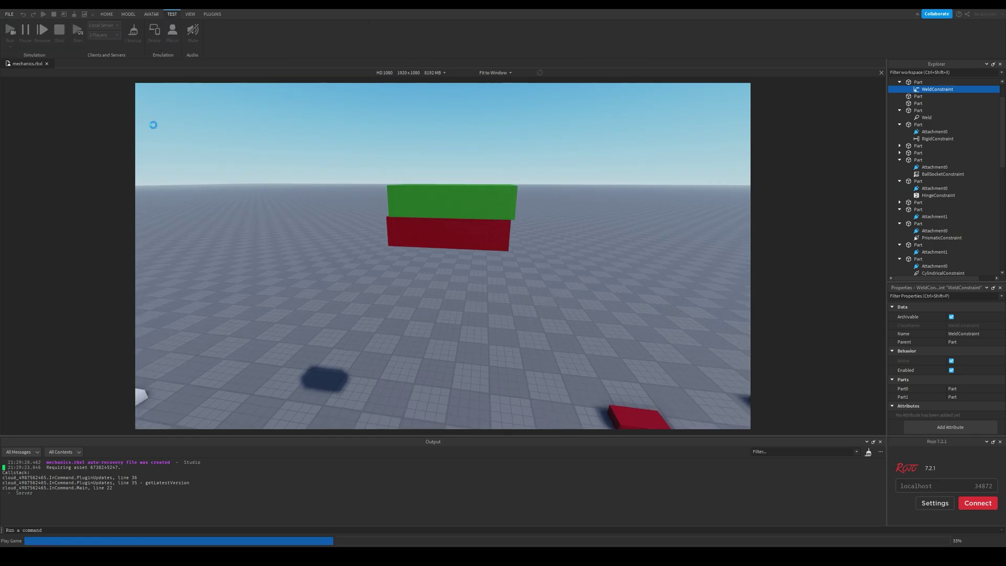
left_click(435, 203)
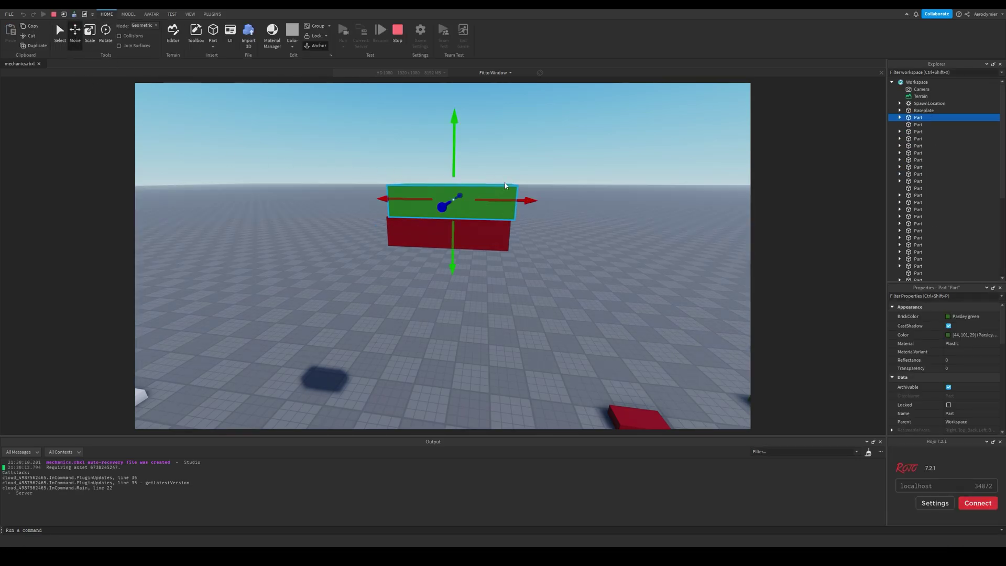
right_click_drag(481, 186, 493, 288)
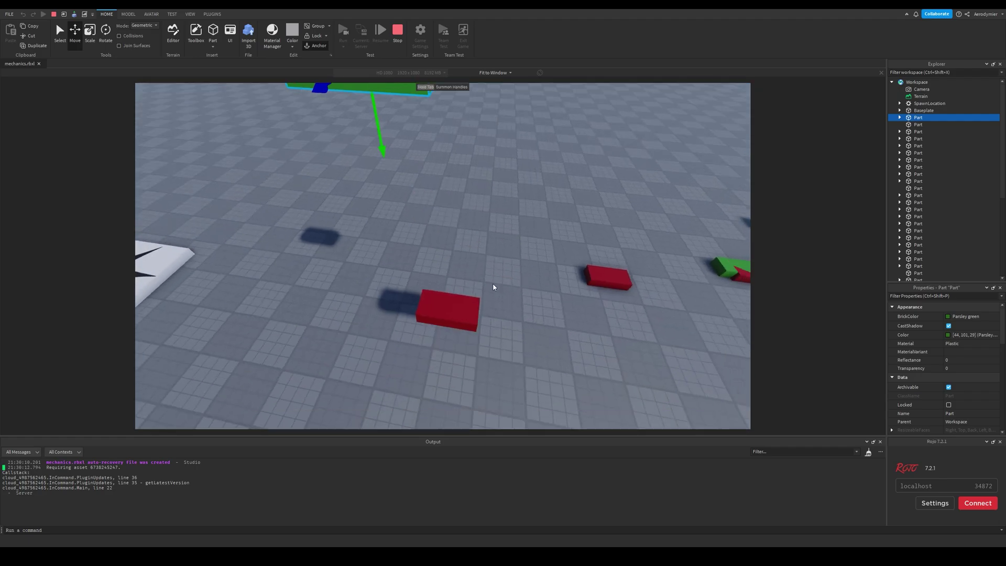
left_click(397, 36)
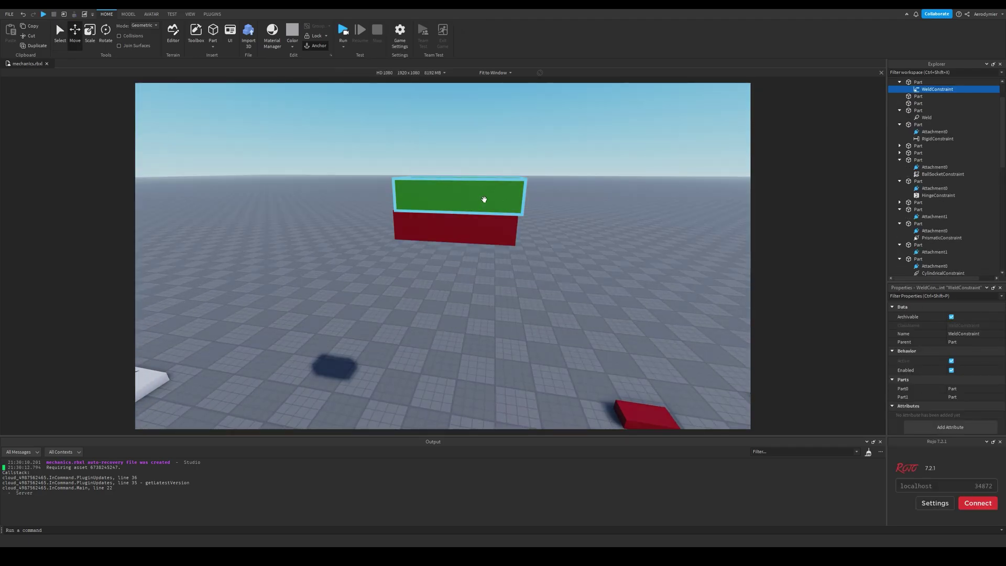
Lift the green block 2 studs from the command bar, first via CFrame, then via Position.
left_click(483, 199)
left_click(331, 530)
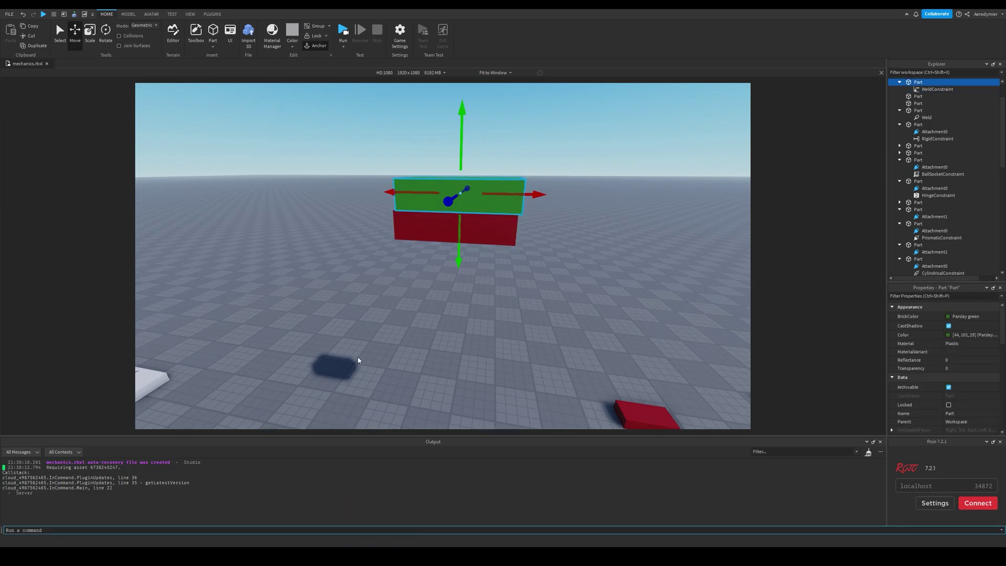
type("game.Sel")
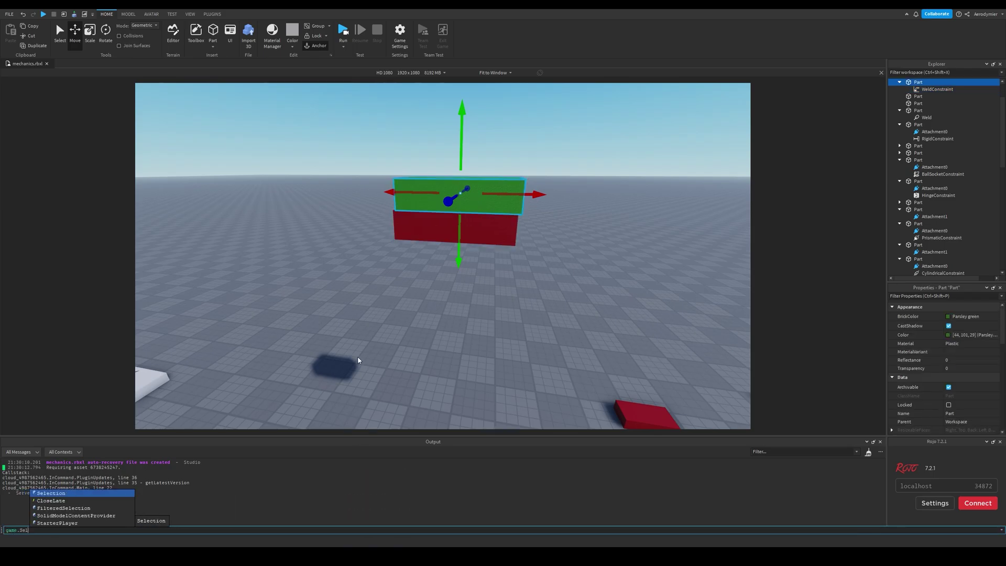
type("ection:Get()[1].CFrame += Vector3.new(0, 2, 0")
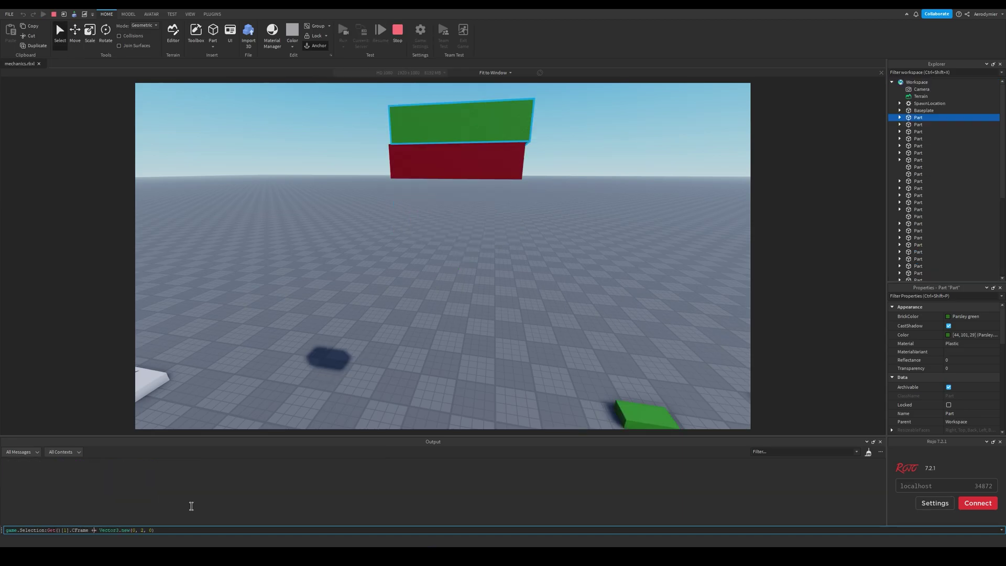
scroll(327, 360, "down", 5)
scroll(326, 360, "down", 3)
left_click(213, 530)
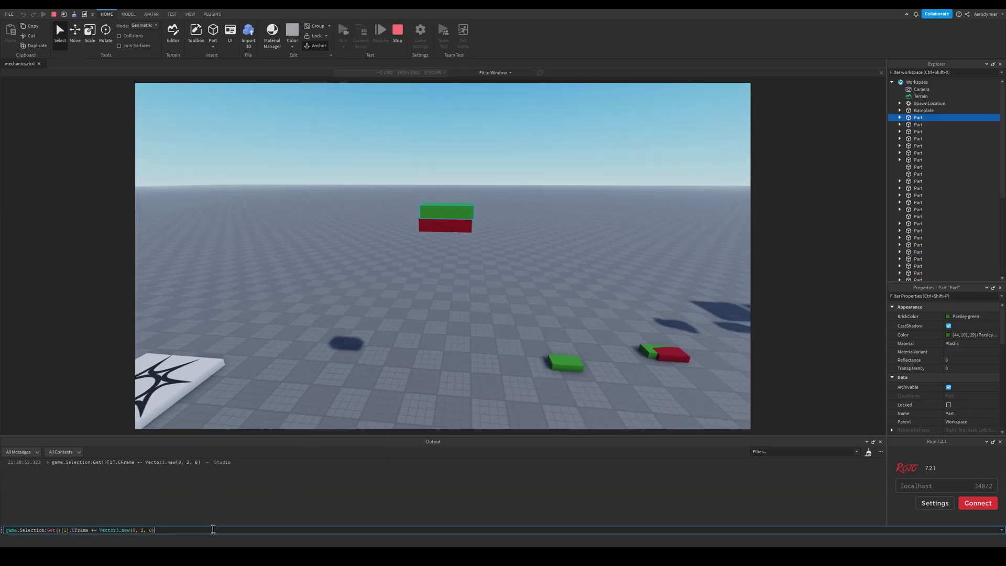
key("Return")
key("Return")
key("Return")
key("Return")
key("Return")
right_click_drag(281, 386, 311, 351)
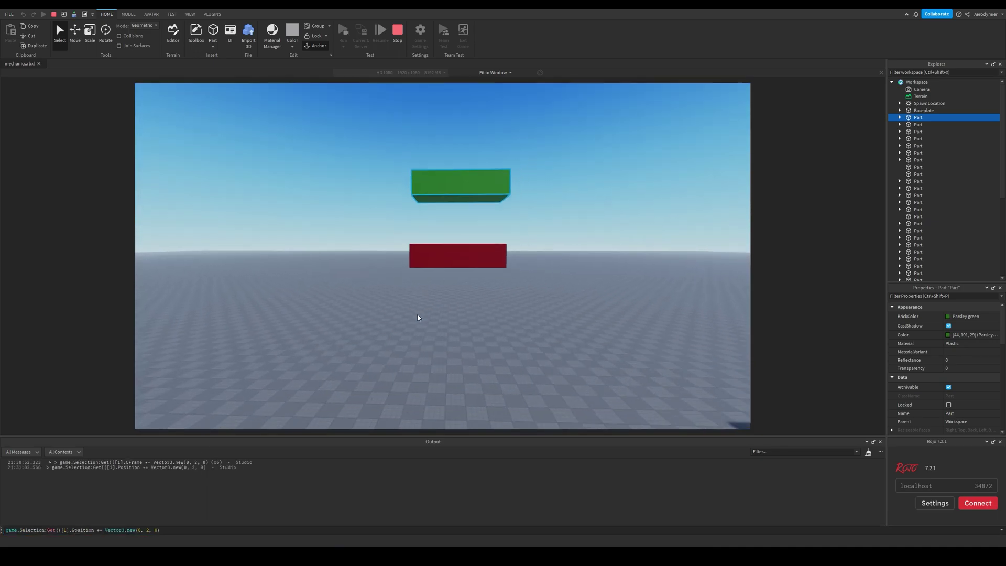
right_click_drag(490, 270, 490, 304)
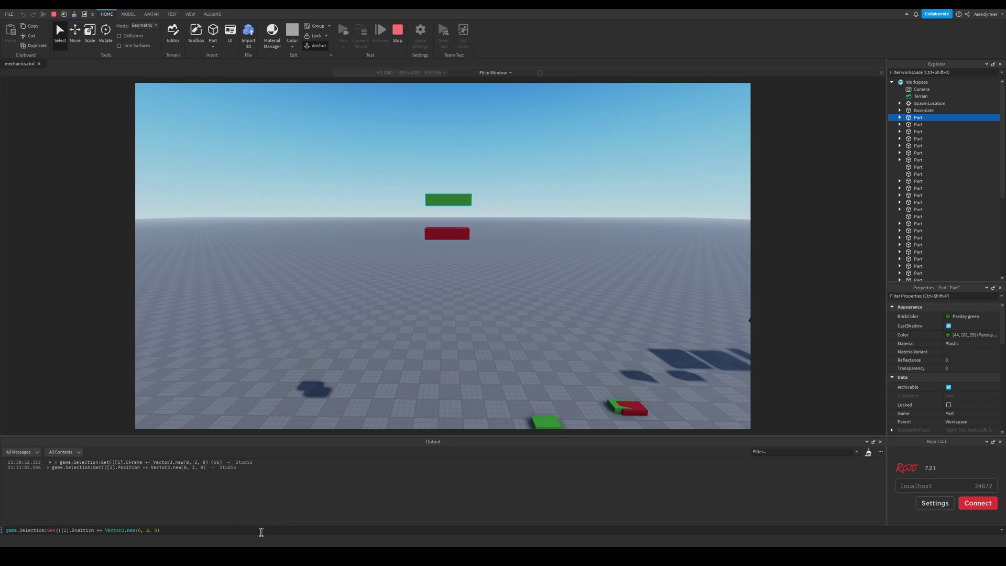
left_click(228, 528)
key("Return")
key("Return")
key("Return")
key("Return")
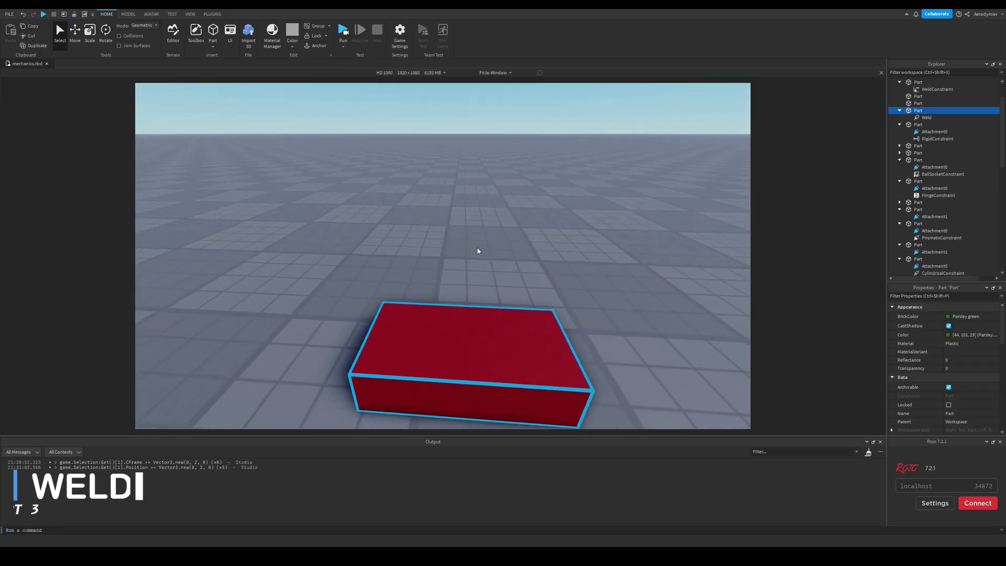
Start a playtest and select the Weld inside the green part.
left_click(927, 118)
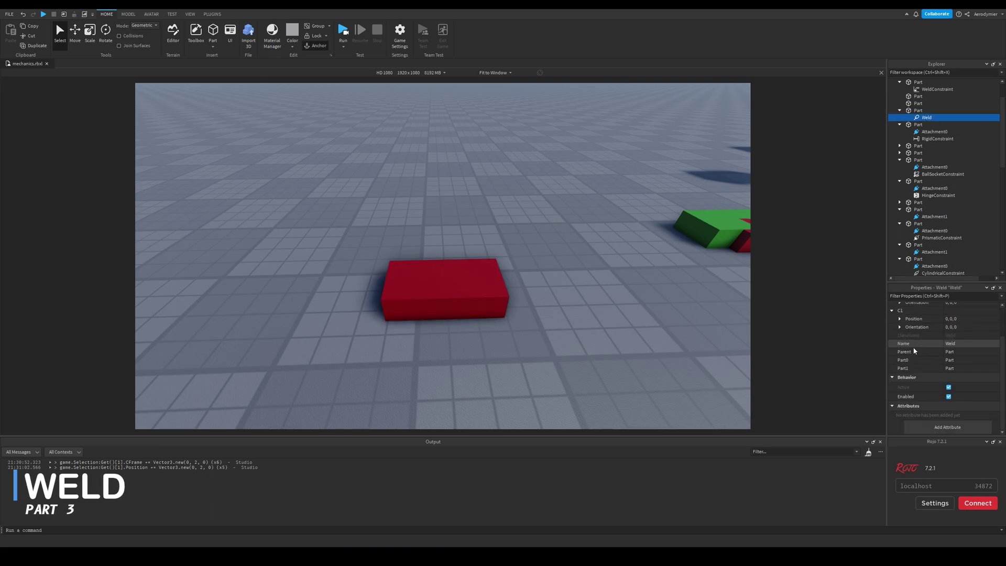
scroll(915, 349, "up", 2)
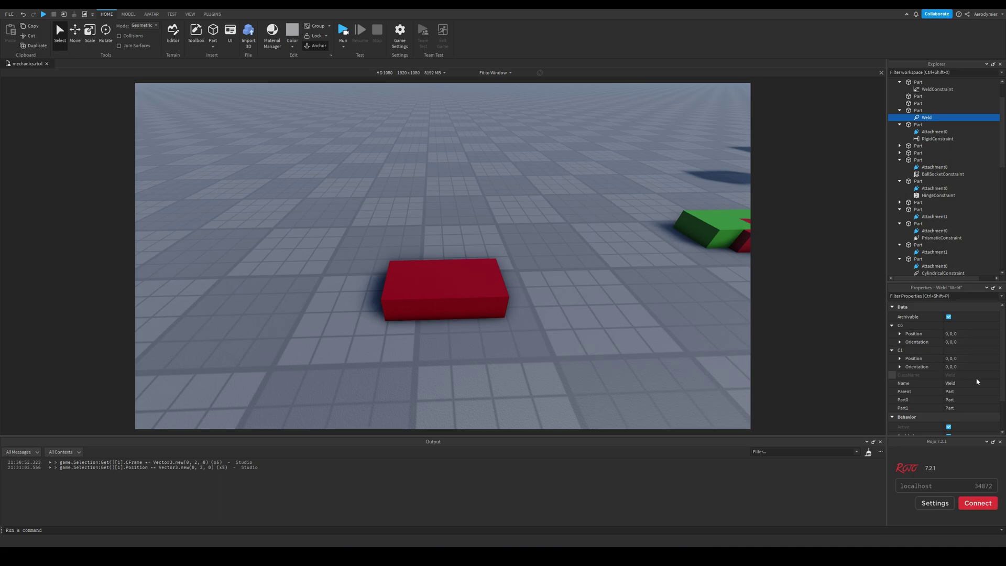
left_click(344, 31)
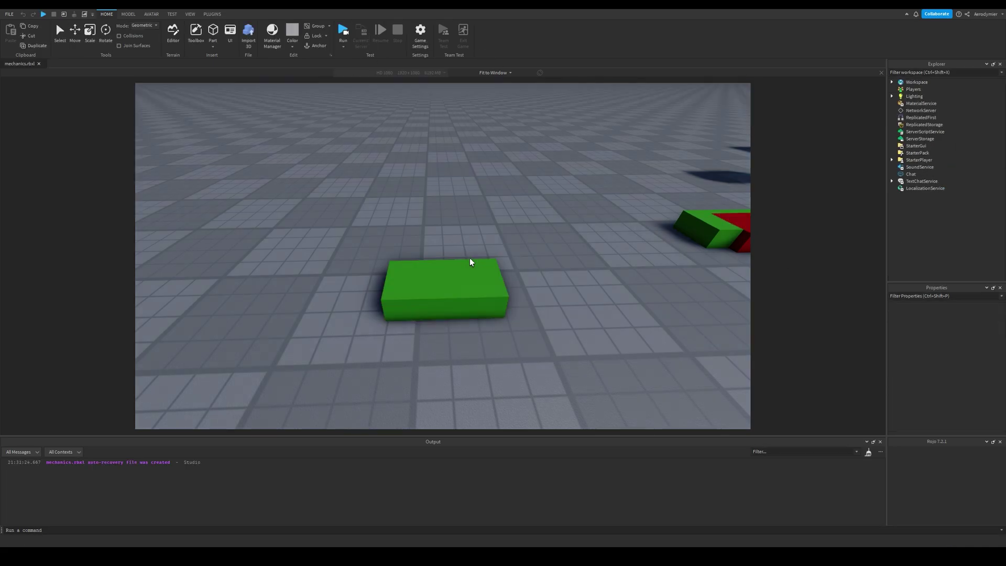
key("F8")
left_click(470, 258)
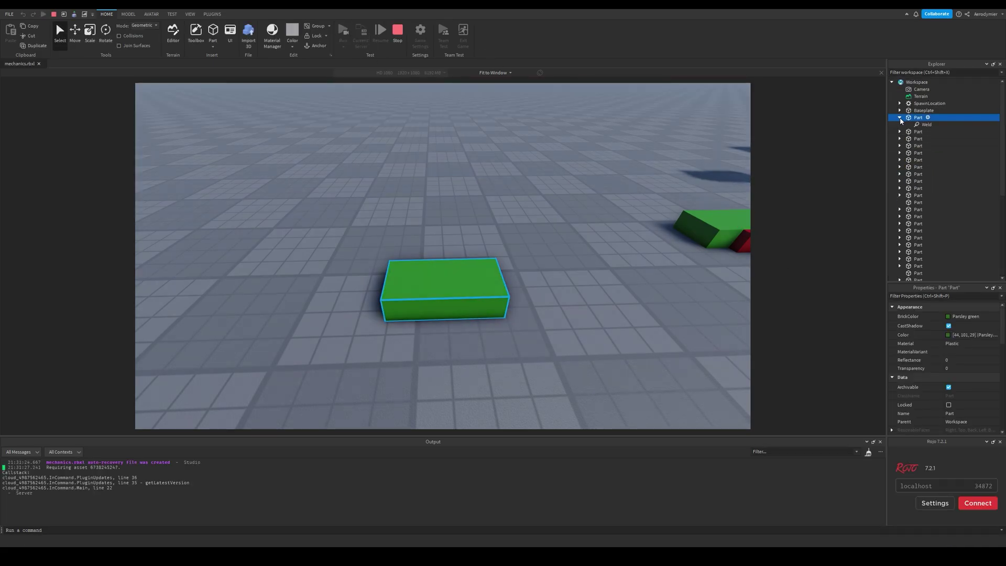
left_click(925, 124)
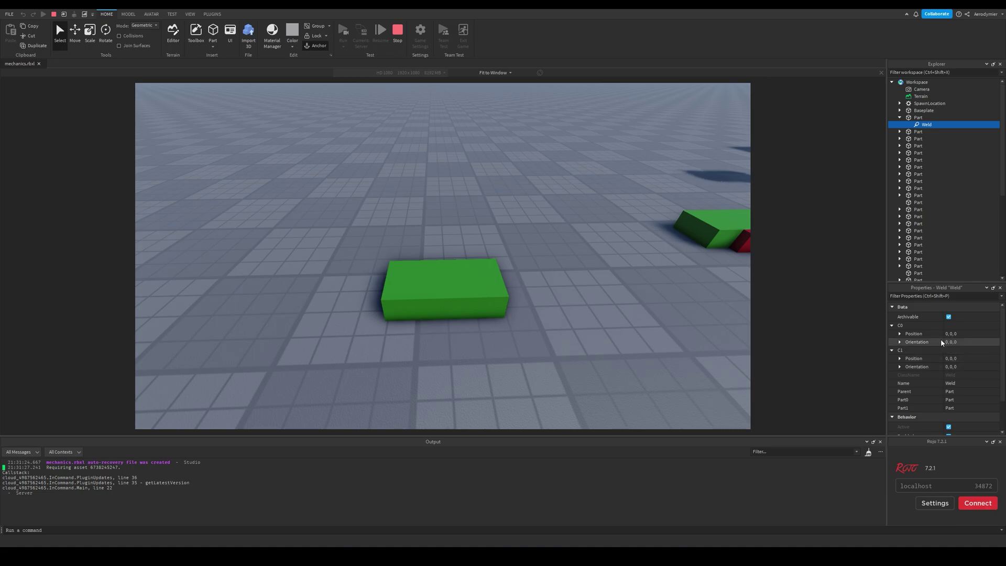
Edit the Weld's C0 Orientation to 90,0,0 and other values, swinging the red part around.
type("9")
key("Return")
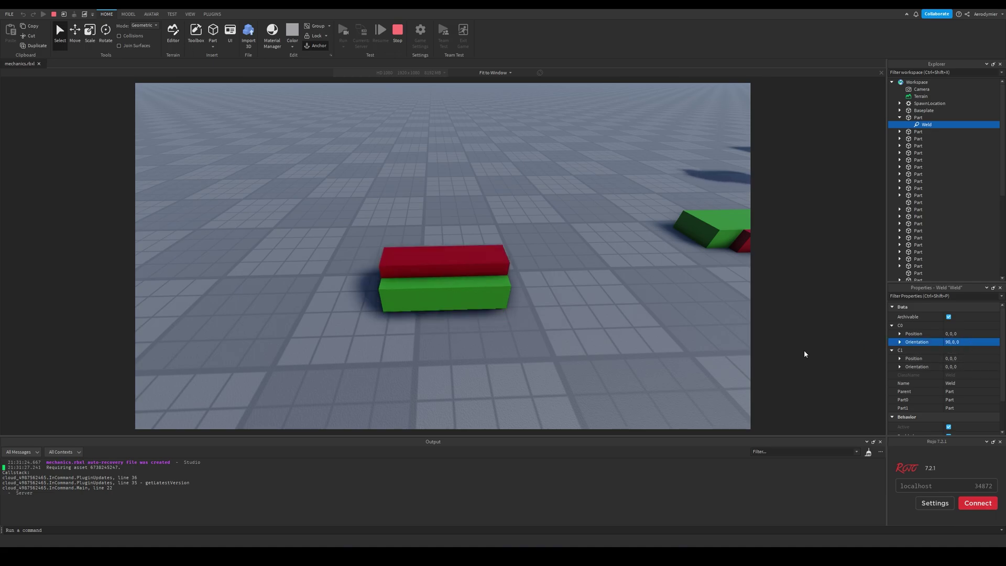
right_click_drag(655, 331, 649, 328)
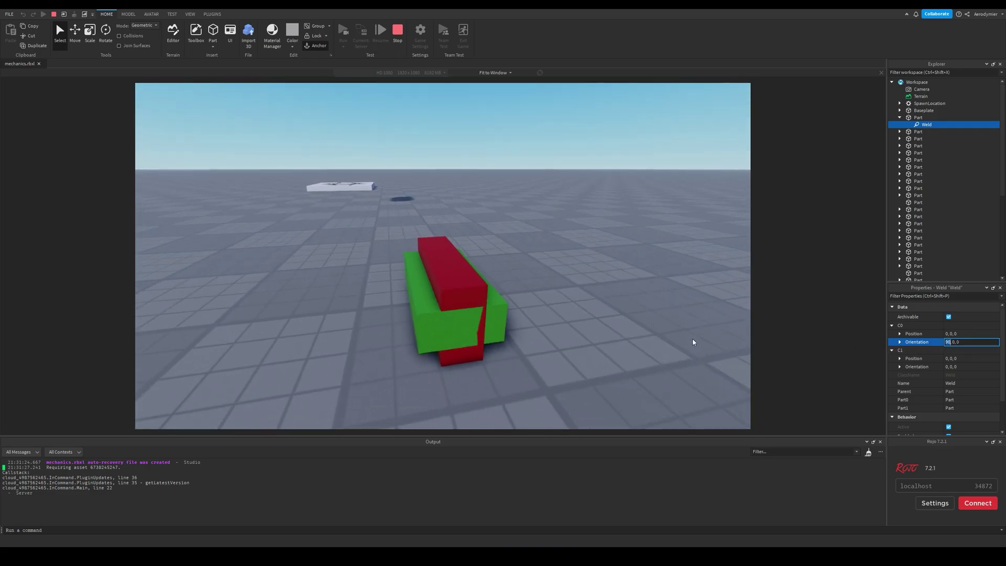
type("180")
key("Return")
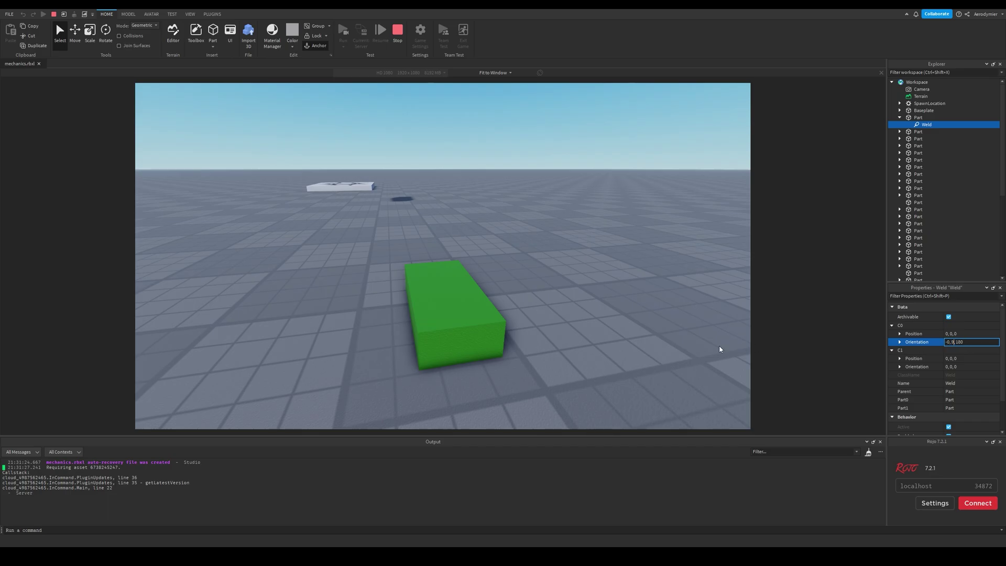
type("0")
key("Return")
right_click_drag(731, 346, 622, 348)
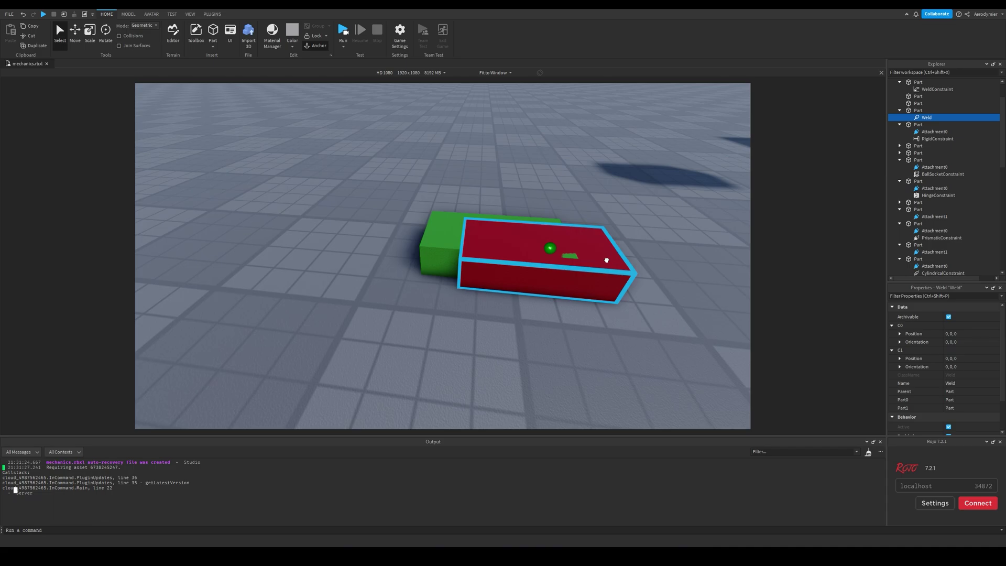
Select the RigidConstraint under the part and frame the view on the rigid pair.
left_click(900, 146)
left_click(917, 152)
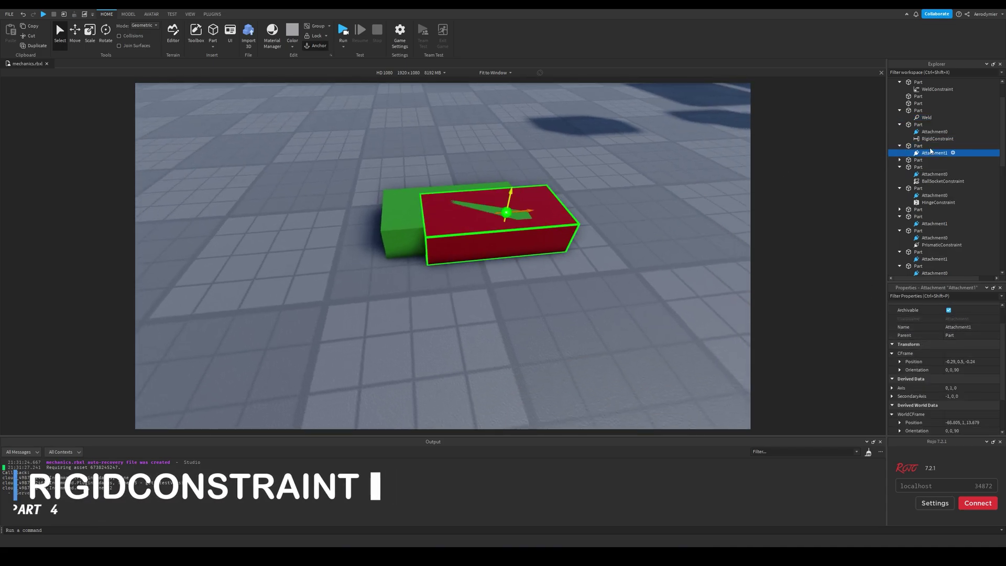
left_click(938, 139)
right_click_drag(730, 216, 678, 221)
key("f")
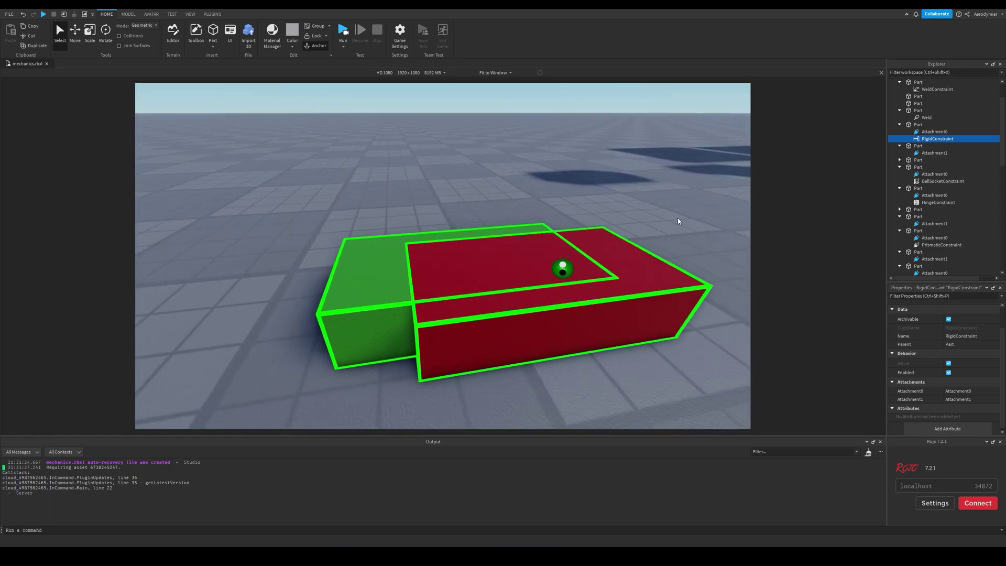
mouse_move(601, 284)
right_mouse_down()
mouse_move(538, 238)
mouse_move(498, 188)
right_mouse_up()
scroll(604, 283, "down", 5)
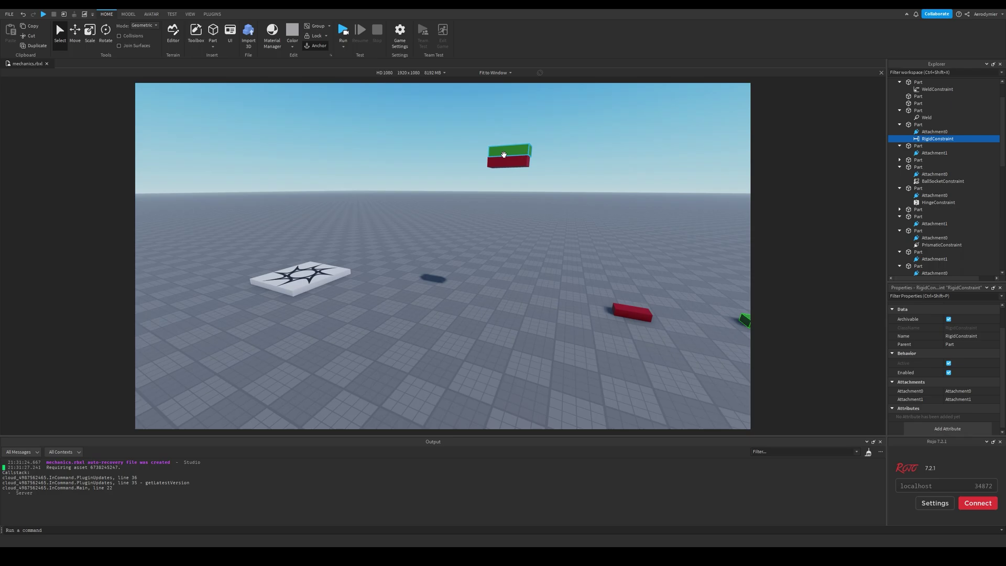
Run the simulation and drag the green part, showing the red part stays rigidly attached.
key("F8")
key("f")
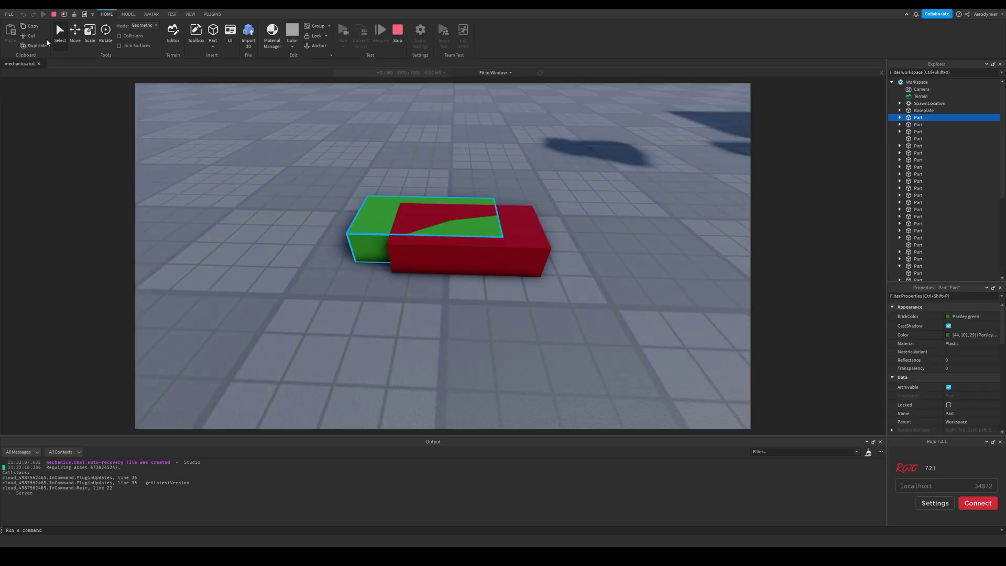
left_click_drag(419, 265, 435, 297)
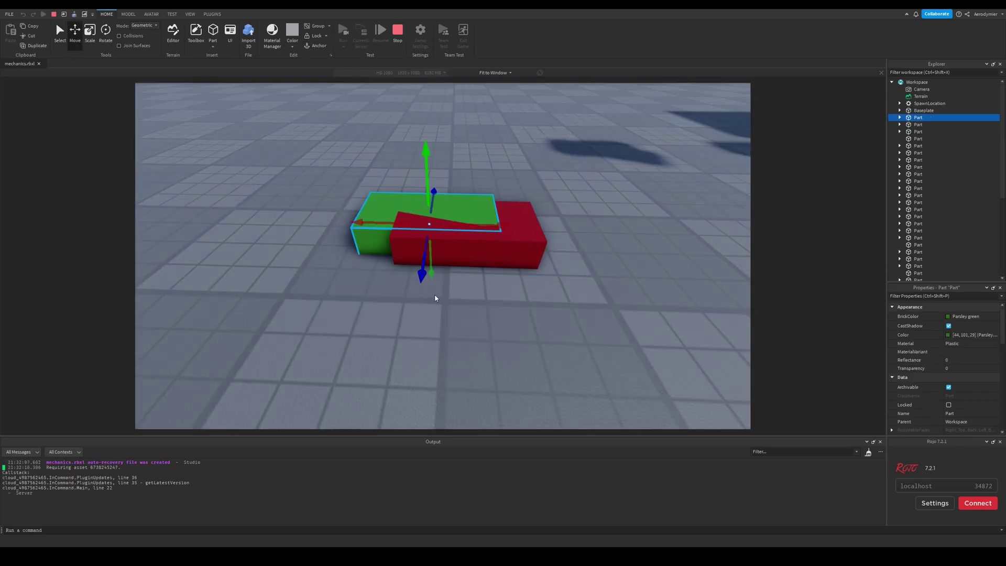
mouse_move(422, 263)
left_mouse_down()
mouse_move(487, 248)
mouse_move(703, 330)
left_mouse_up()
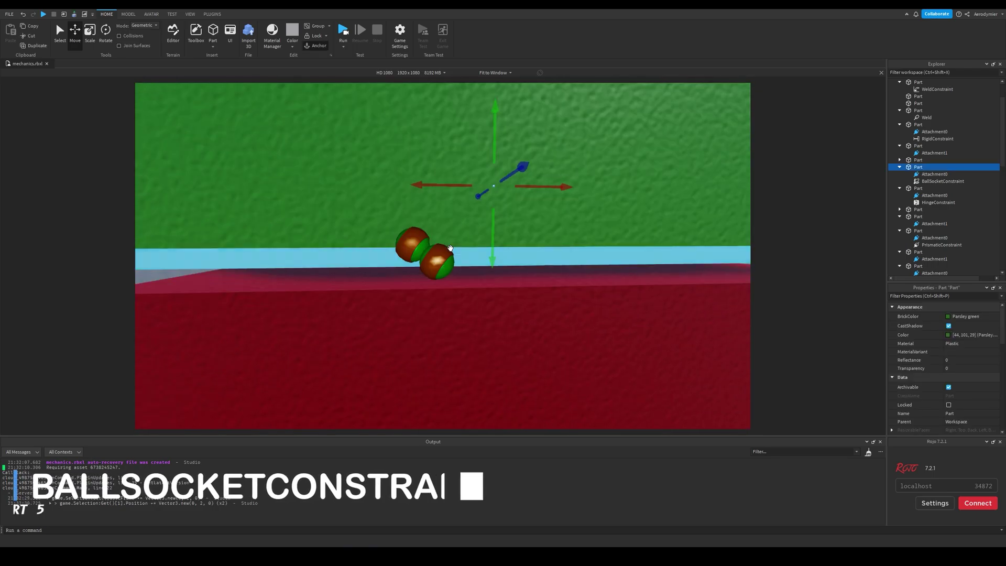
Playtest the ball-socket pair and watch the red part swing freely beneath the green one.
scroll(450, 248, "down", 5)
left_click(417, 243)
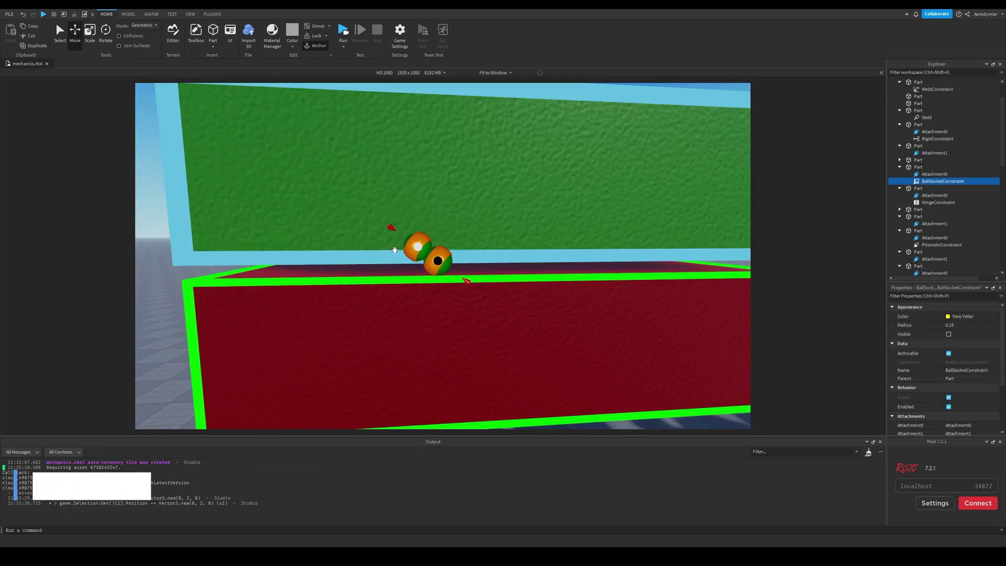
left_click(417, 249)
key("F8")
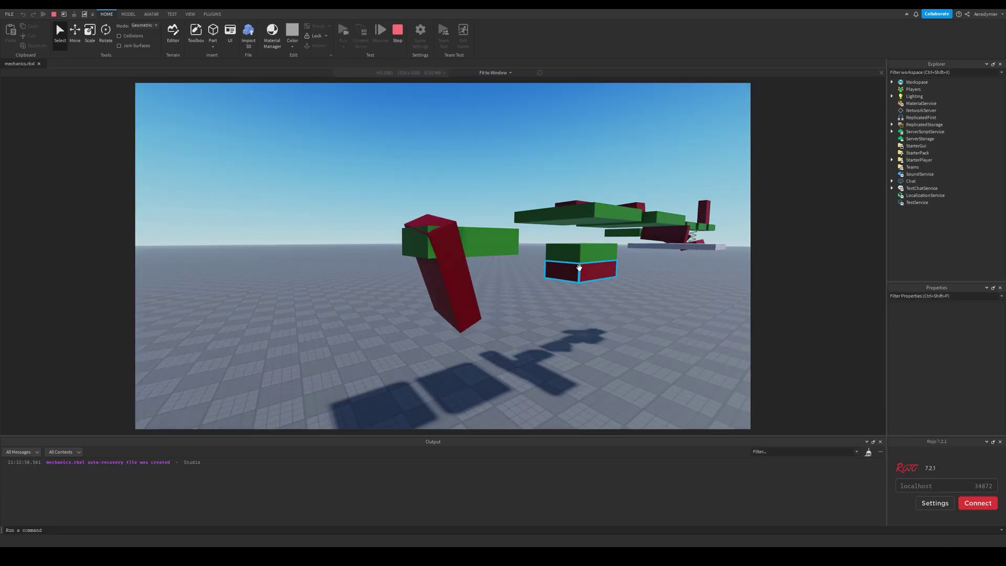
left_click(451, 284)
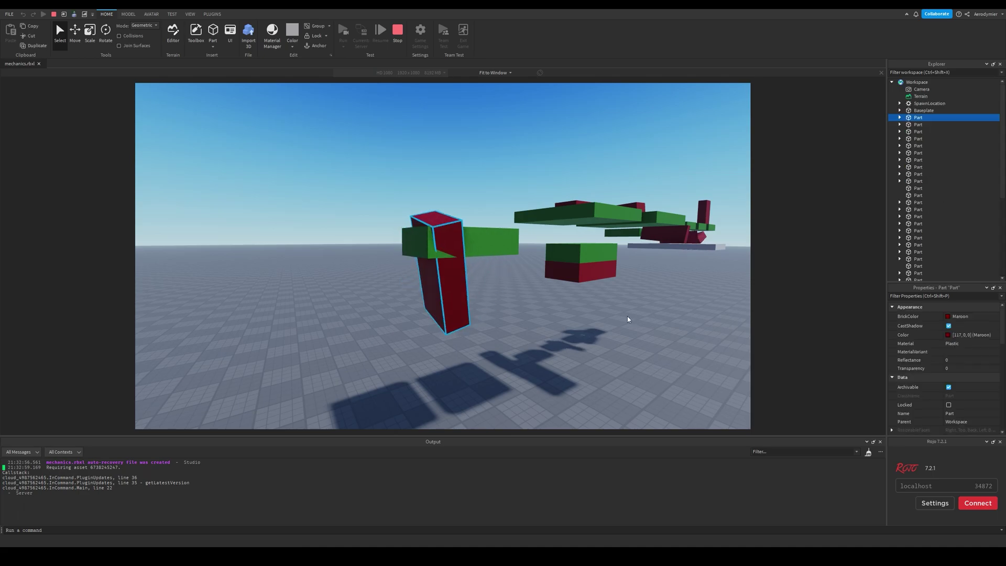
scroll(936, 339, "down", 5)
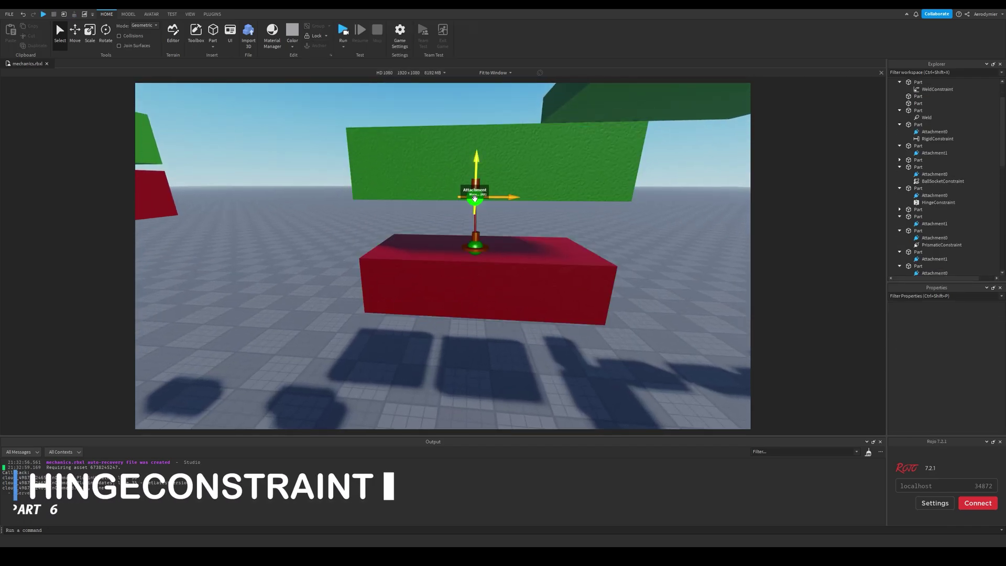
Focus on the hinge pair's Attachment0 and orbit in close to the hinge attachments.
left_click(471, 244)
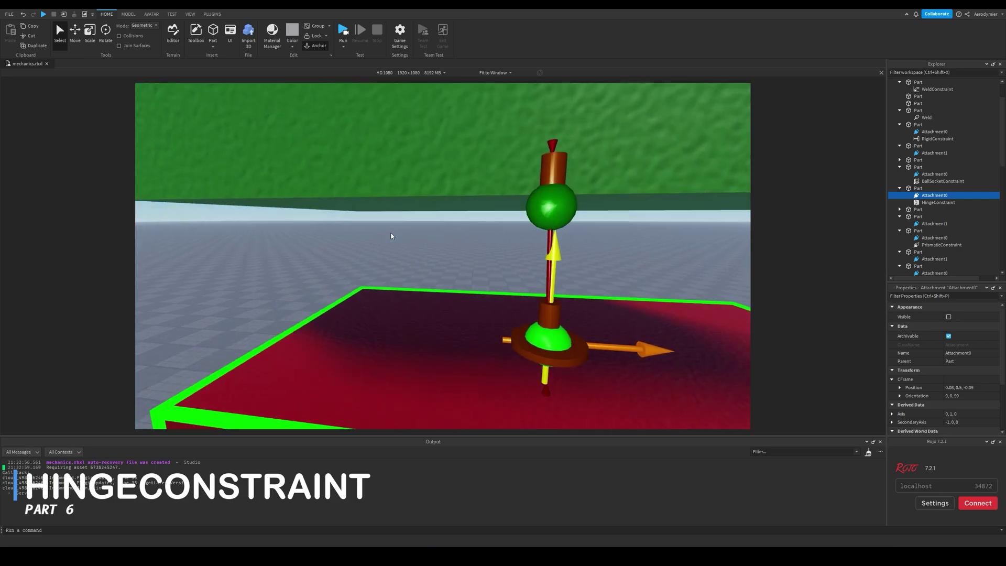
scroll(393, 234, "up", 5)
key("f")
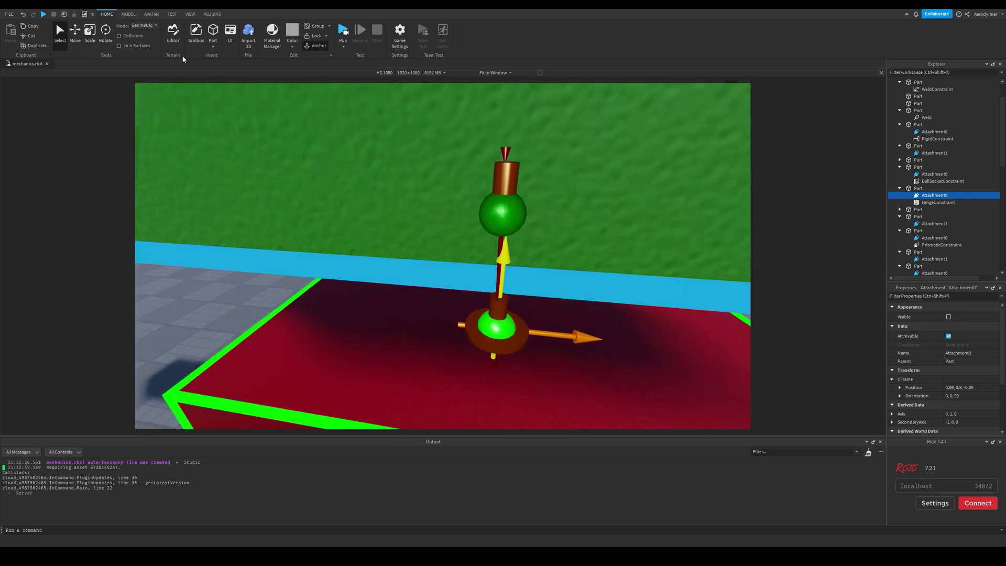
right_click_drag(353, 272, 351, 270)
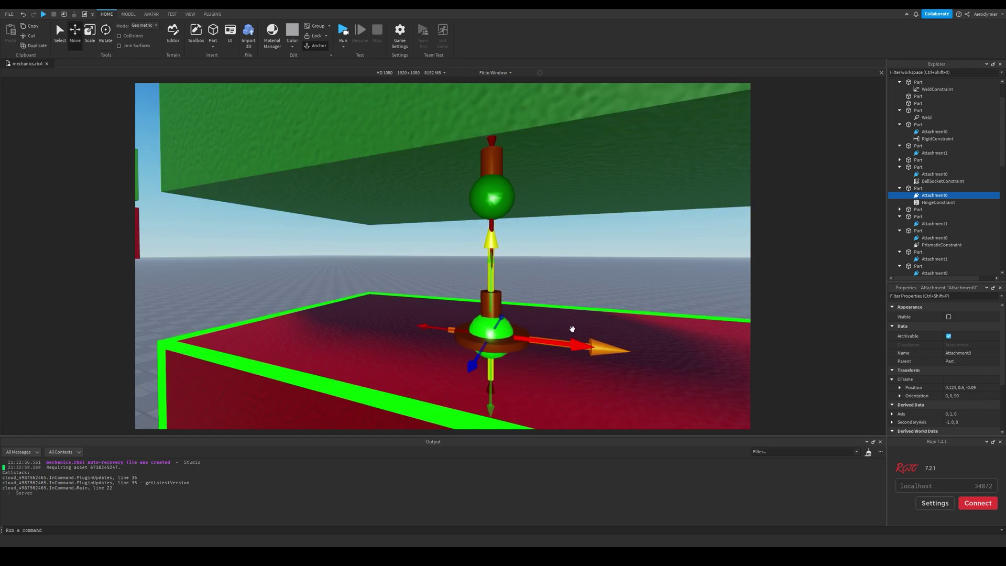
right_click_drag(573, 329, 581, 299)
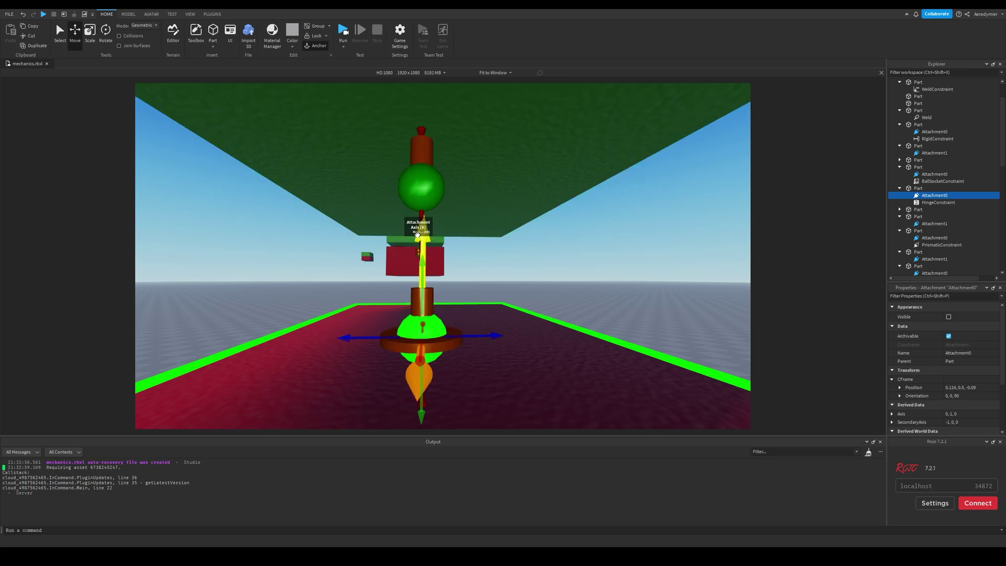
right_click_drag(418, 235, 499, 228)
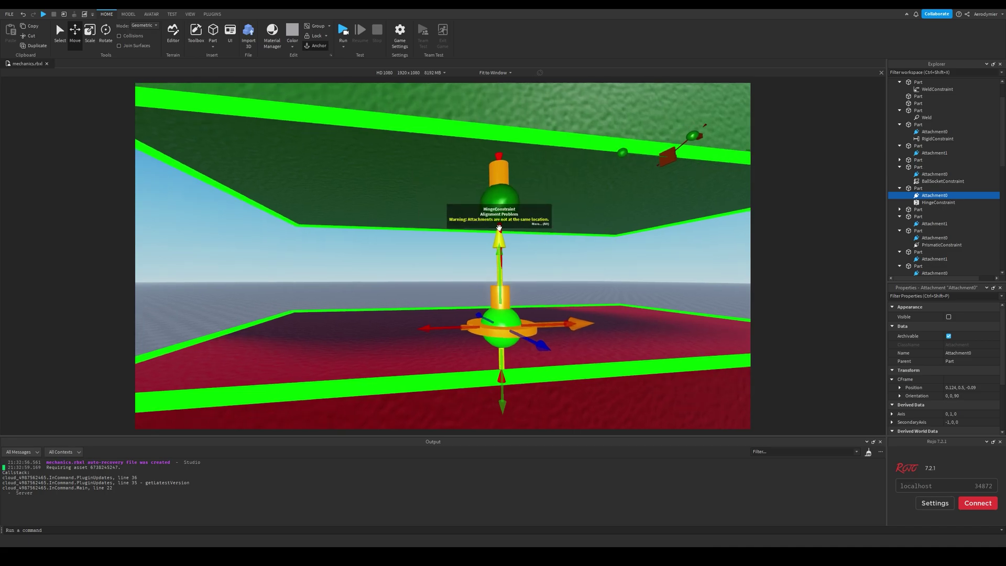
Clear the selection and start a playtest of the hinge scene.
scroll(501, 283, "down", 10)
left_click(502, 348)
key("F8")
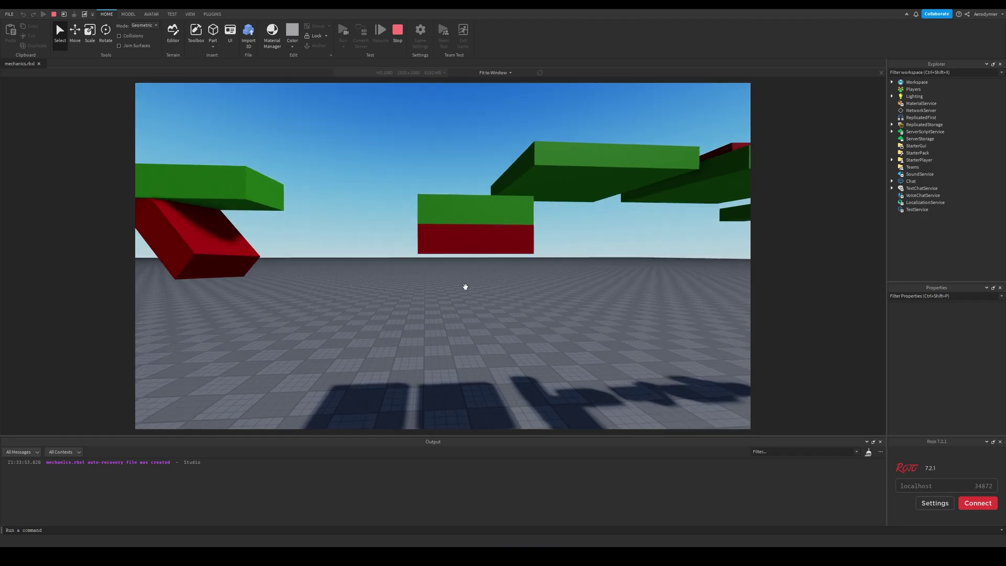
Inspect the hinge pair's green part, its Attachment1, and the red part during the test.
scroll(465, 285, "up", 3)
scroll(466, 288, "up", 3)
left_click_drag(466, 287, 274, 178)
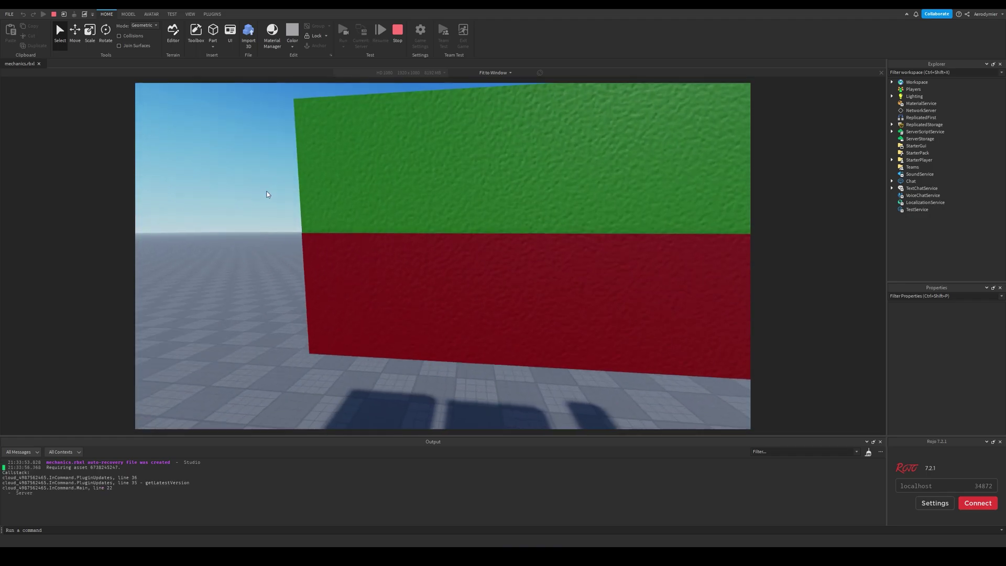
right_click_drag(268, 194, 267, 194)
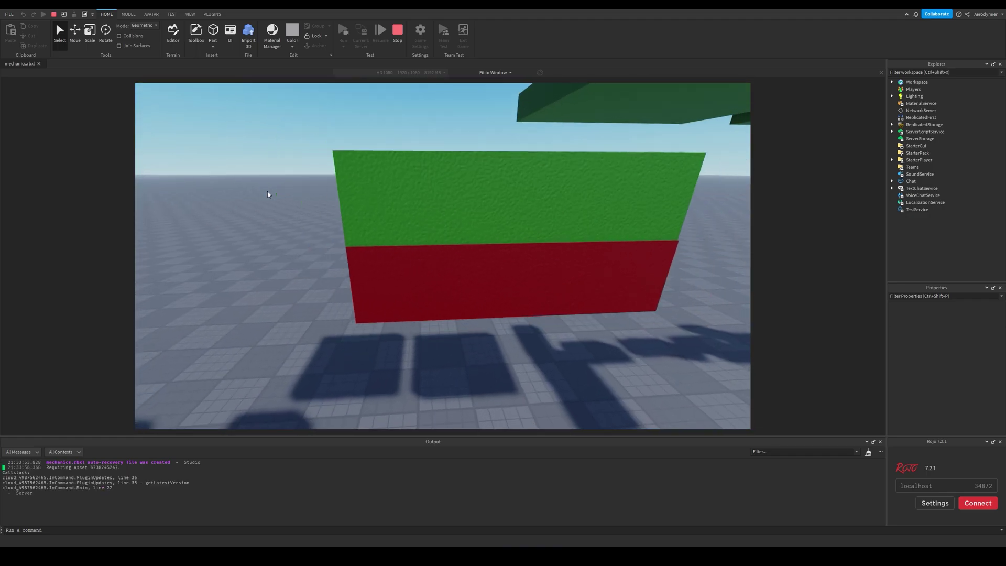
left_click(411, 210)
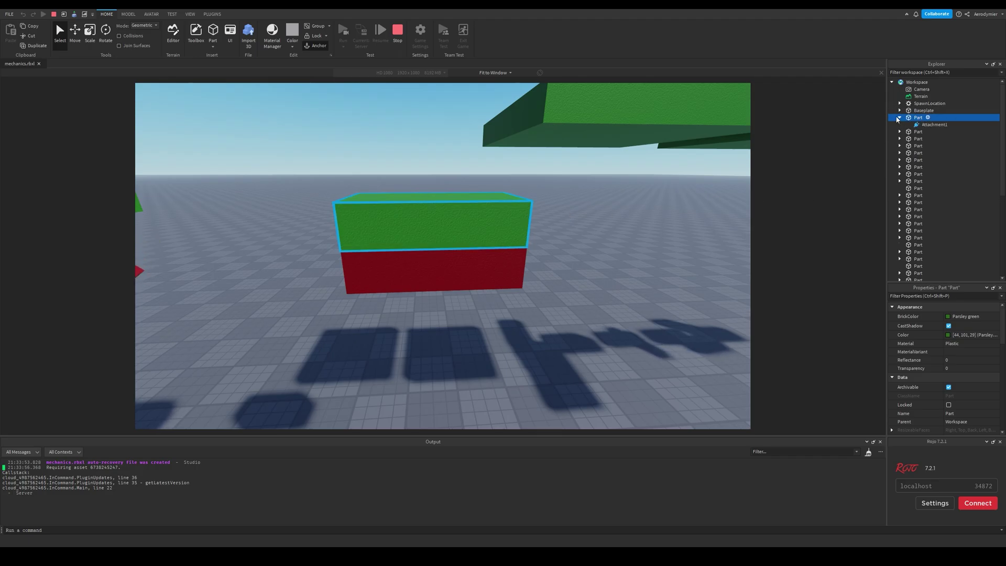
left_click(915, 125)
scroll(929, 210, "down", 5)
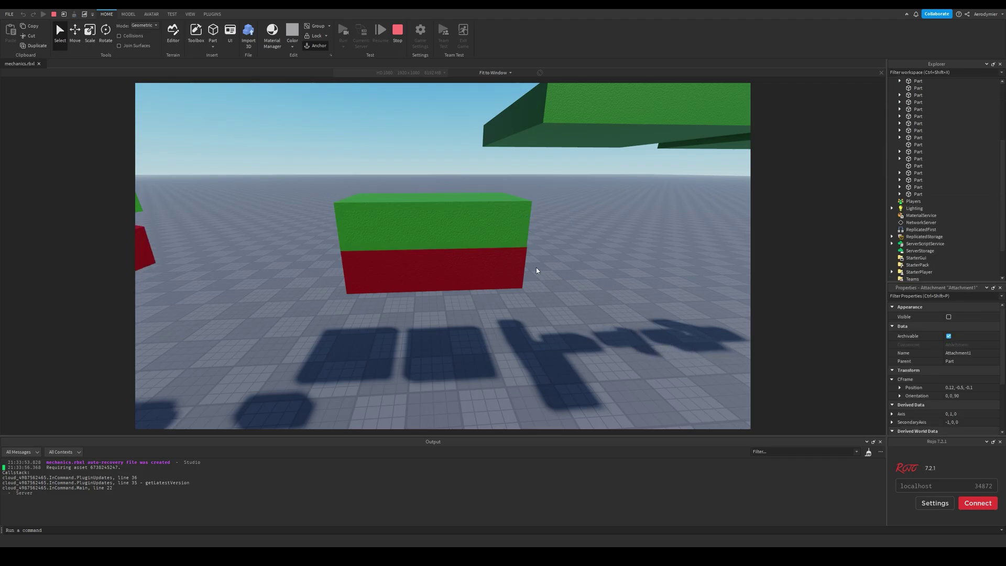
left_click(520, 269)
scroll(897, 83, "up", 3)
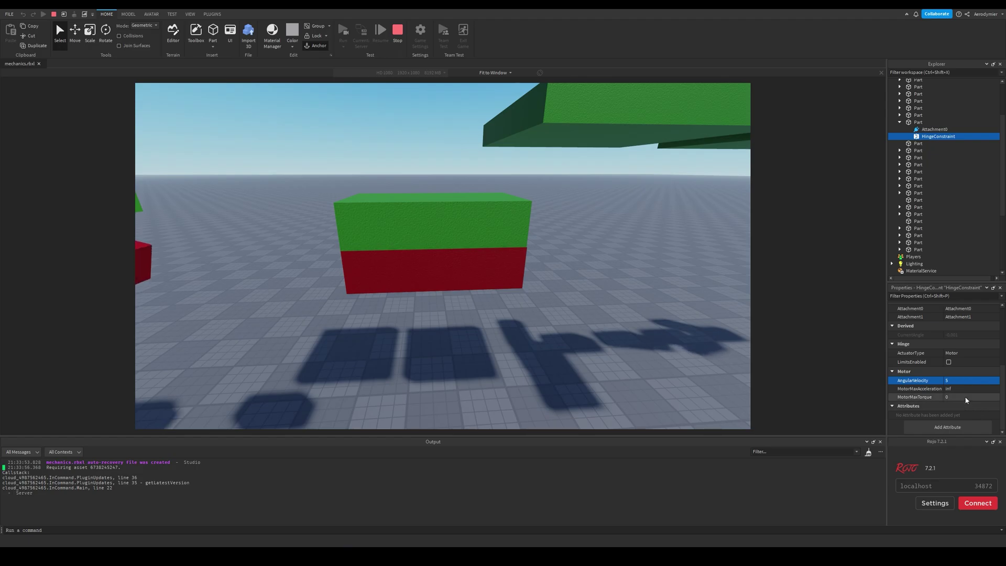
type("500")
type("300")
Set the hinge motor's max torque to 500 and angular velocity to 50, then 0, and stop the test.
key("Return")
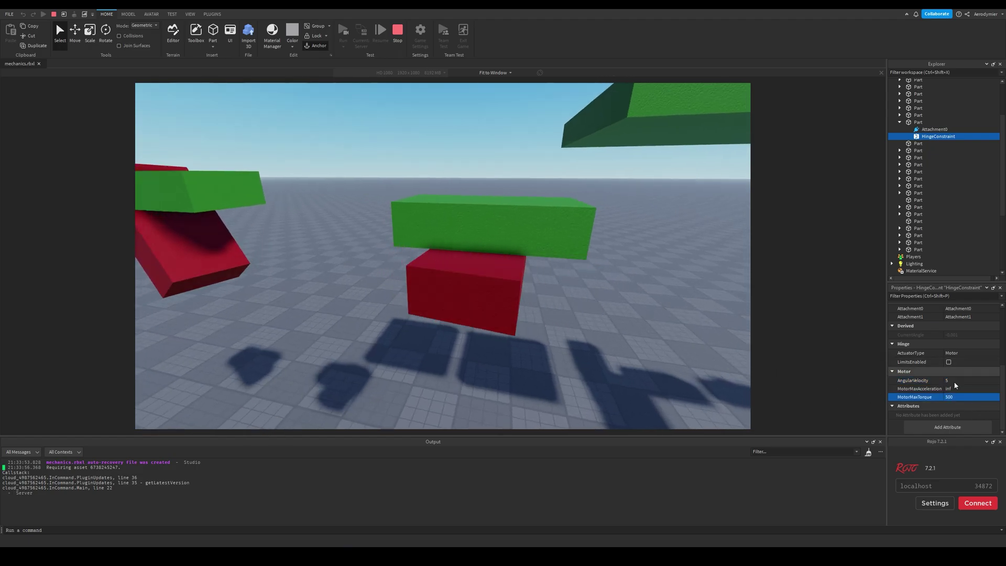
key("Up")
key("Up")
type("50")
key("Return")
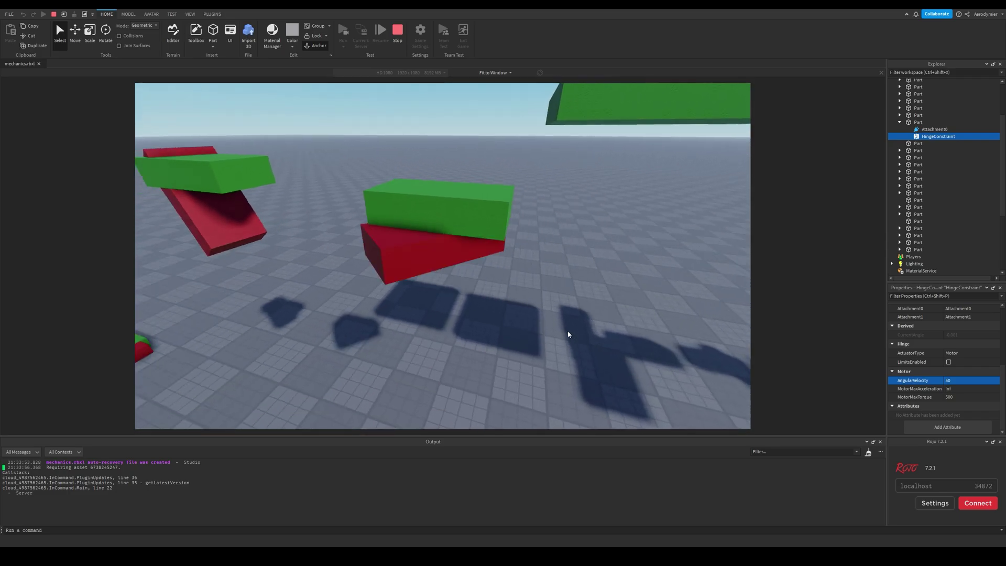
left_click(972, 381)
type("0")
key("Return")
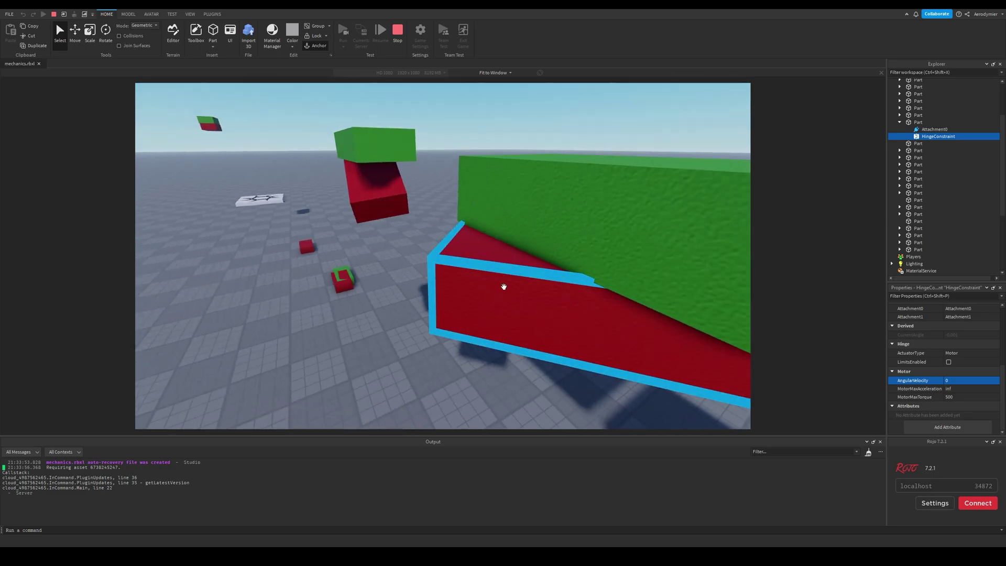
key("shift+F5")
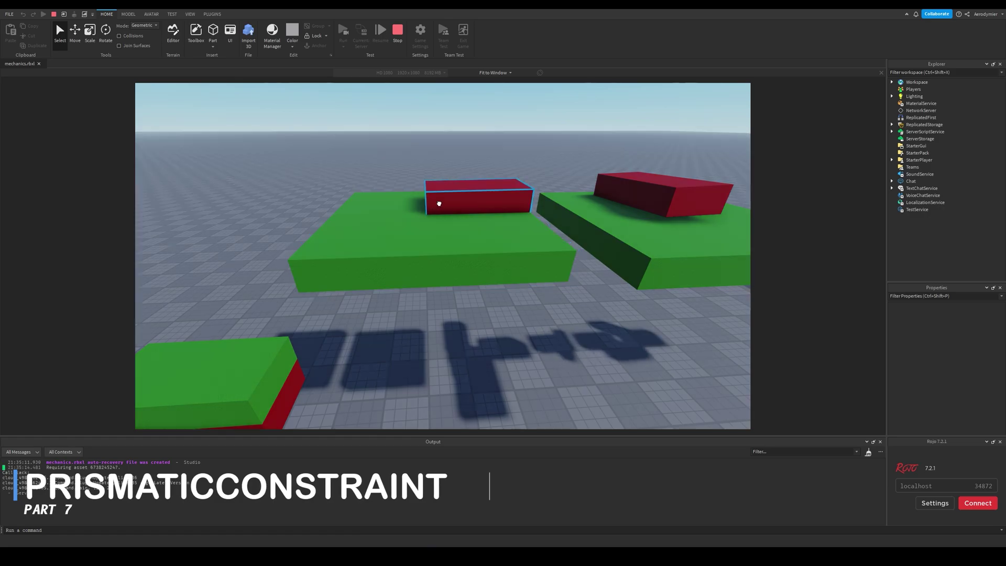
Stop the test, then select and frame the PrismaticConstraint joining the red block to the green platform.
left_click(443, 233)
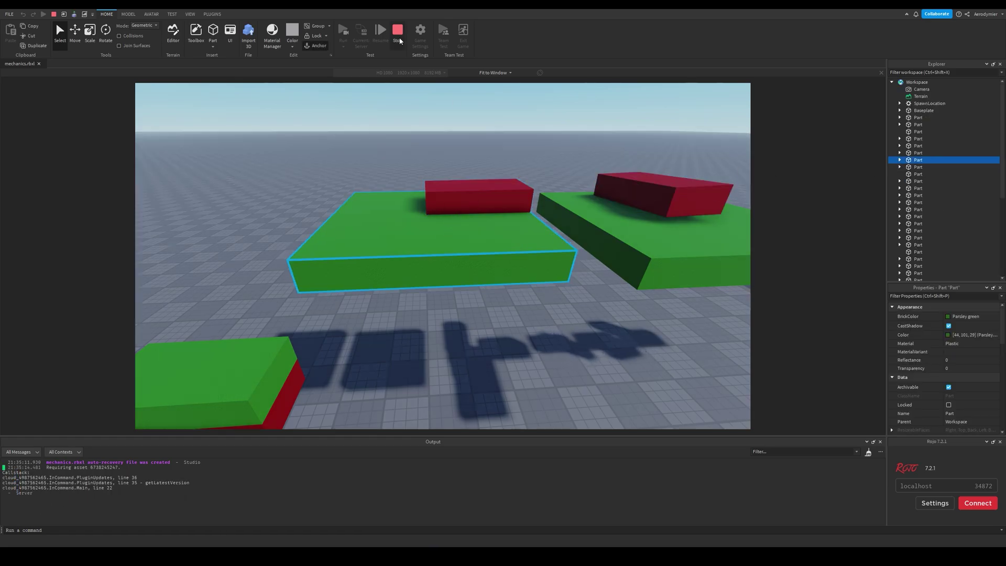
left_click(398, 32)
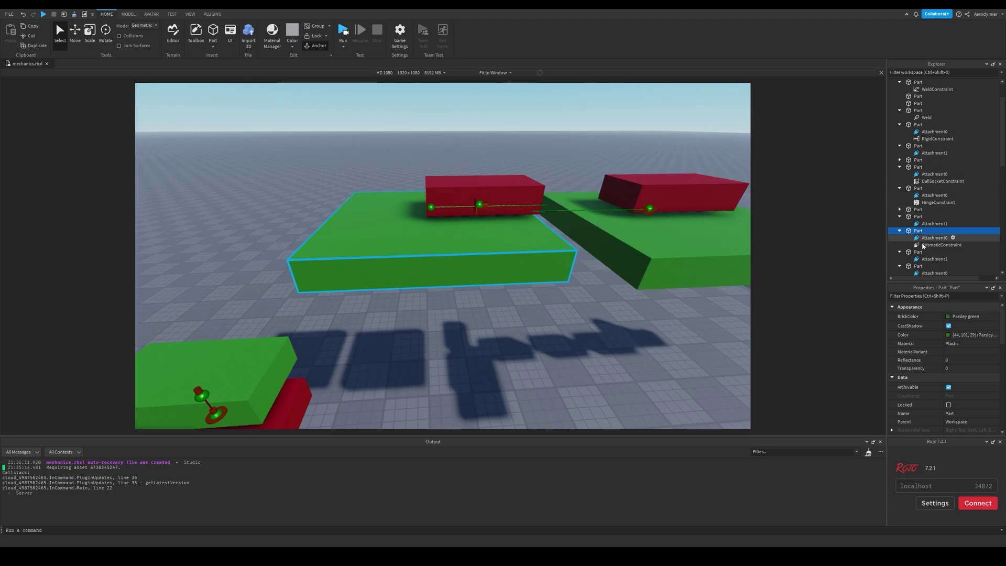
left_click(924, 245)
scroll(926, 244, "down", 4)
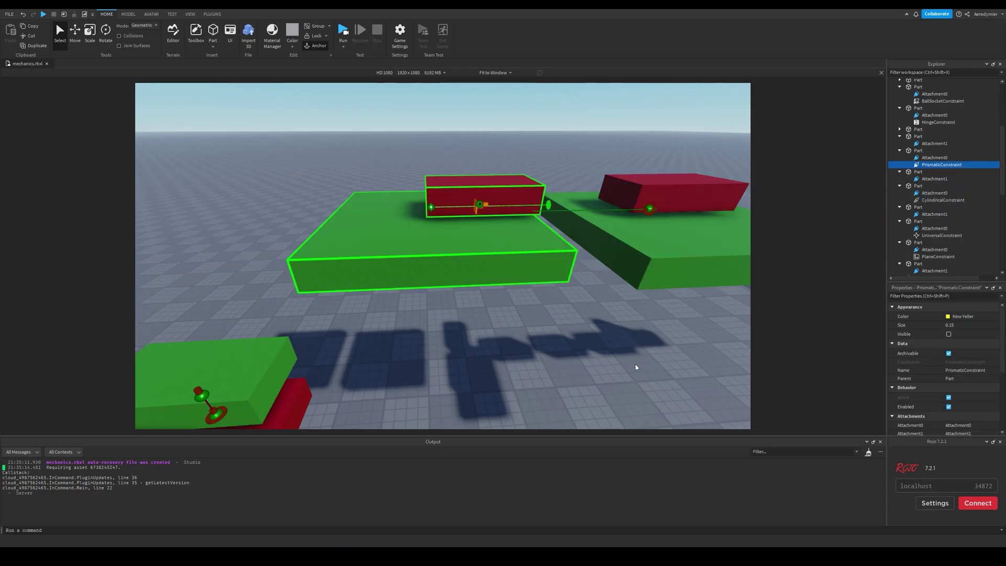
key("f")
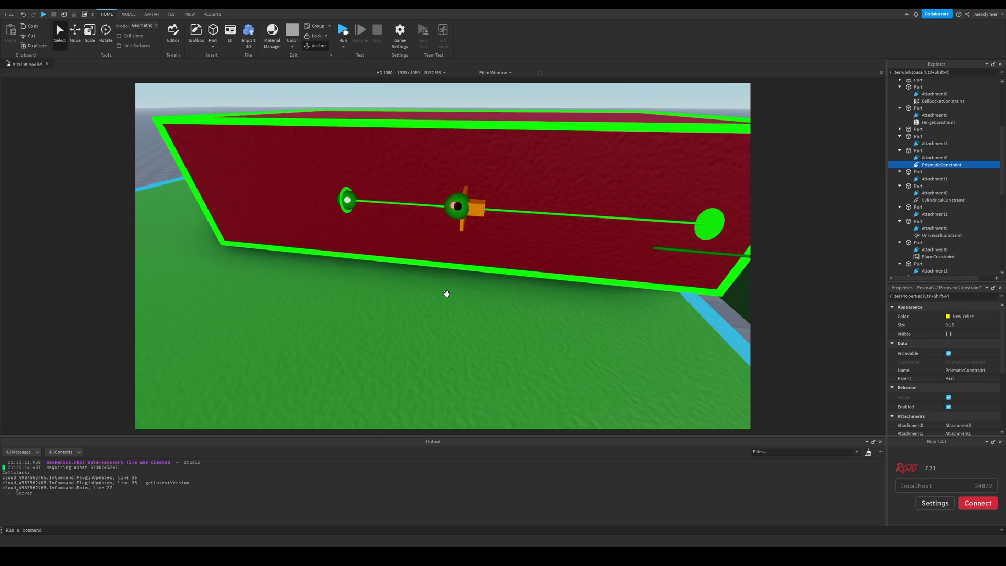
scroll(446, 294, "down", 5)
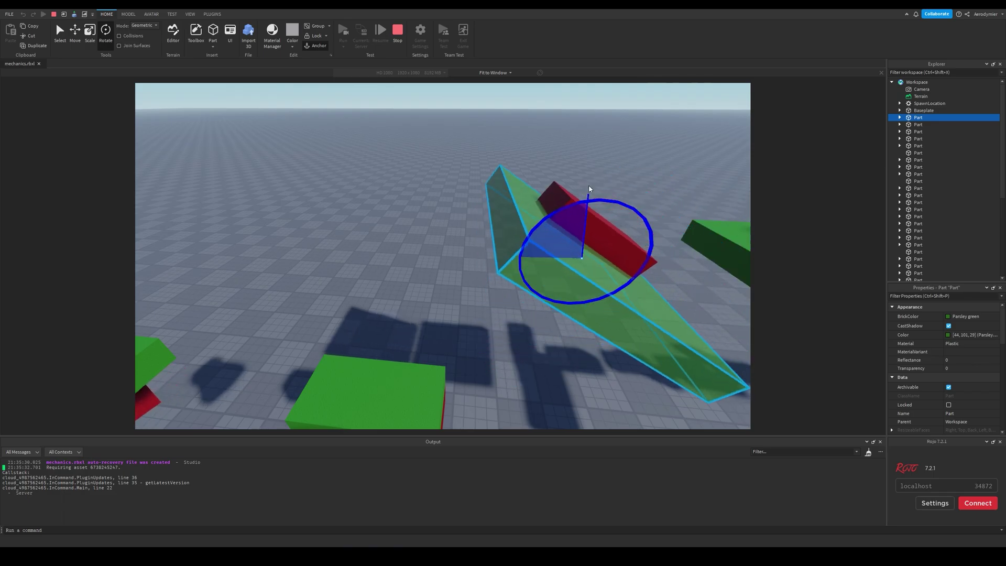
Tilt the green platform and check the PrismaticConstraint's limits as the red block slides.
key("f")
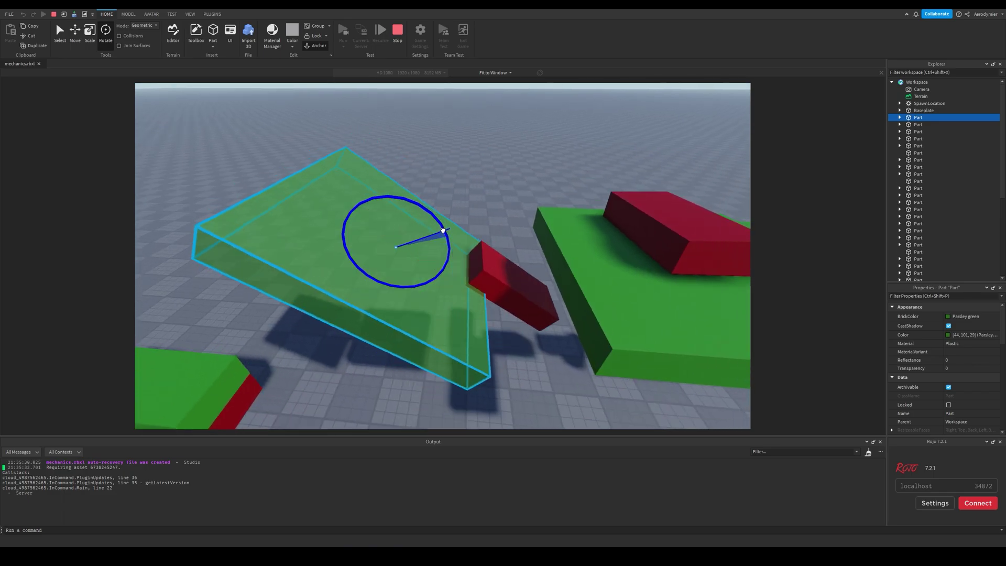
left_click_drag(450, 239, 444, 226)
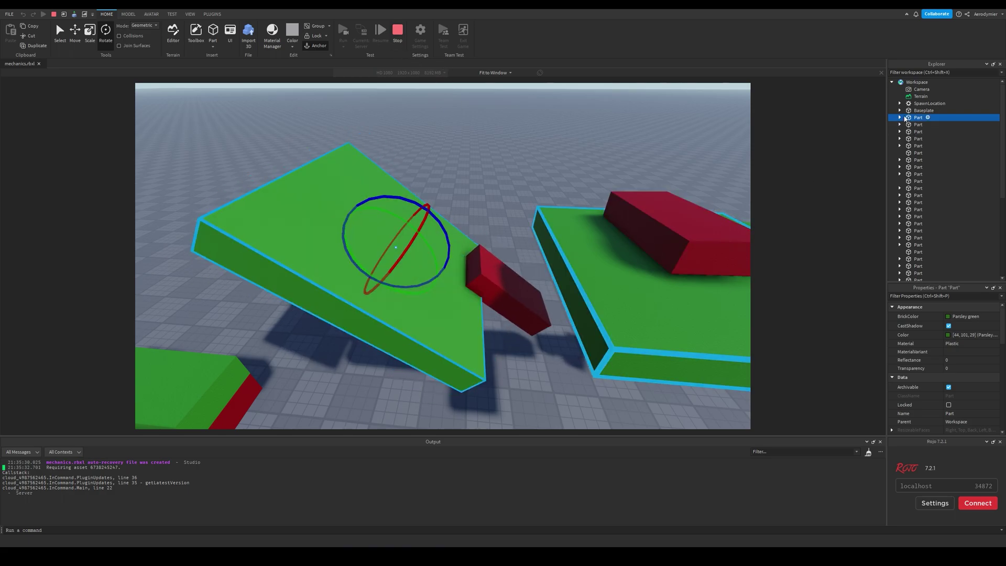
left_click(942, 132)
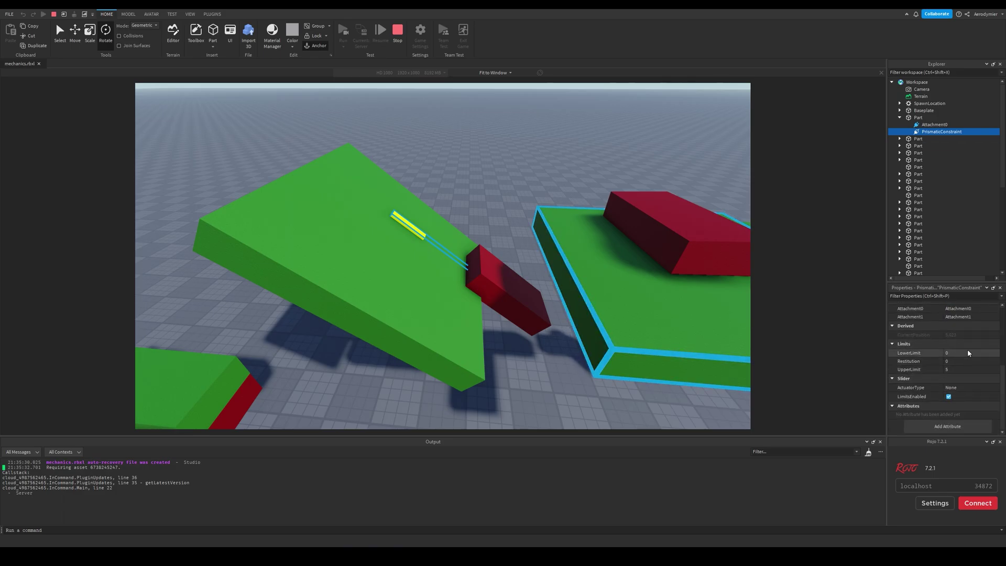
left_click(445, 236)
scroll(493, 236, "down", 5)
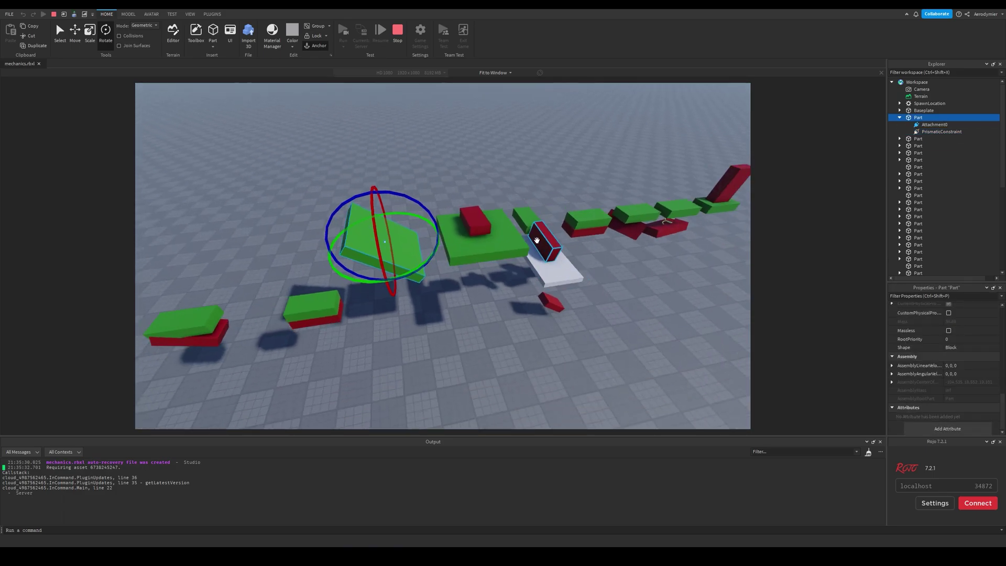
scroll(562, 314, "down", 2)
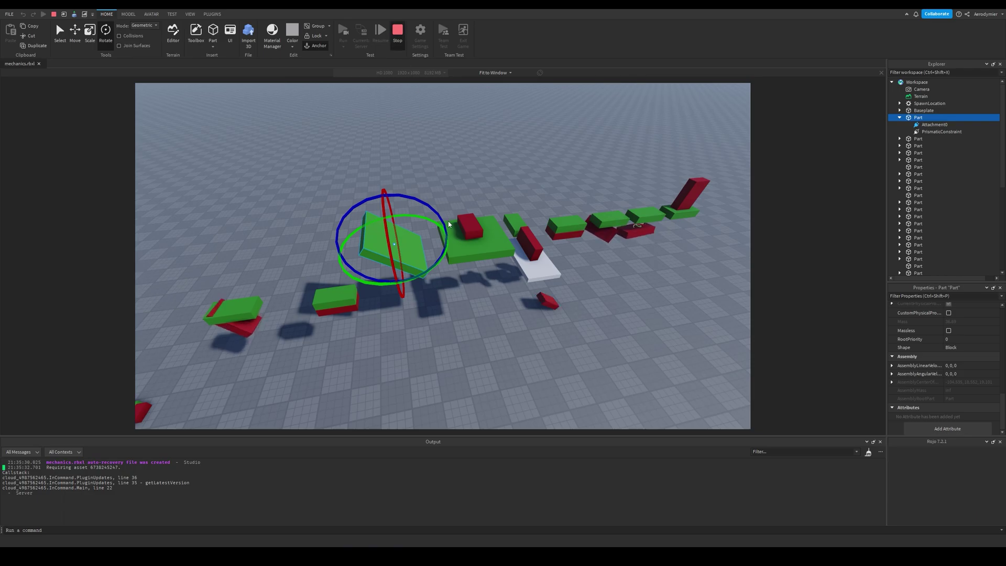
scroll(448, 224, "up", 10)
left_click(924, 132)
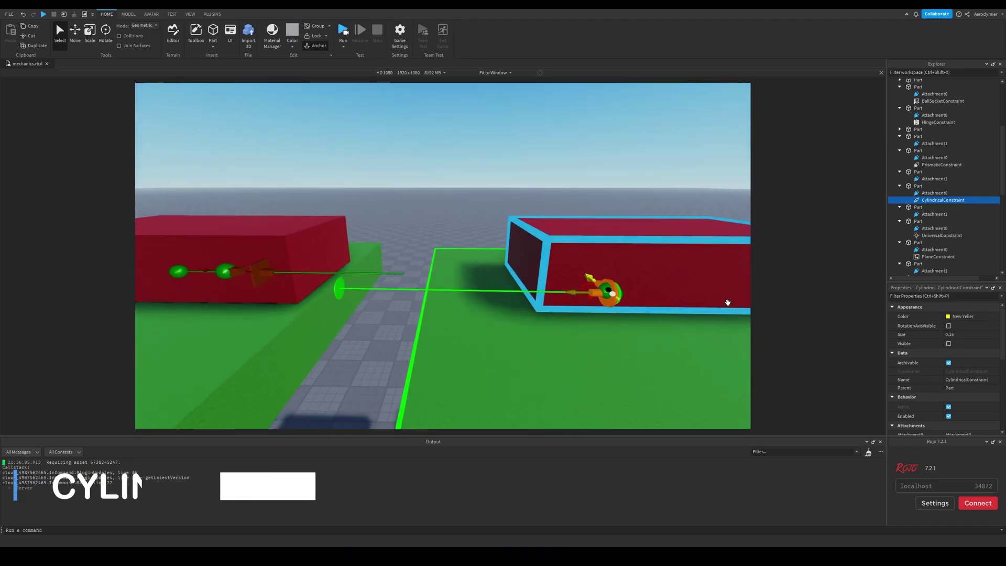
Turn on RotationAxisVisible for the CylindricalConstraint and orbit in to view its axis gizmo.
left_click(948, 326)
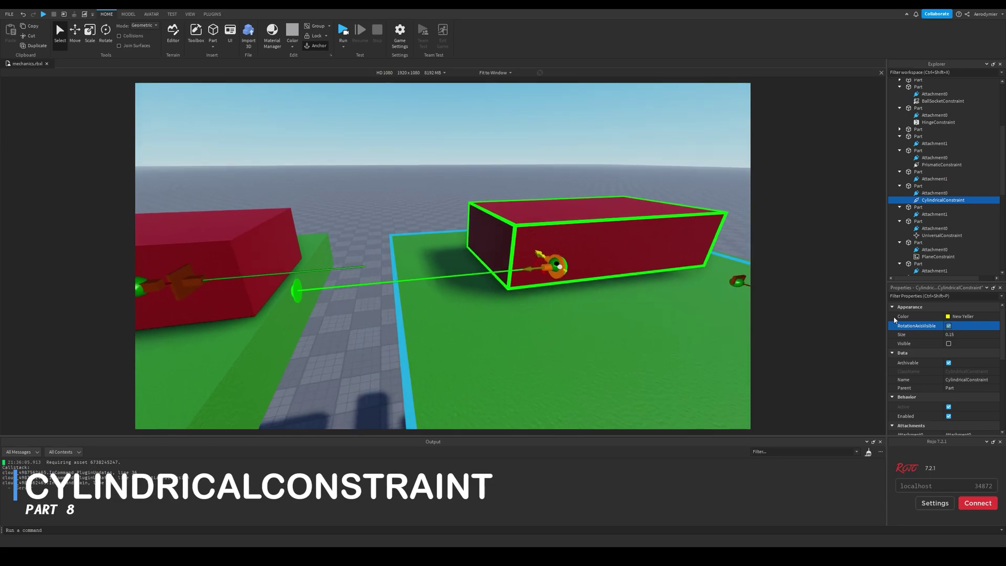
scroll(665, 274, "up", 5)
right_click_drag(664, 274, 665, 275)
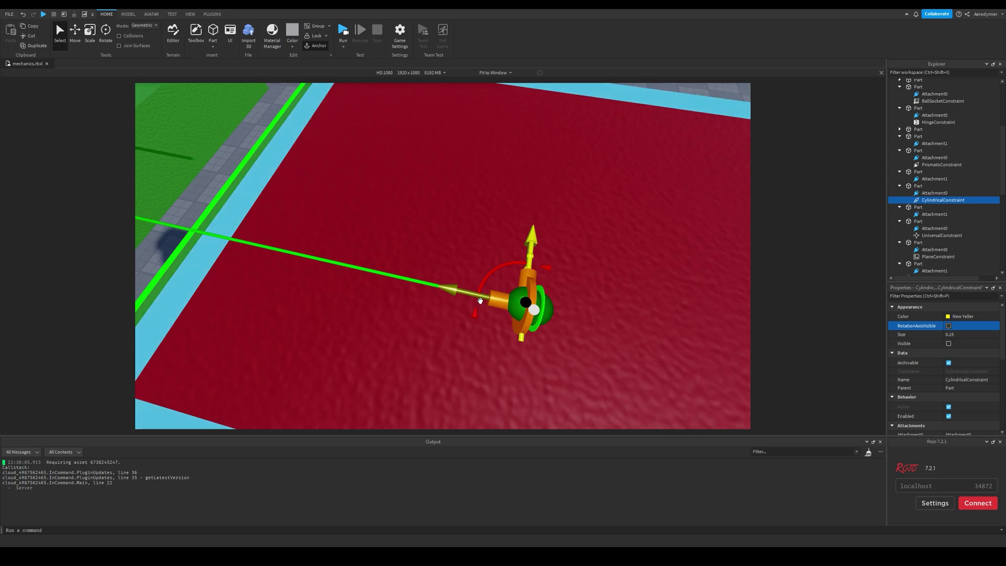
scroll(502, 266, "down", 5)
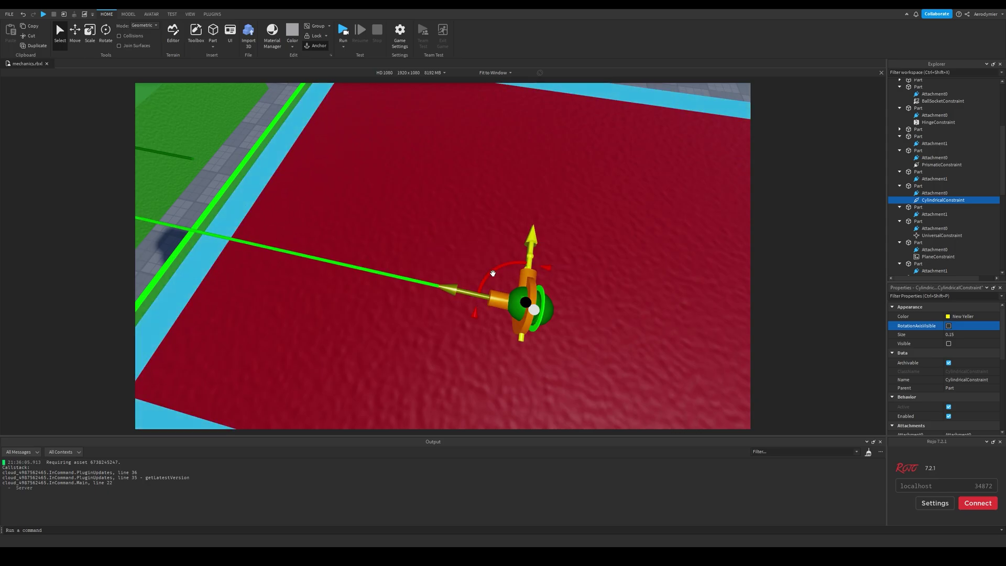
right_click_drag(494, 240, 515, 206)
scroll(528, 197, "up", 3)
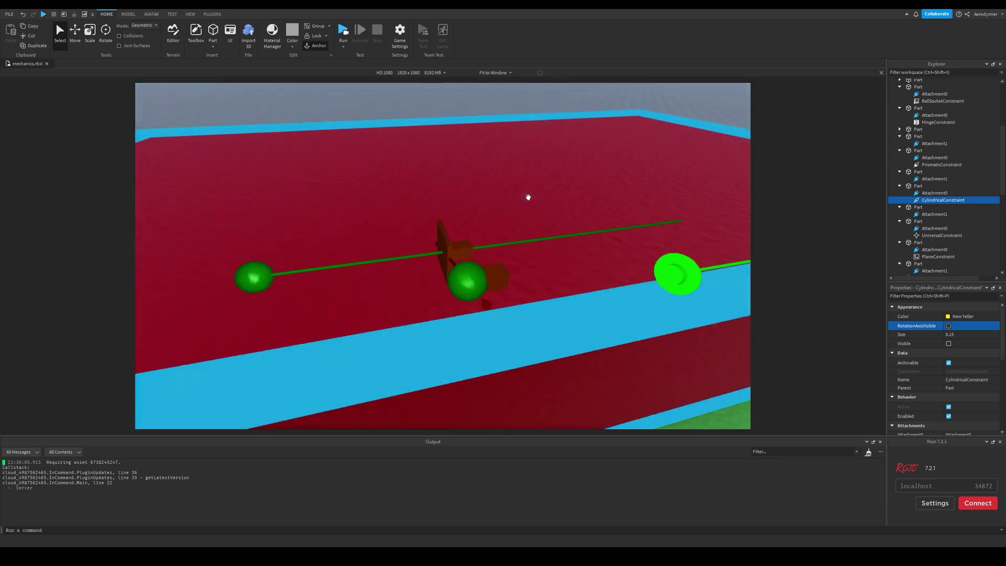
scroll(416, 244, "up", 2)
scroll(585, 253, "up", 2)
Run the scene, orbit around the tipped green platform as its red block swings, then stop.
key("F8")
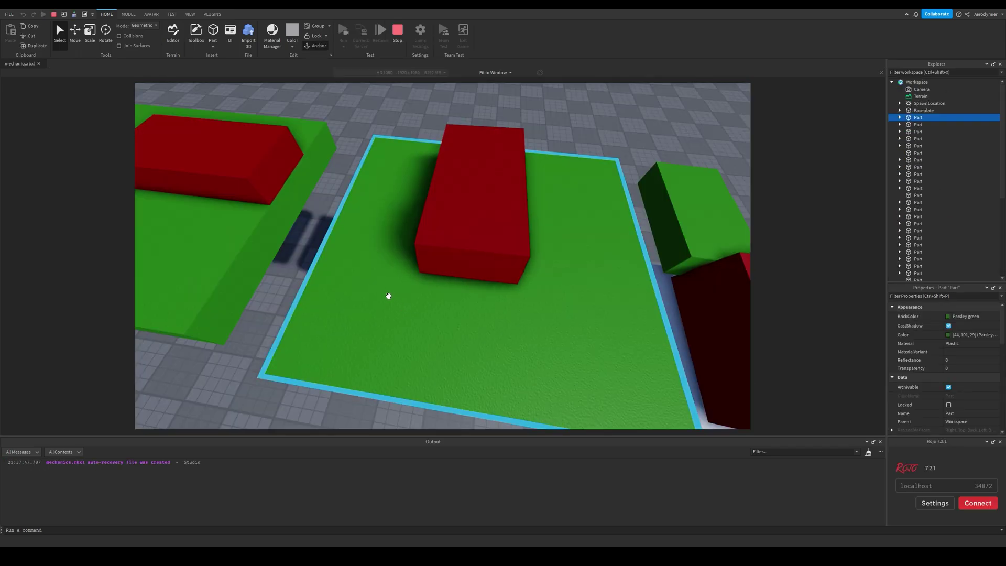
scroll(386, 292, "down", 5)
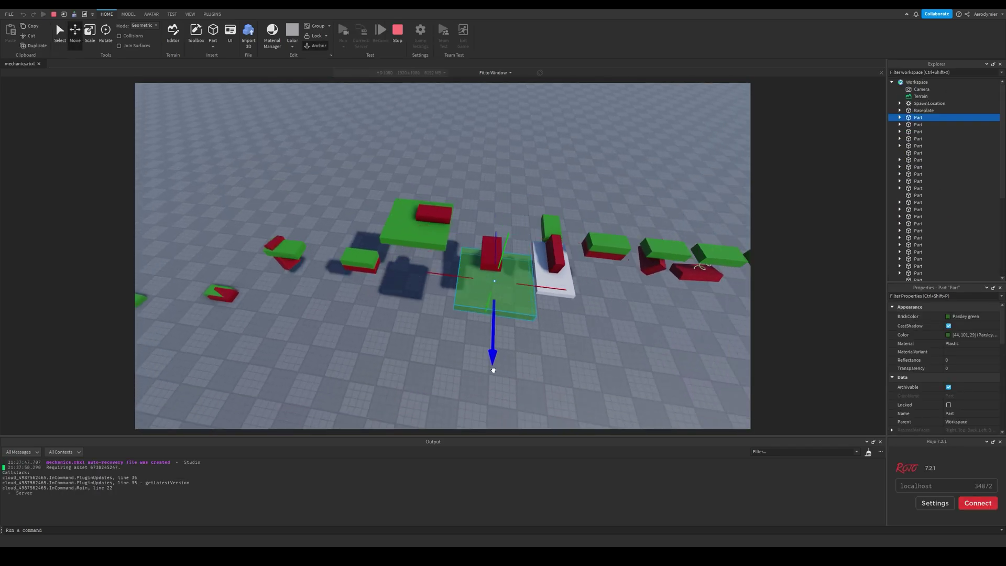
scroll(397, 344, "up", 5)
middle_click_drag(398, 344, 325, 145)
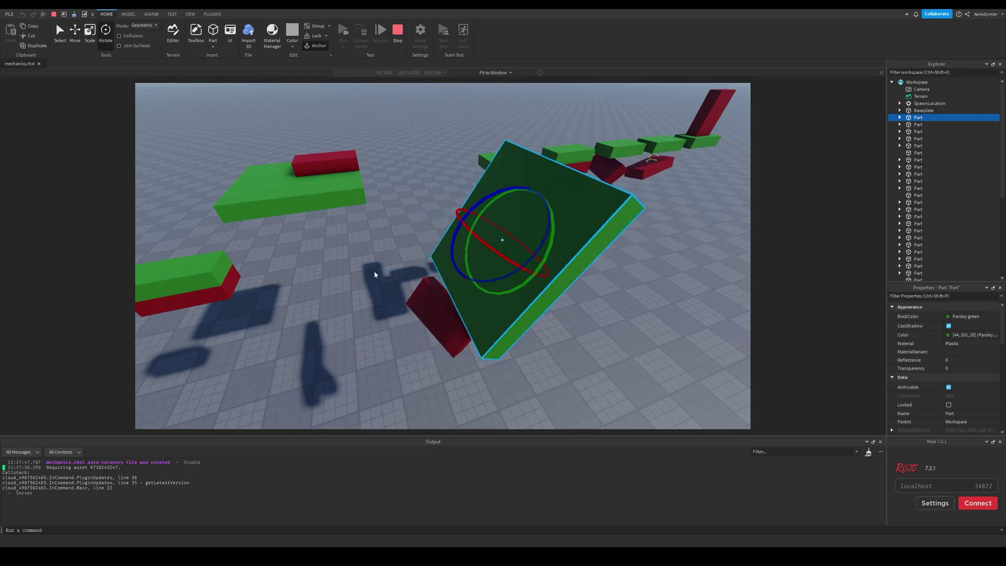
right_click_drag(375, 274, 400, 201)
left_click(420, 184)
key("shift+F5")
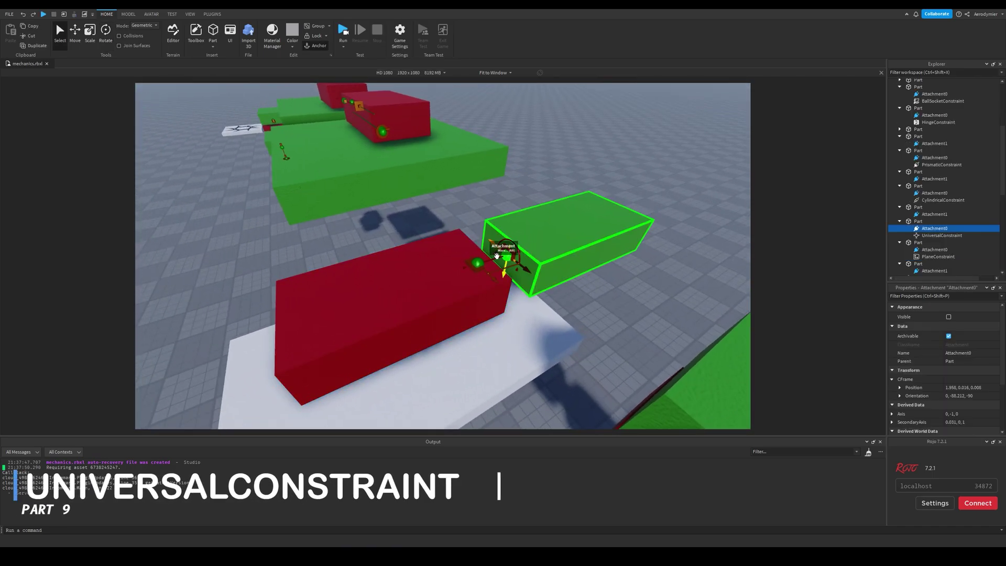
Select and frame the UniversalConstraint.
left_click(918, 236)
key("f")
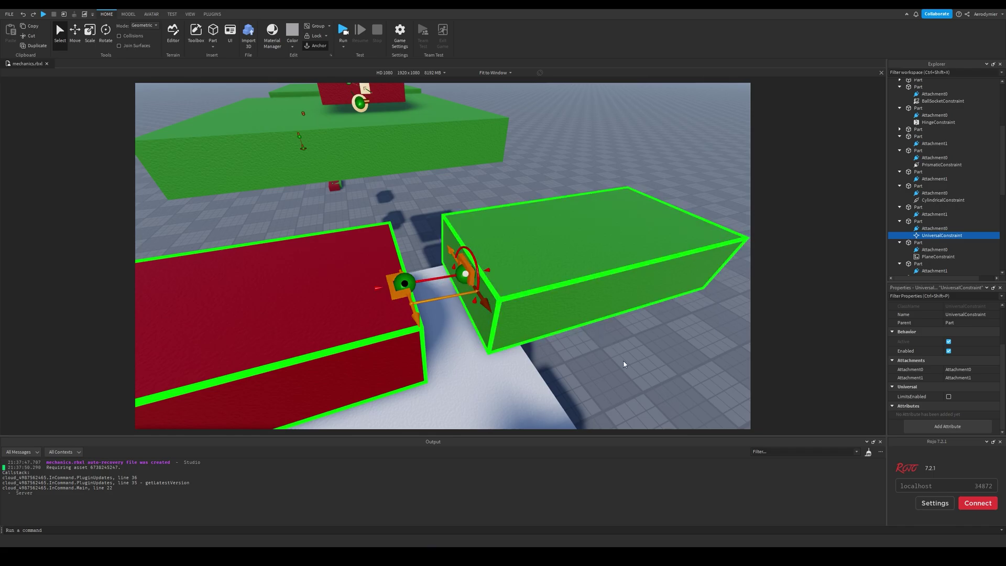
scroll(580, 346, "up", 5)
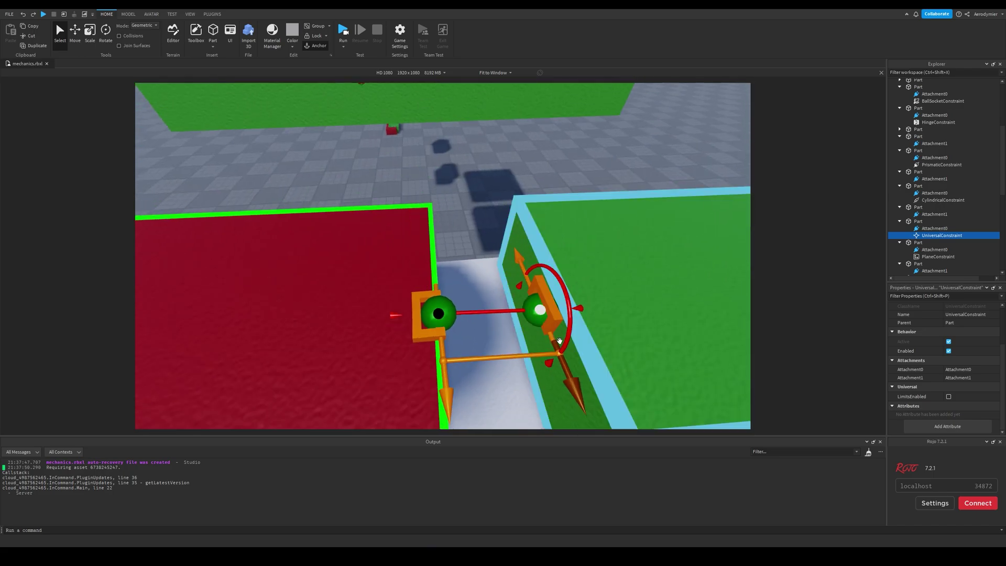
Rotate the constraint's second attachment to change its axis, then twist the green part so the red block swings.
left_click(443, 338)
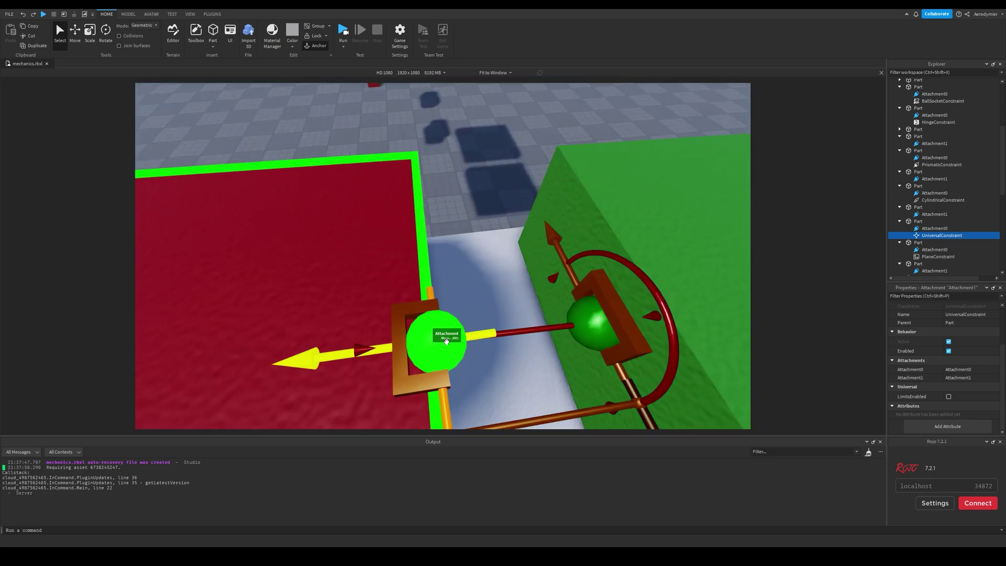
left_click(105, 44)
left_click_drag(488, 333, 459, 323)
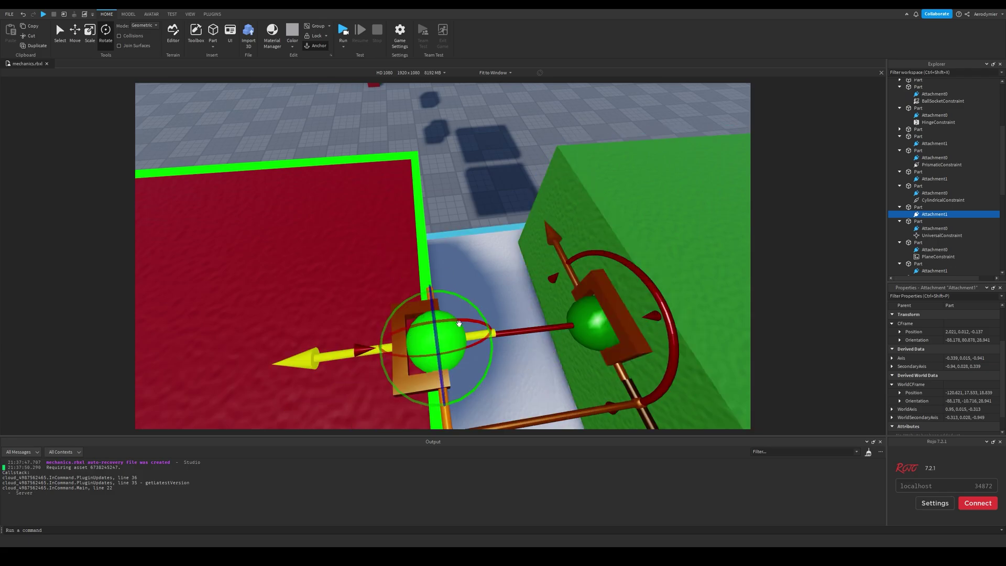
right_click_drag(441, 327, 441, 326)
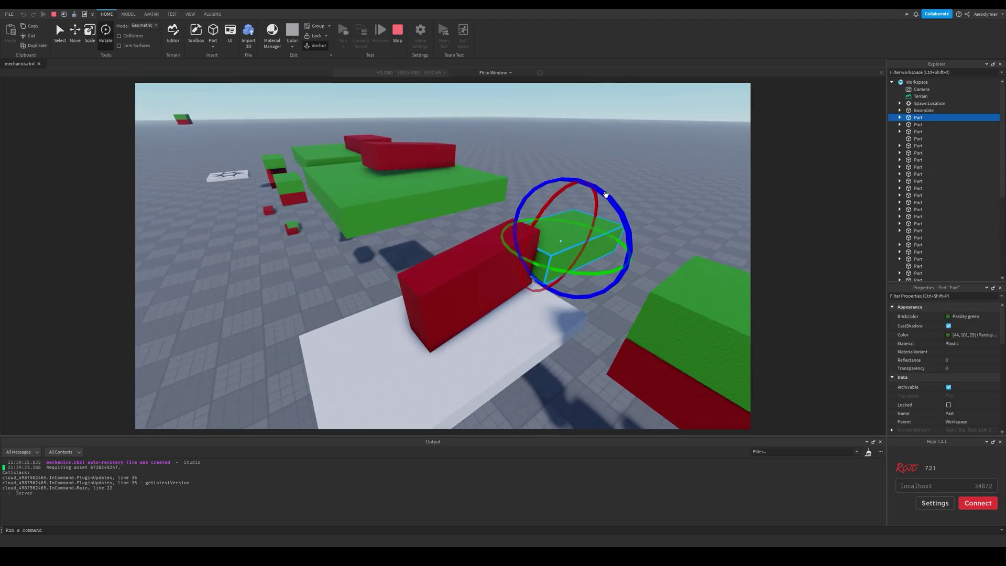
left_click_drag(607, 195, 550, 250)
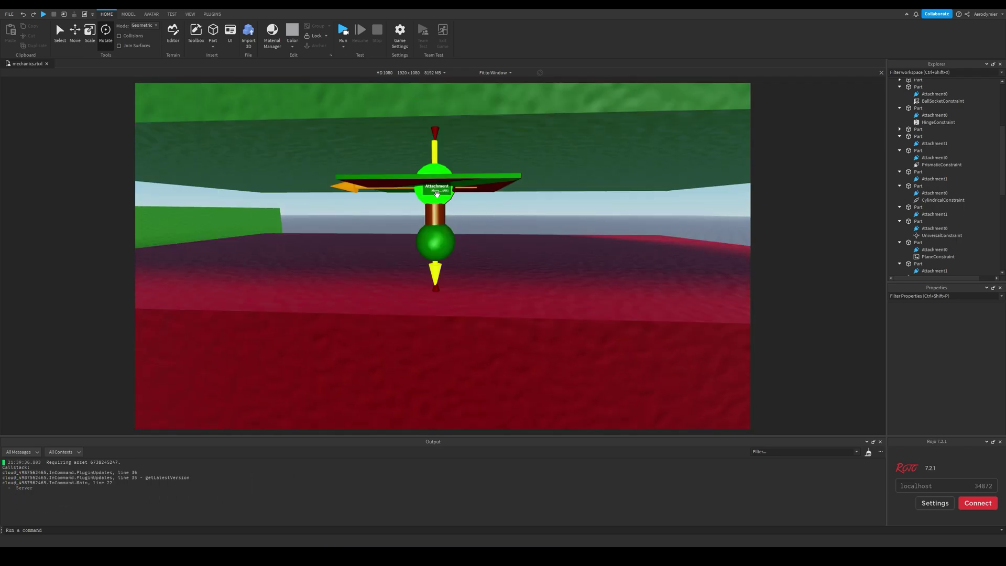
Move the plane pair's lower attachment, undo the move, and orbit to a new angle.
left_click(434, 243)
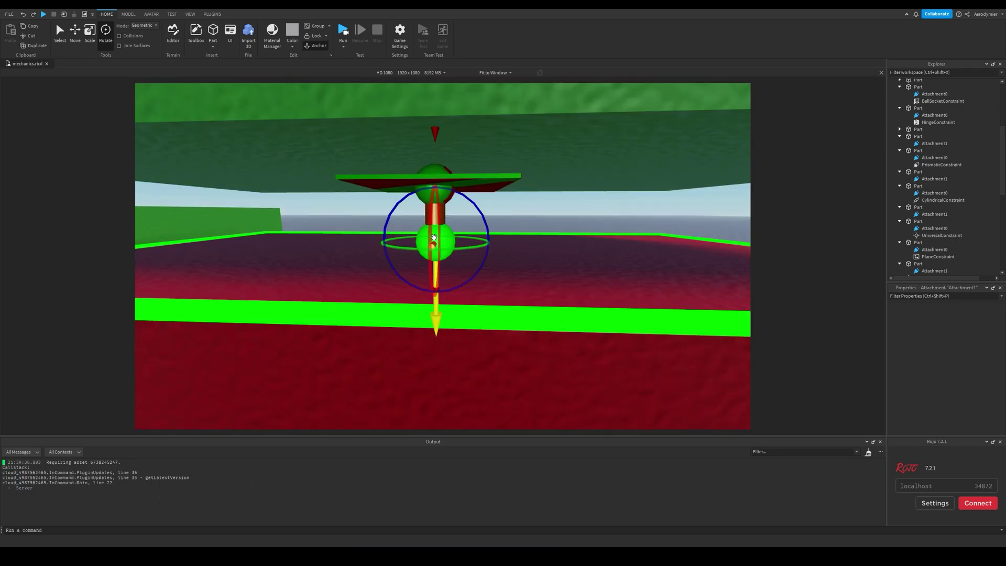
key("ctrl+2")
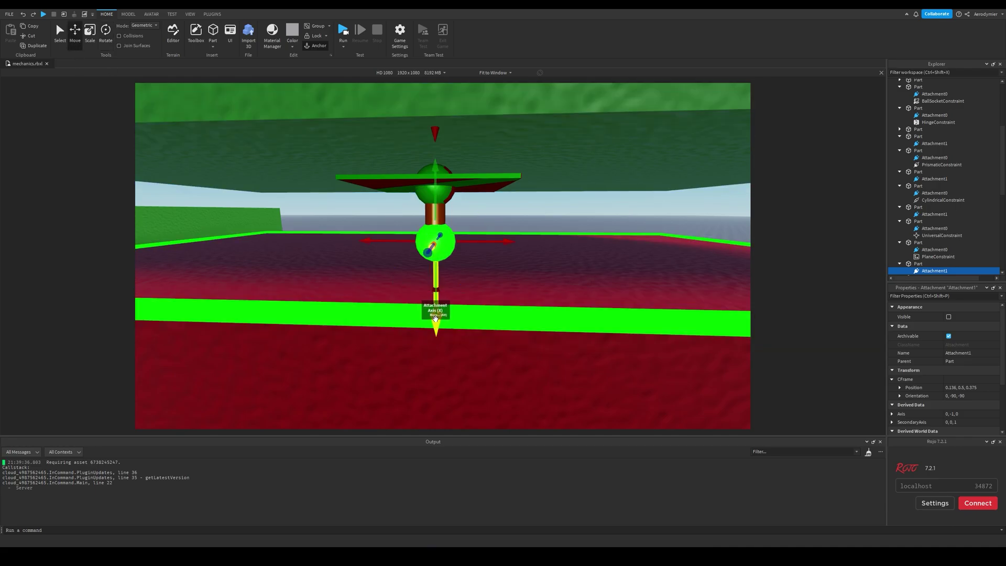
left_click_drag(434, 310, 433, 282)
key("ctrl+z")
scroll(467, 283, "down", 5)
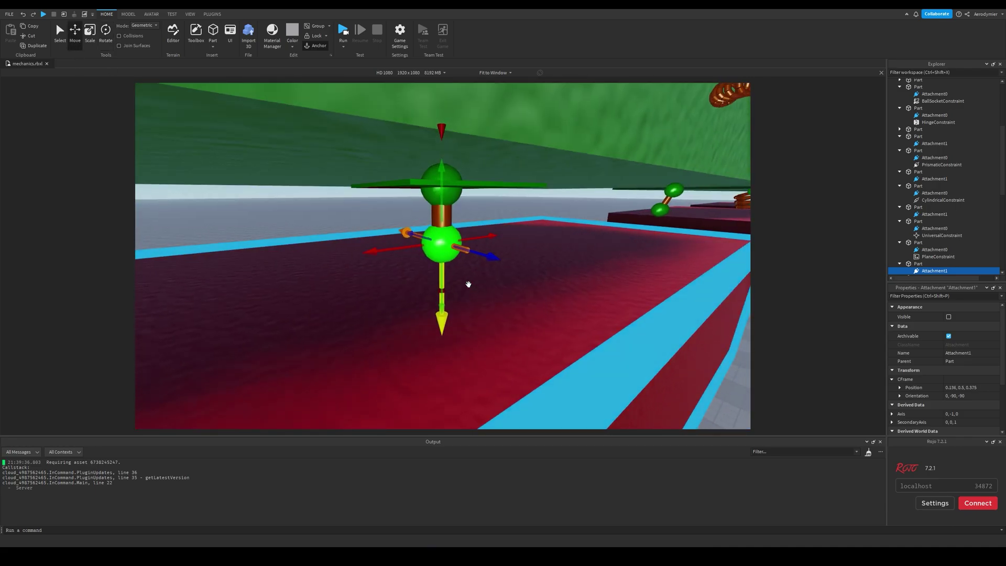
right_click_drag(468, 283, 468, 283)
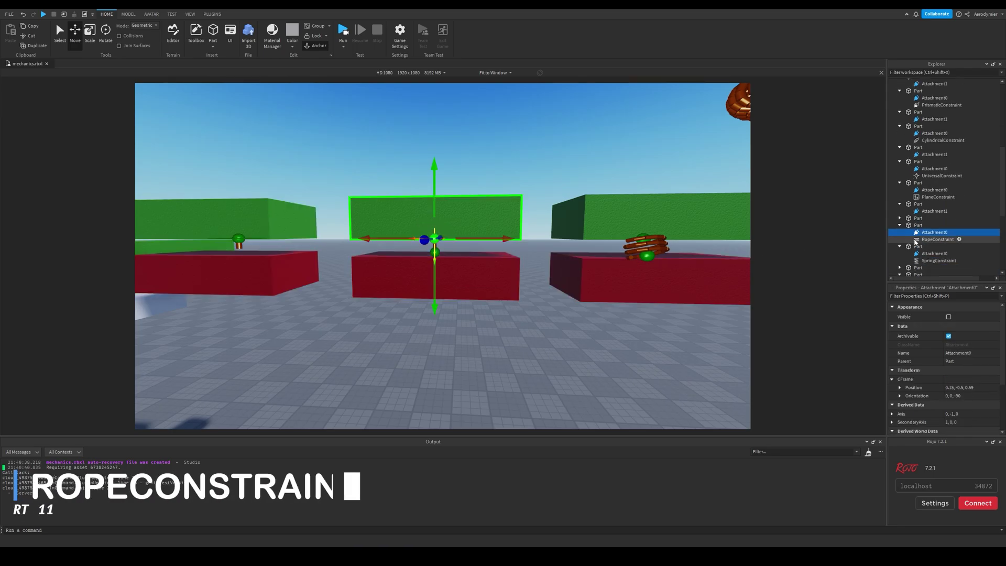
Run the rope scene, select the RopeConstraint, and set its Length to 4.
scroll(925, 351, "down", 1)
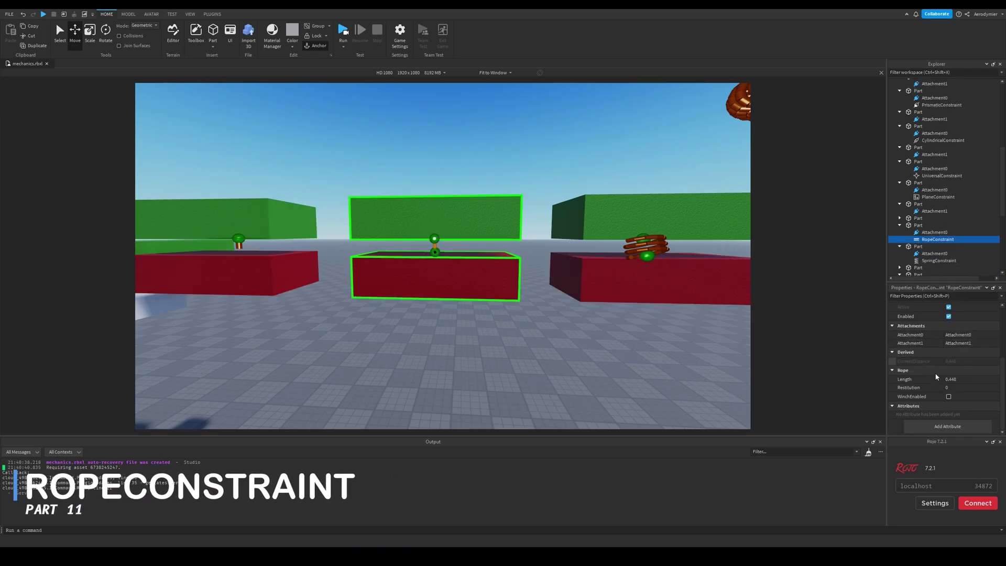
left_click(349, 33)
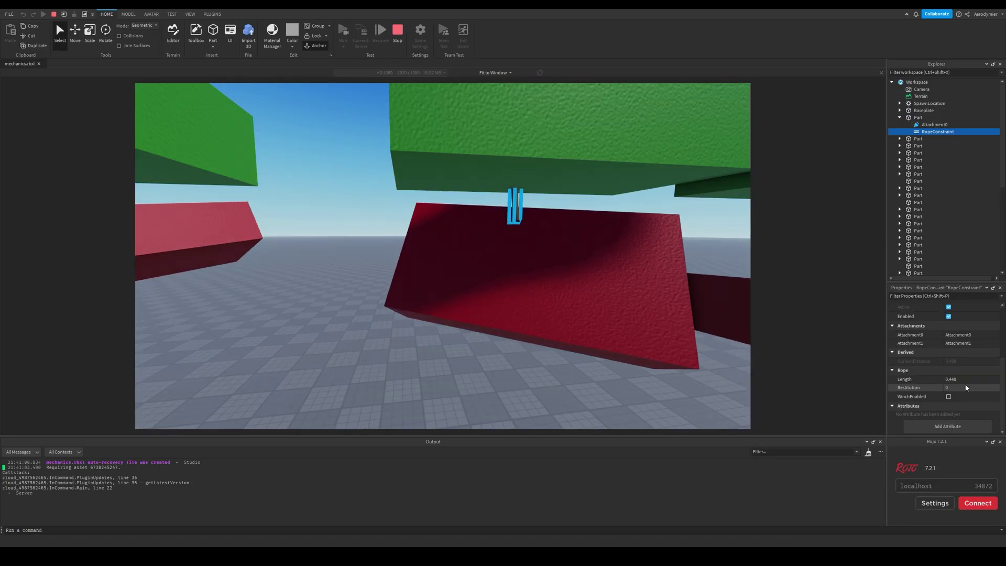
left_click(965, 387)
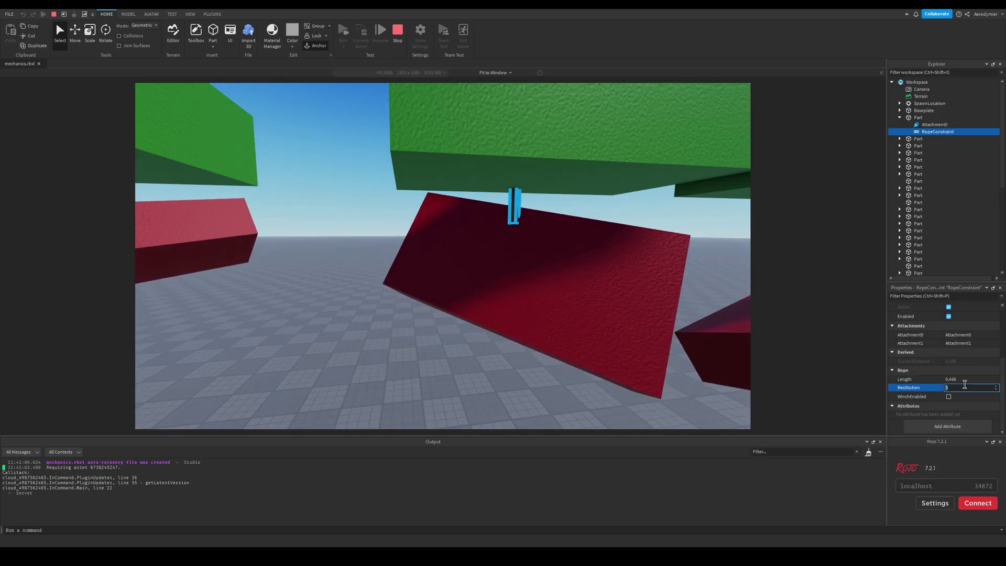
type("1")
left_click(622, 304)
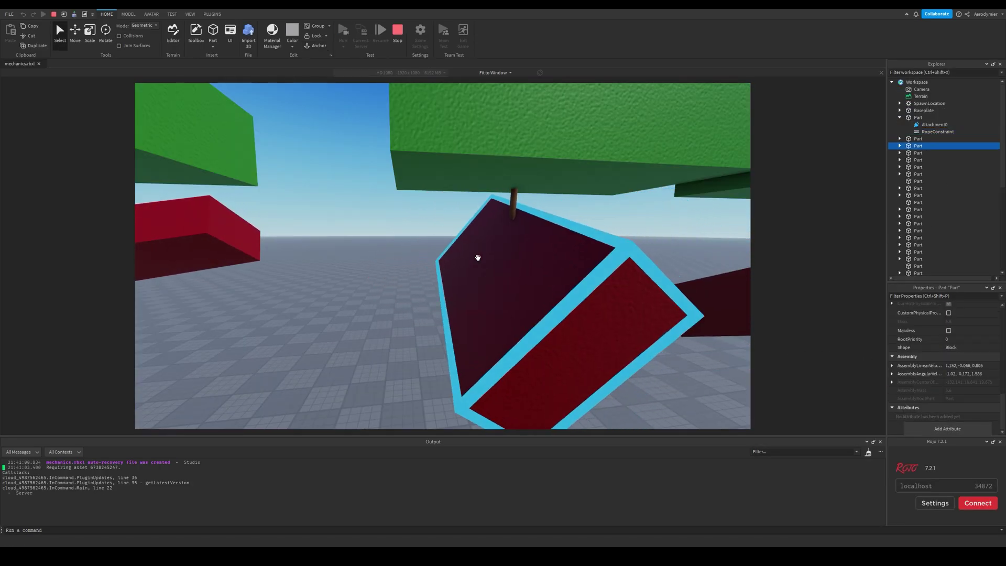
left_click(924, 125)
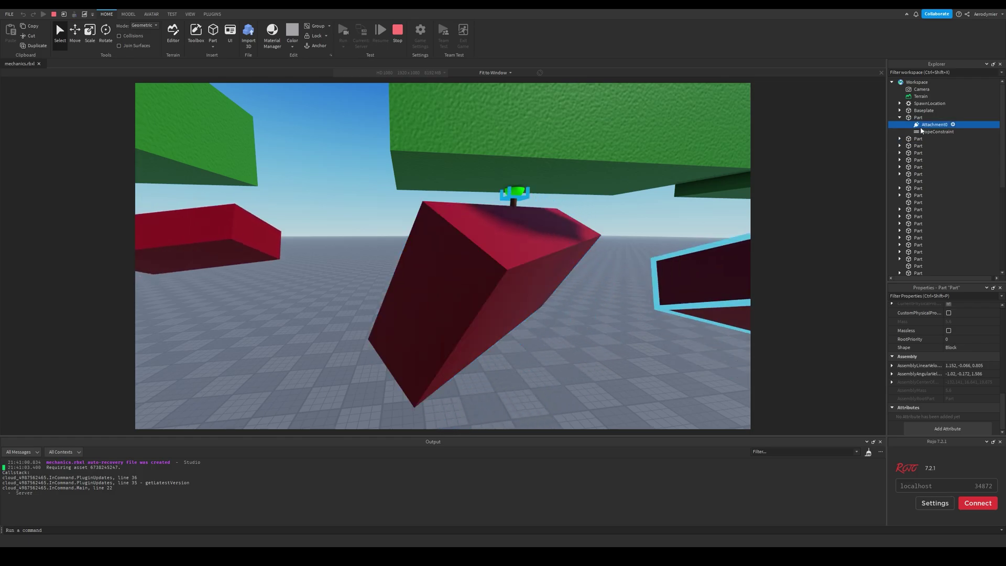
left_click(970, 379)
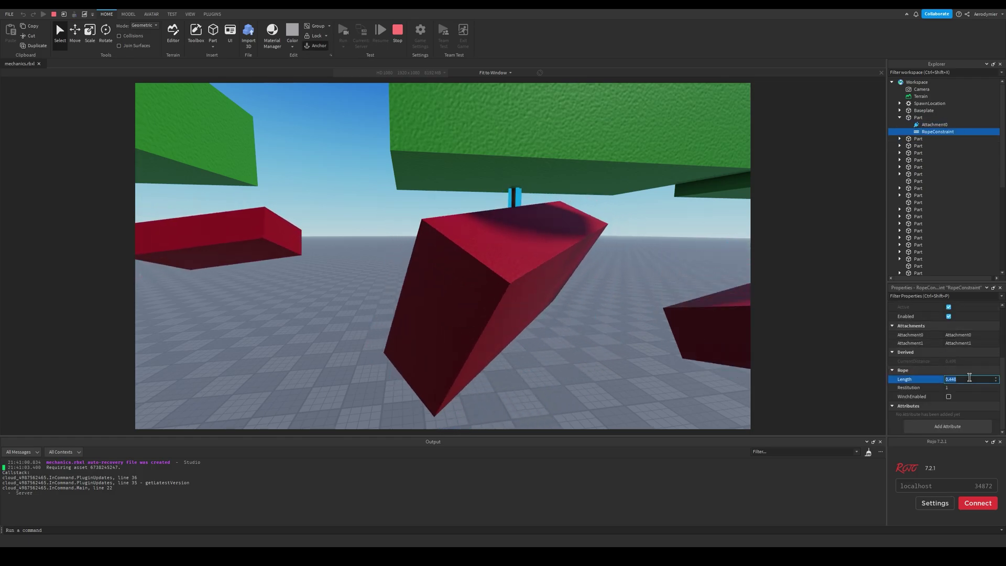
type("4")
key("Return")
Set the rope's Restitution to 0.1, enable WinchEnabled, and stop the test.
scroll(638, 333, "down", 5)
scroll(640, 330, "down", 3)
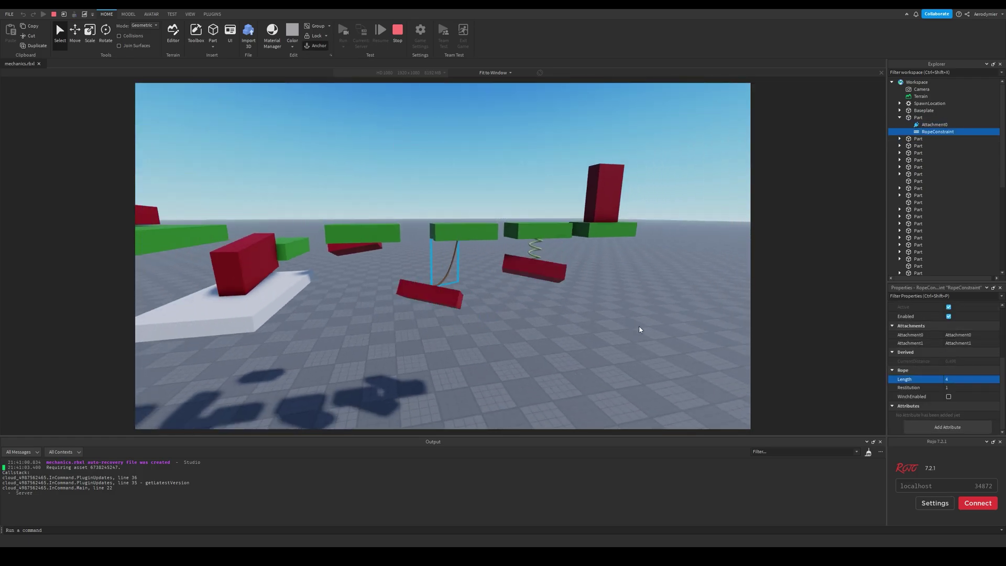
scroll(640, 329, "up", 5)
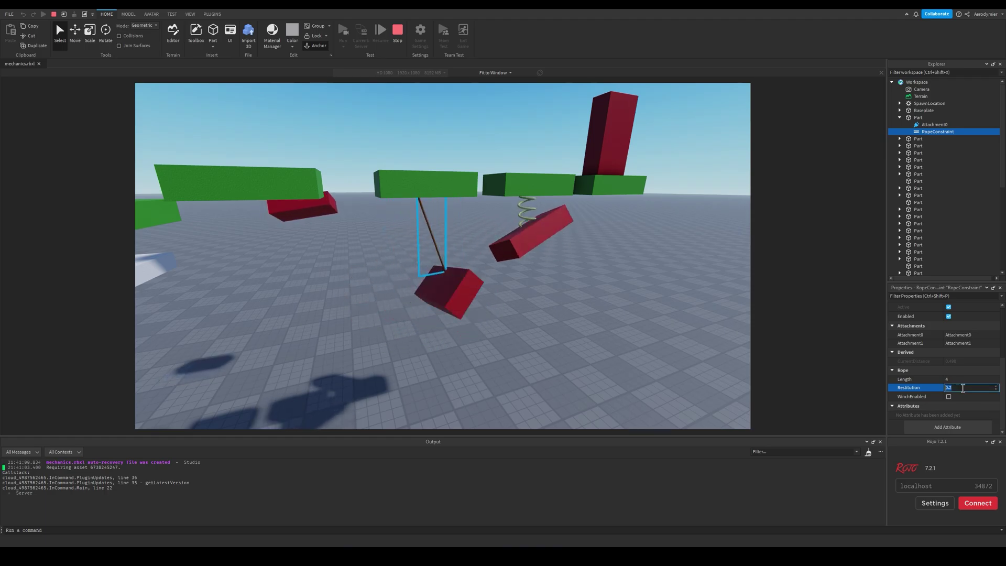
type("0.")
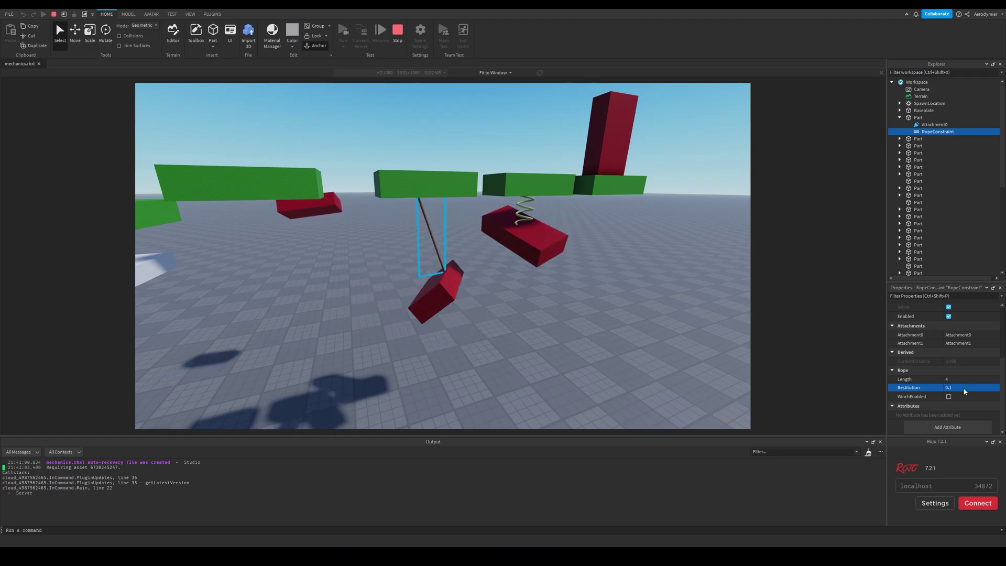
left_click(949, 397)
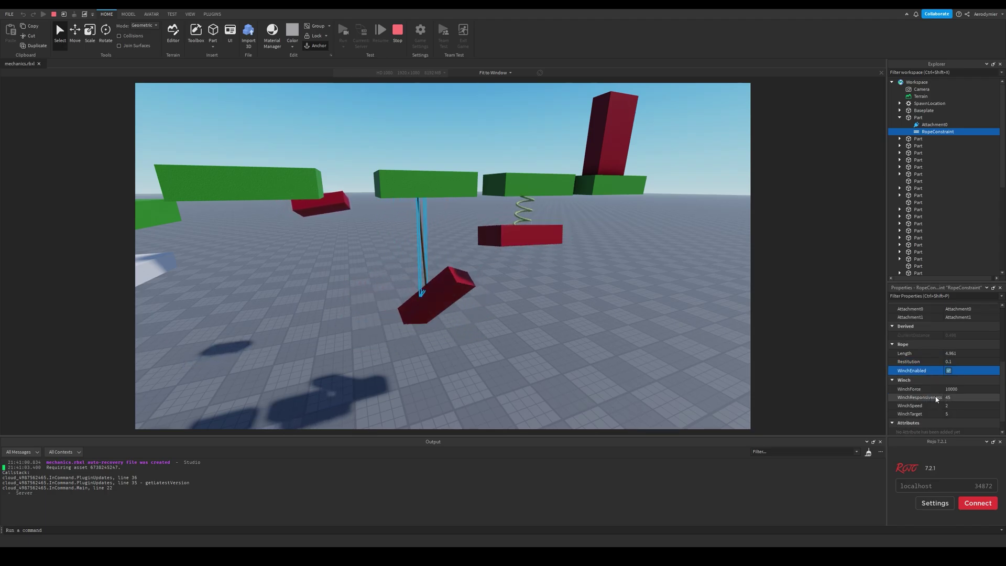
scroll(981, 383, "down", 1)
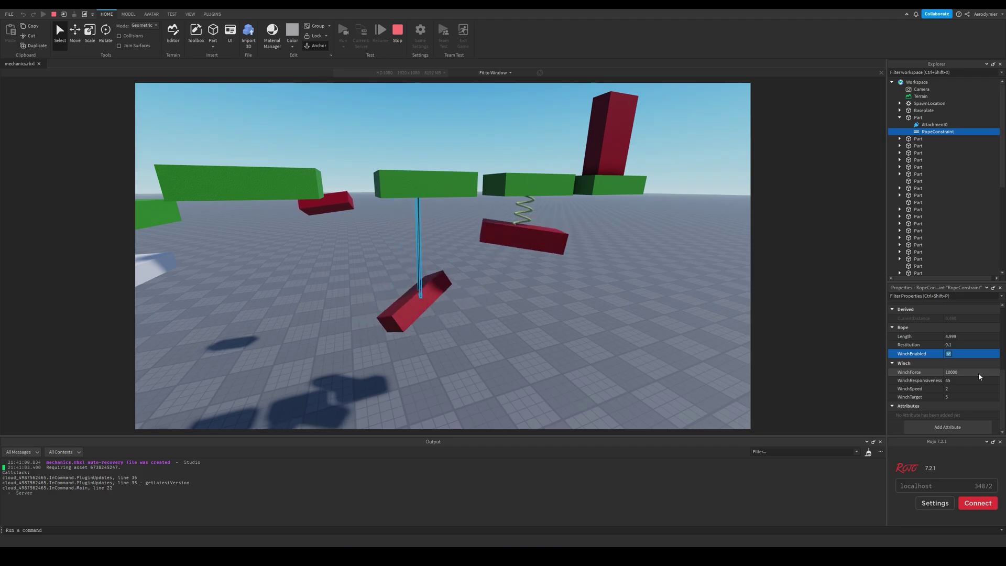
key("shift+F5")
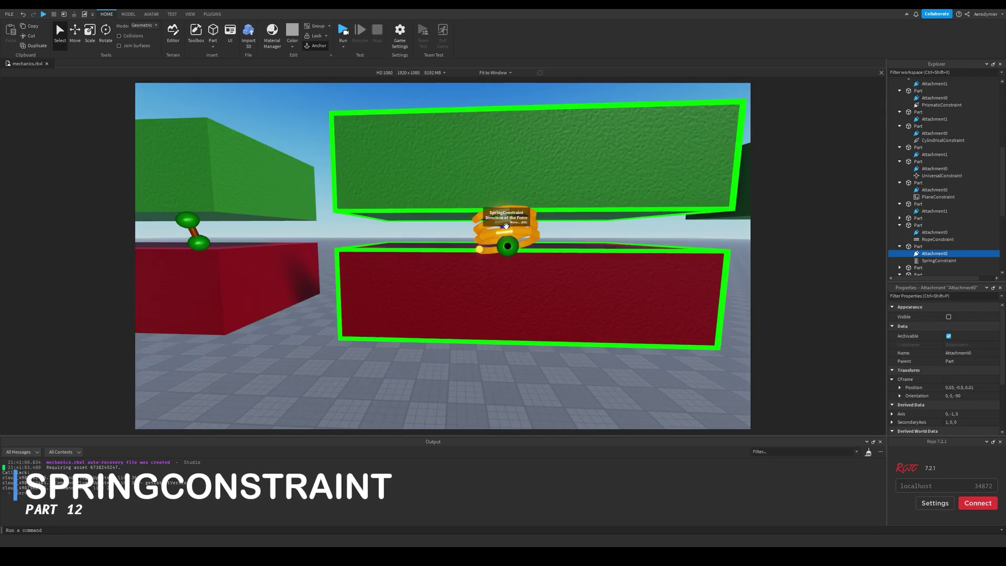
Start a test run and select the SpringConstraint on the swinging red part.
scroll(938, 369, "down", 5)
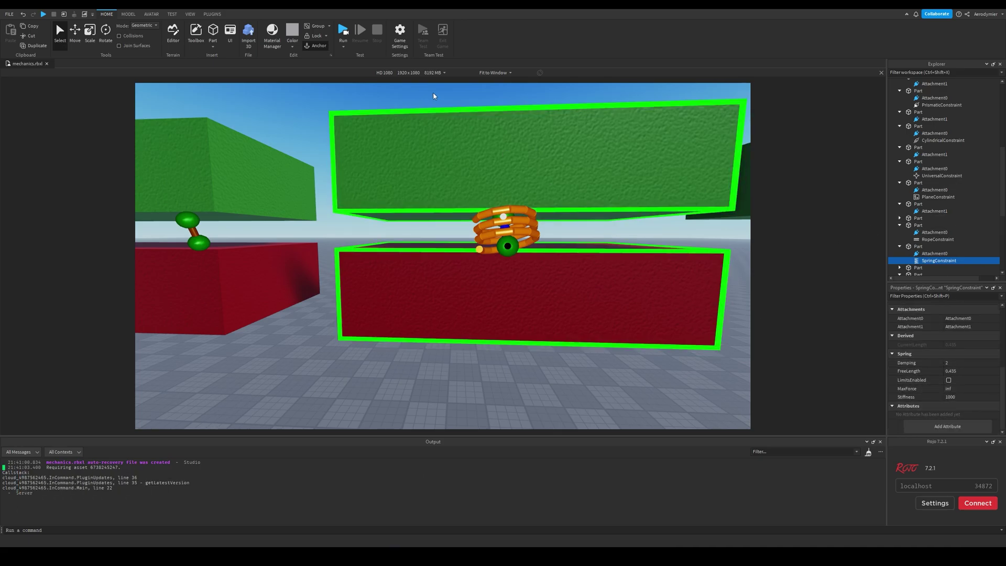
left_click(342, 30)
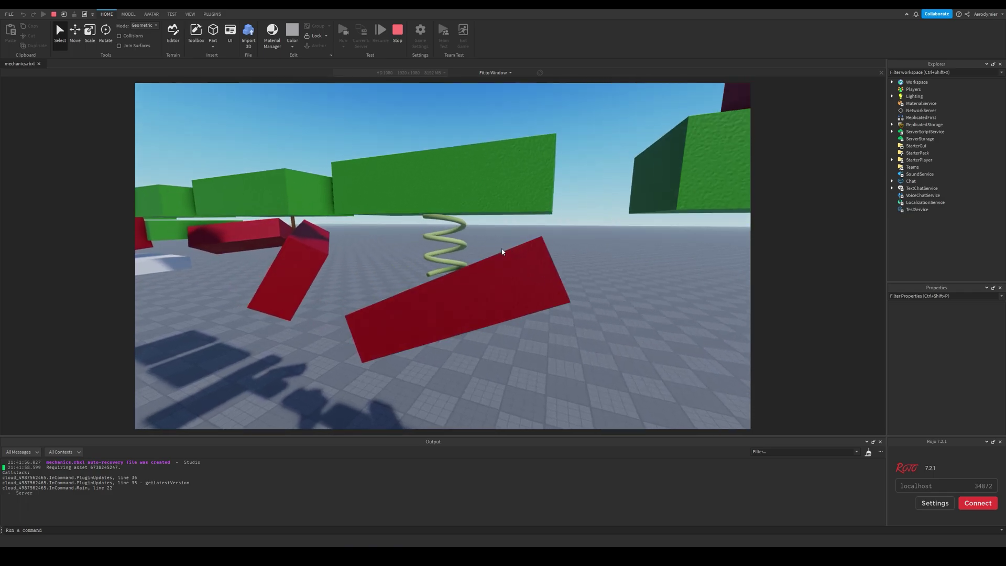
left_click(461, 278)
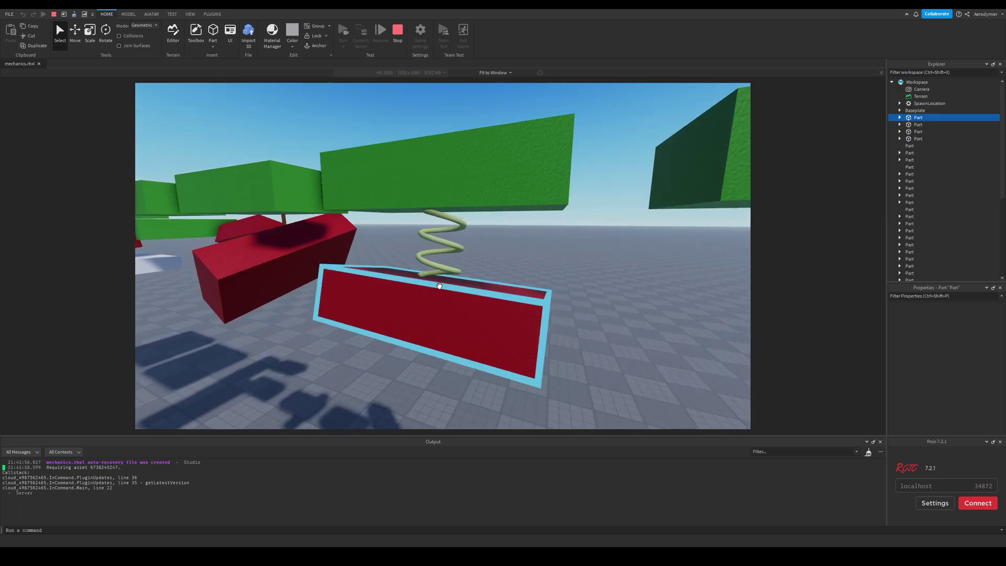
left_click(437, 229)
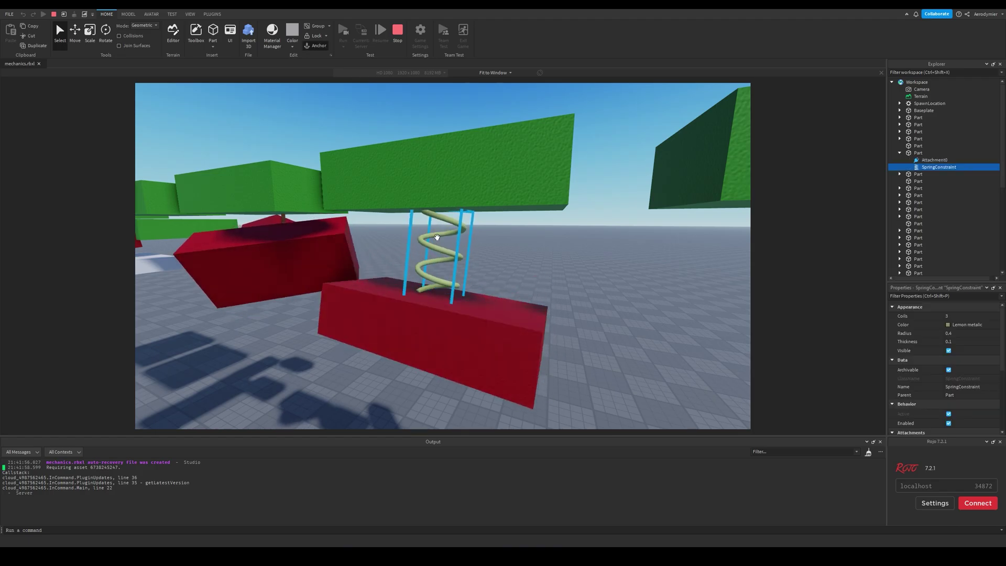
Raise the spring's Damping to 5, then 5000, and stop the test run.
scroll(966, 326, "down", 5)
left_click(961, 363)
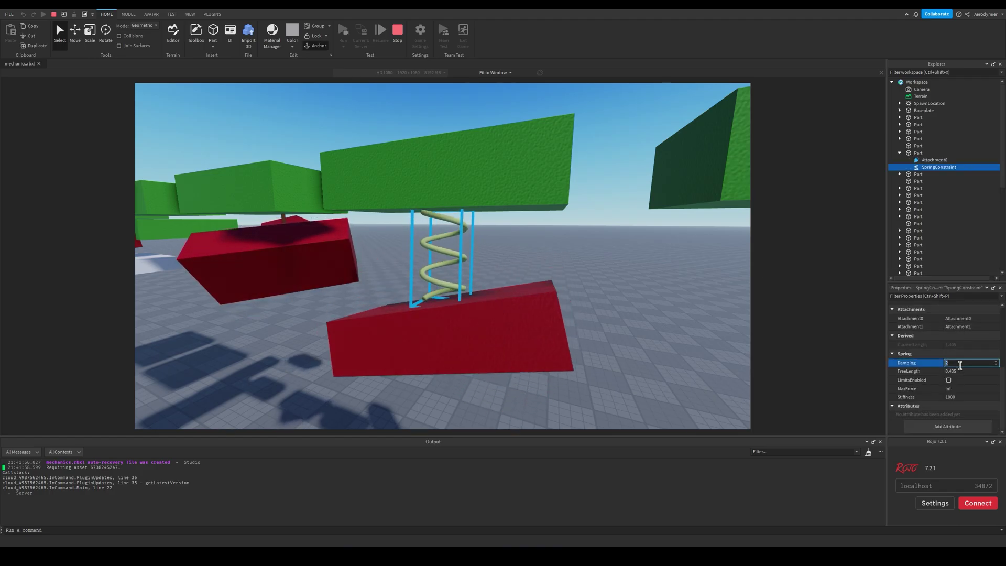
type("5")
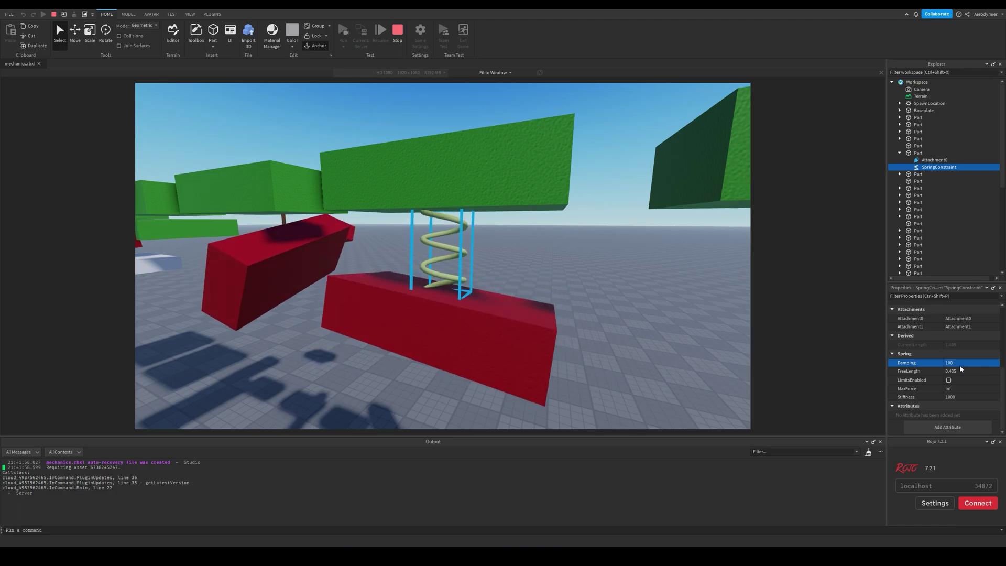
left_click(960, 363)
type("5000")
key("Return")
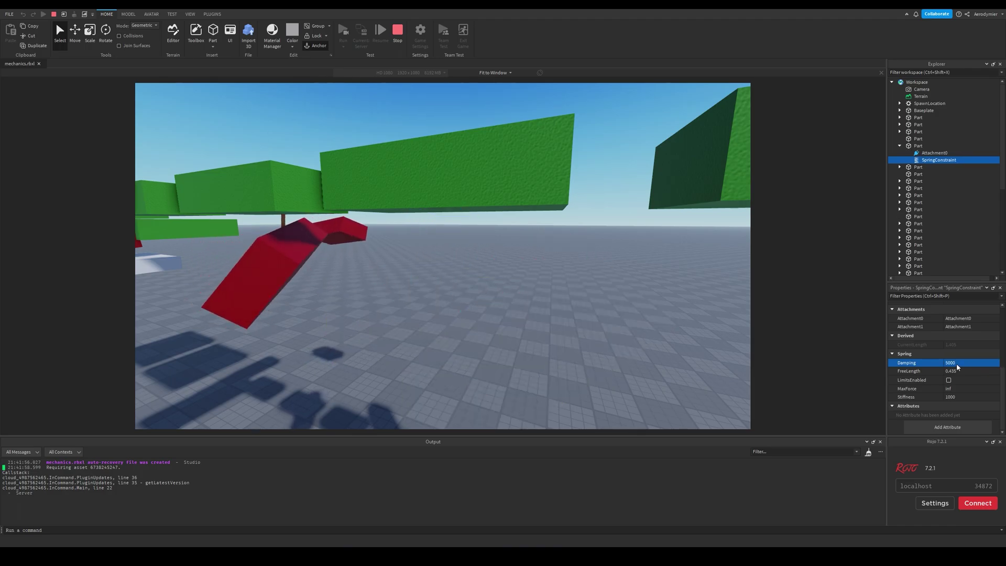
scroll(587, 207, "down", 5)
scroll(587, 207, "down", 5)
right_click_drag(530, 209, 528, 251)
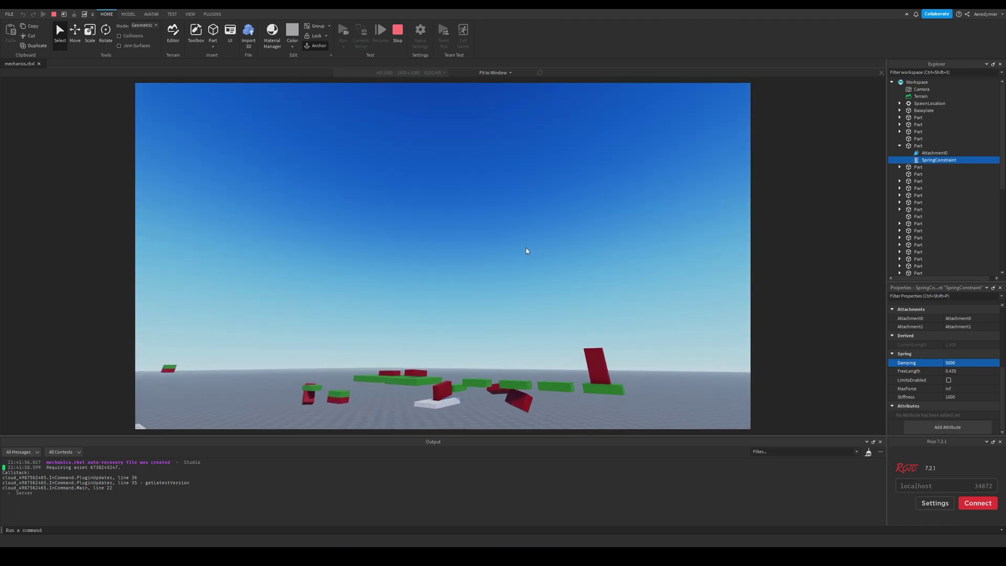
left_click(397, 42)
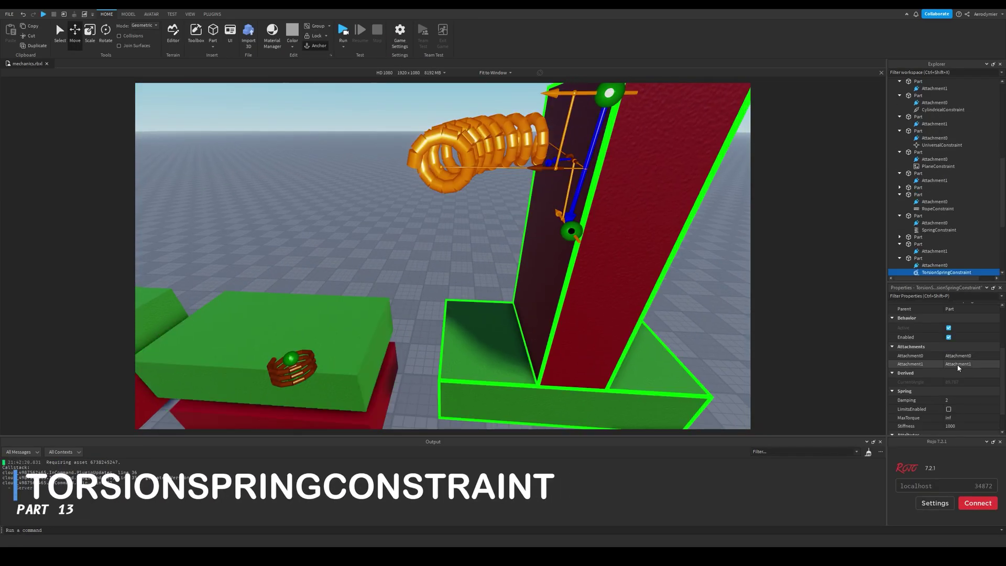
Move the view close to the red torsion spring pillar.
scroll(958, 368, "down", 2)
scroll(634, 316, "down", 2)
scroll(634, 316, "down", 3)
scroll(634, 318, "down", 2)
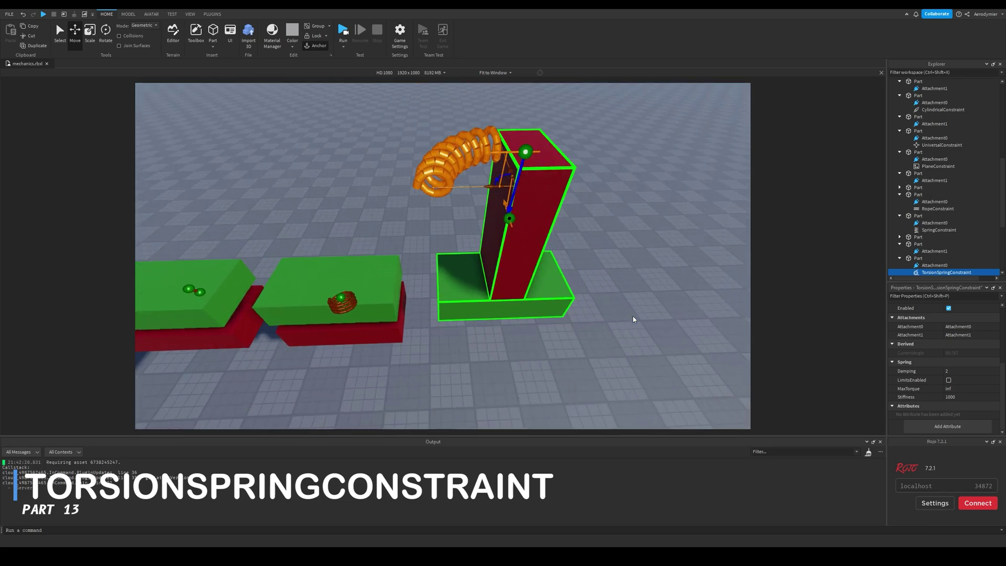
key("a")
key("w")
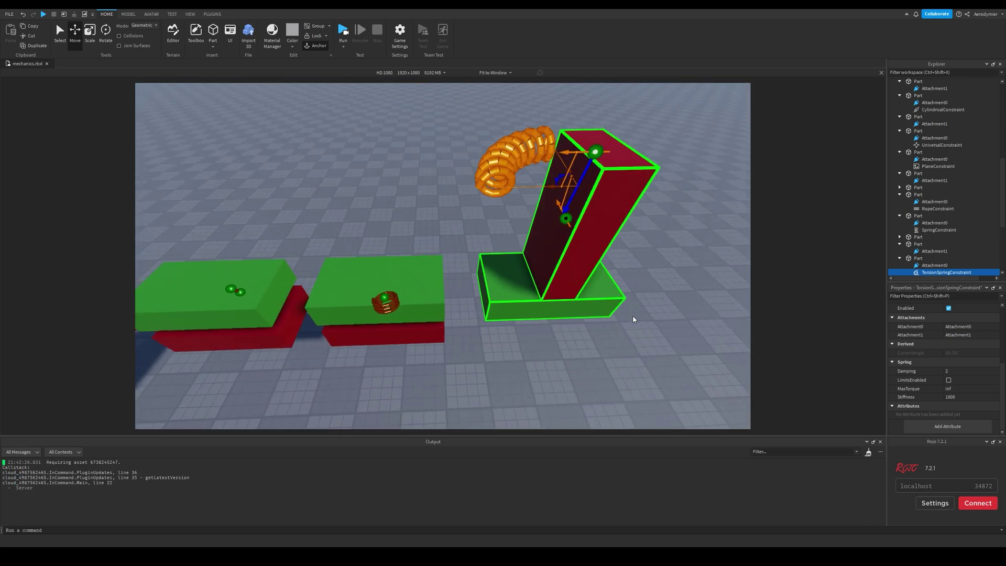
mouse_move(634, 319)
right_mouse_down()
mouse_move(619, 286)
mouse_move(496, 273)
right_mouse_up()
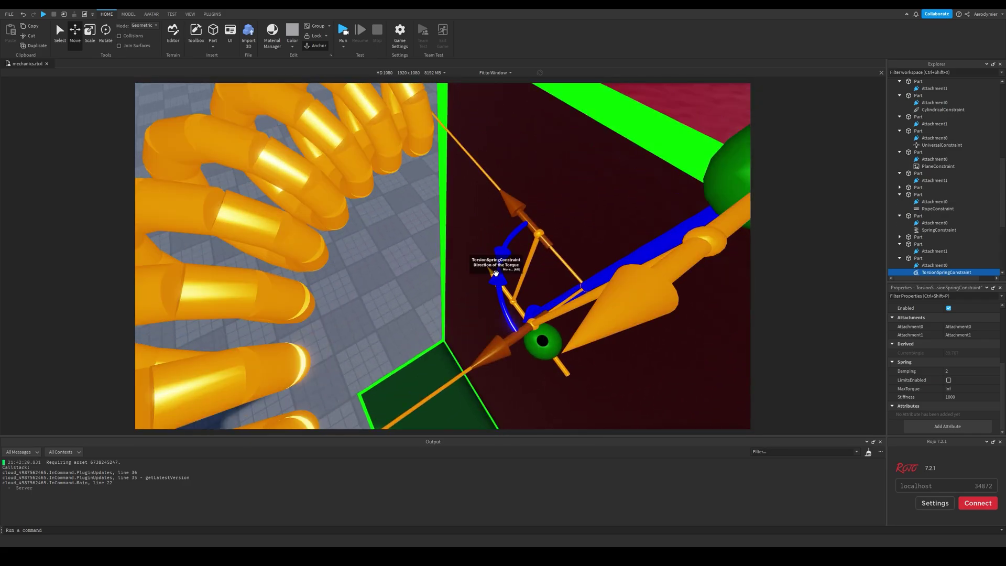
Rotate the torsion spring's Attachment0 about its vertical axis with the Rotate tool.
left_click(105, 37)
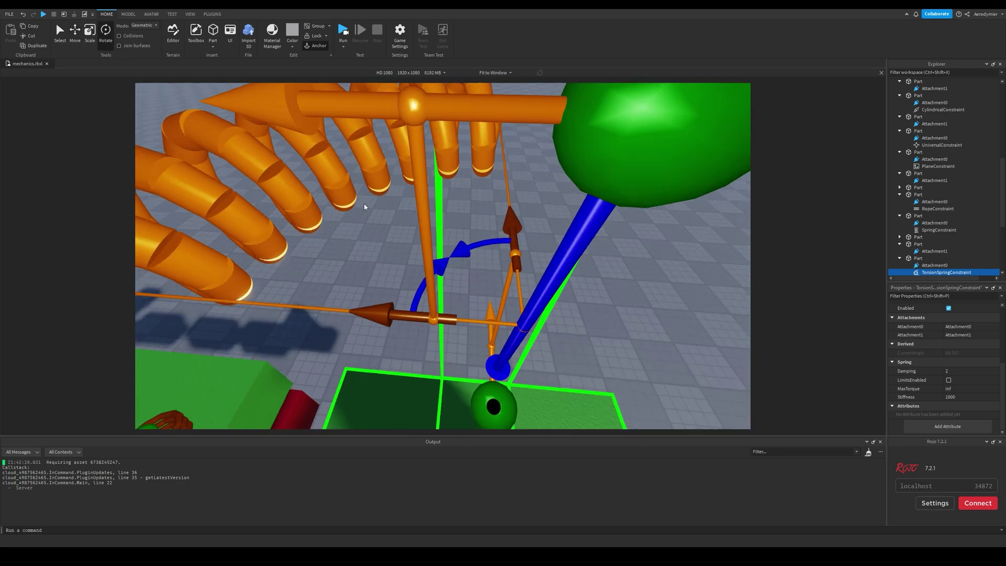
right_click_drag(472, 236, 371, 206)
left_click(600, 205)
right_click_drag(601, 205, 534, 312)
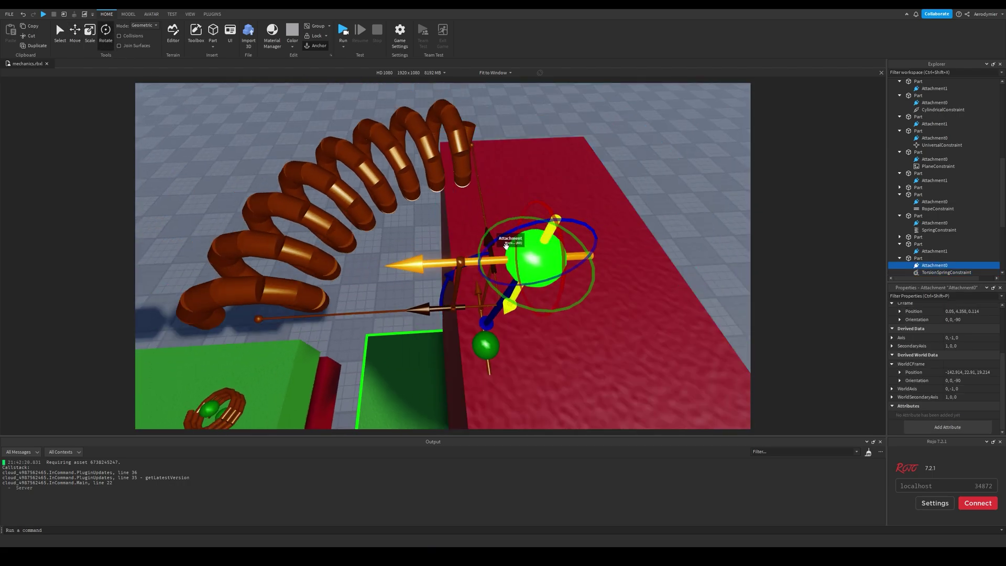
left_click_drag(533, 312, 612, 273)
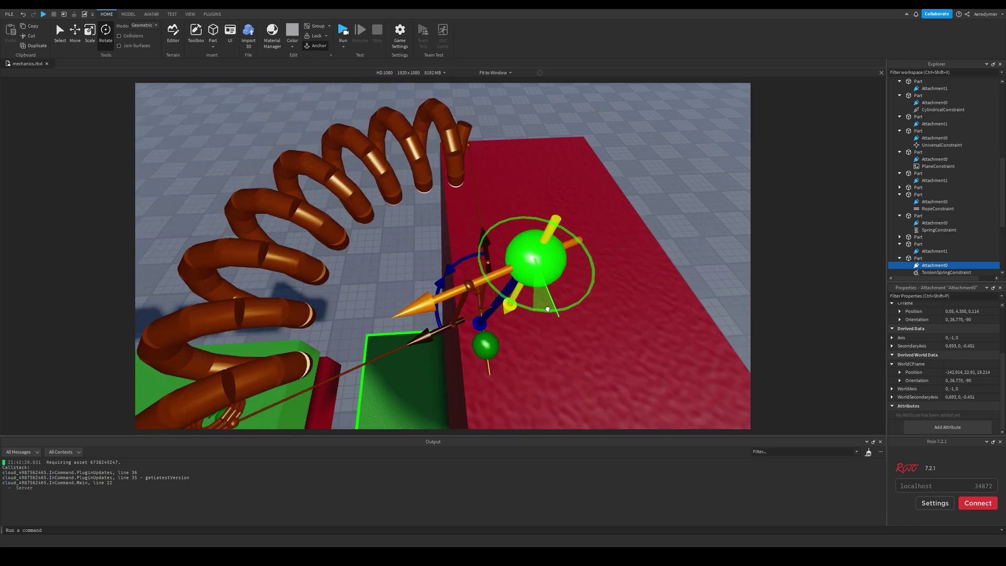
left_click_drag(613, 274, 613, 273)
Rotate Attachment1 to a new orientation, clear the selection, and start a test run.
right_click_drag(613, 274, 371, 188)
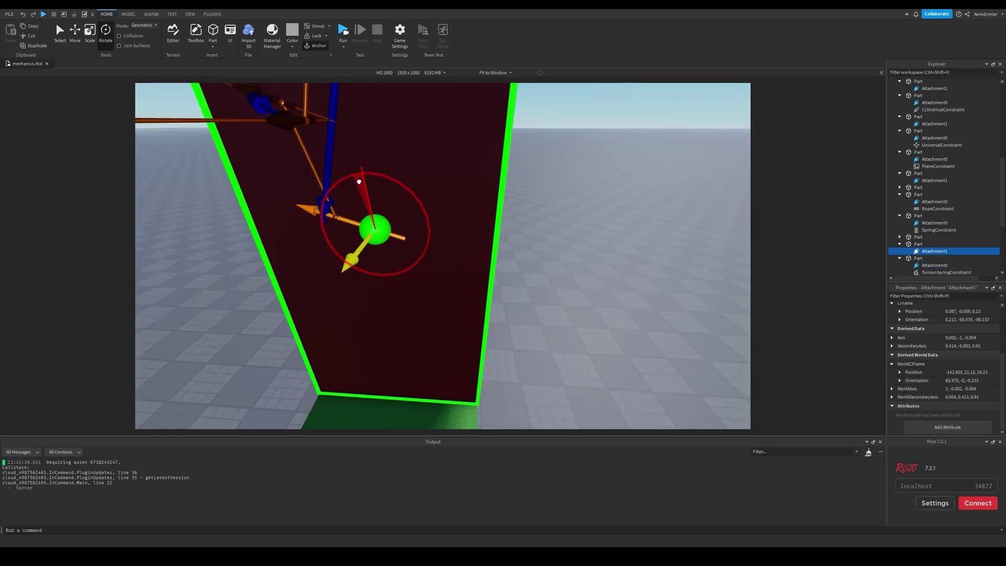
left_click_drag(359, 181, 344, 173)
right_click_drag(344, 173, 492, 202)
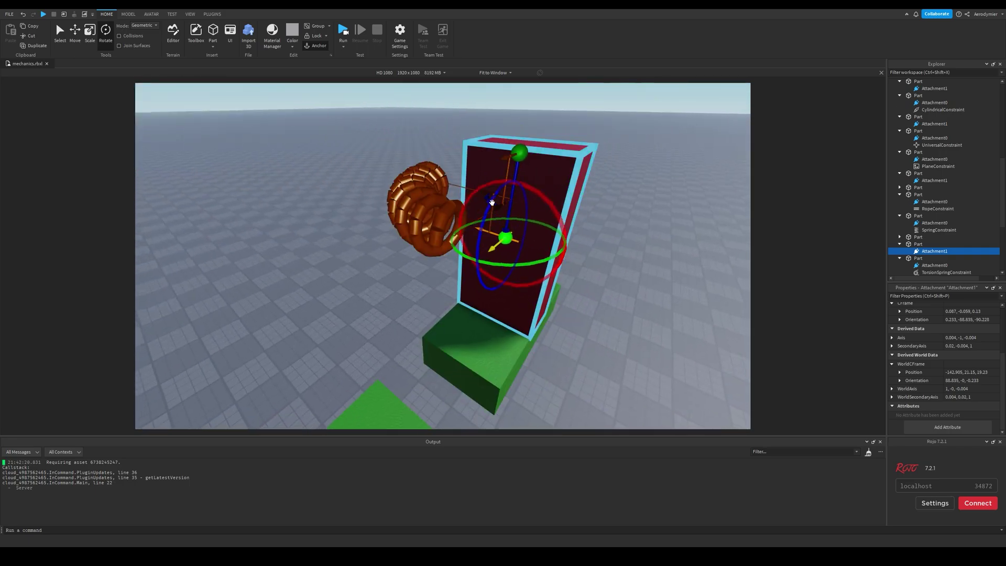
left_click_drag(543, 200, 491, 242)
right_click_drag(491, 241, 344, 230)
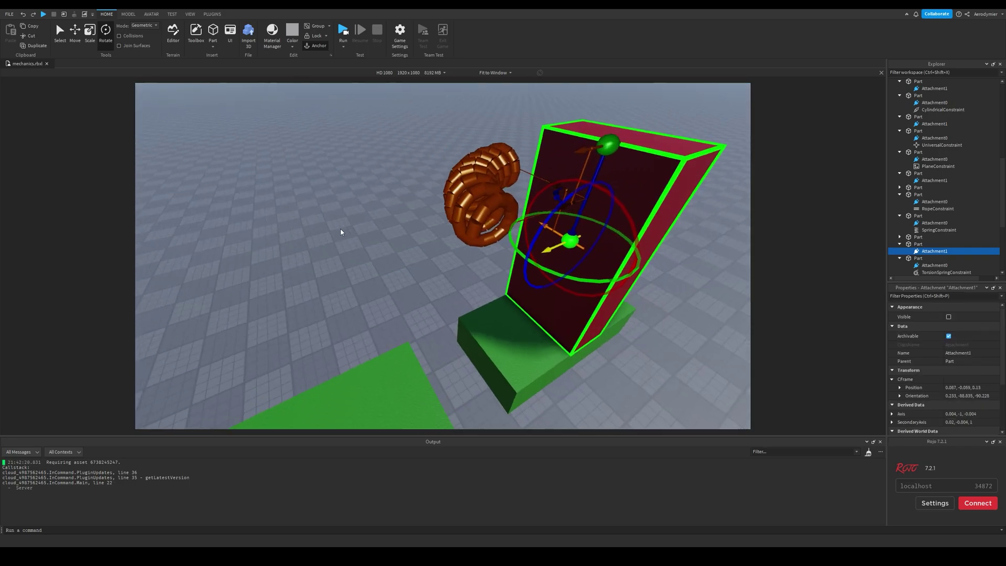
left_click(344, 229)
left_click(344, 33)
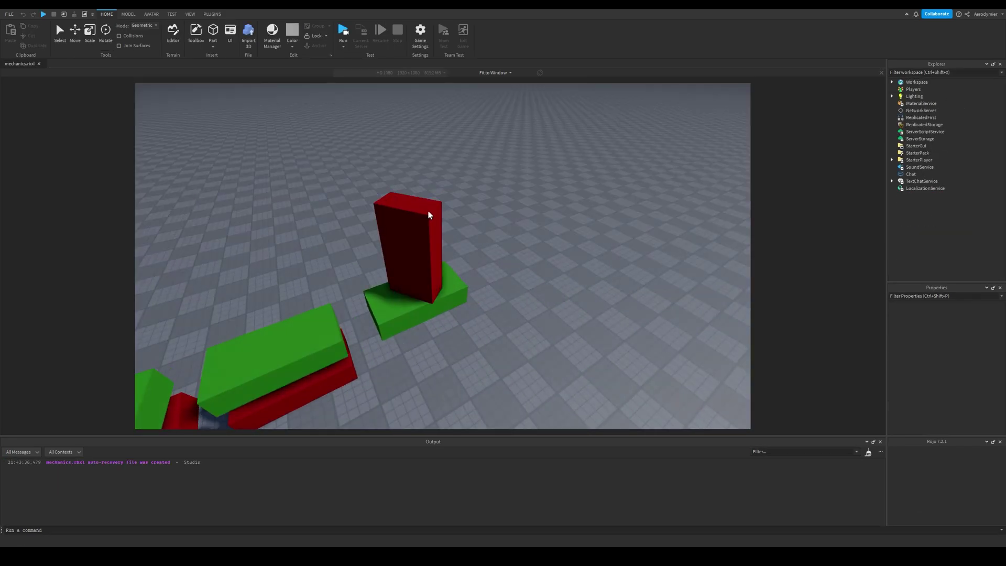
left_click(427, 232)
right_click_drag(427, 232, 244, 90)
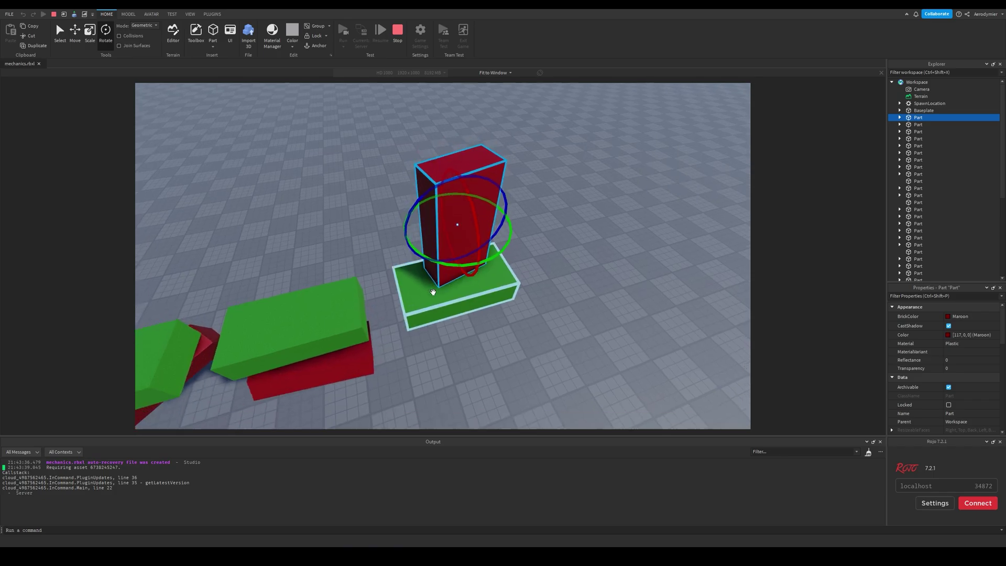
right_click_drag(432, 292, 429, 225)
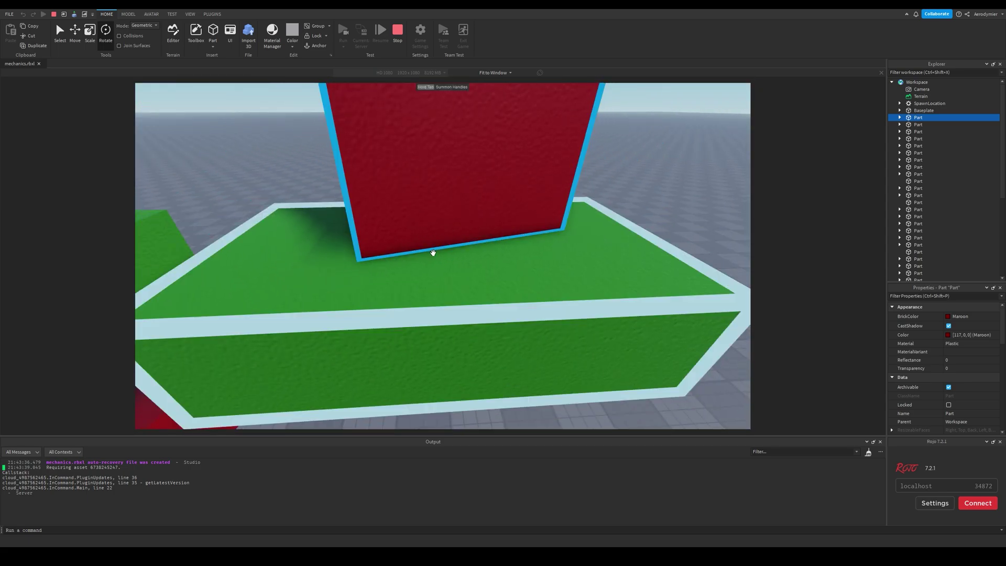
scroll(433, 251, "down", 5)
right_click_drag(472, 224, 488, 226)
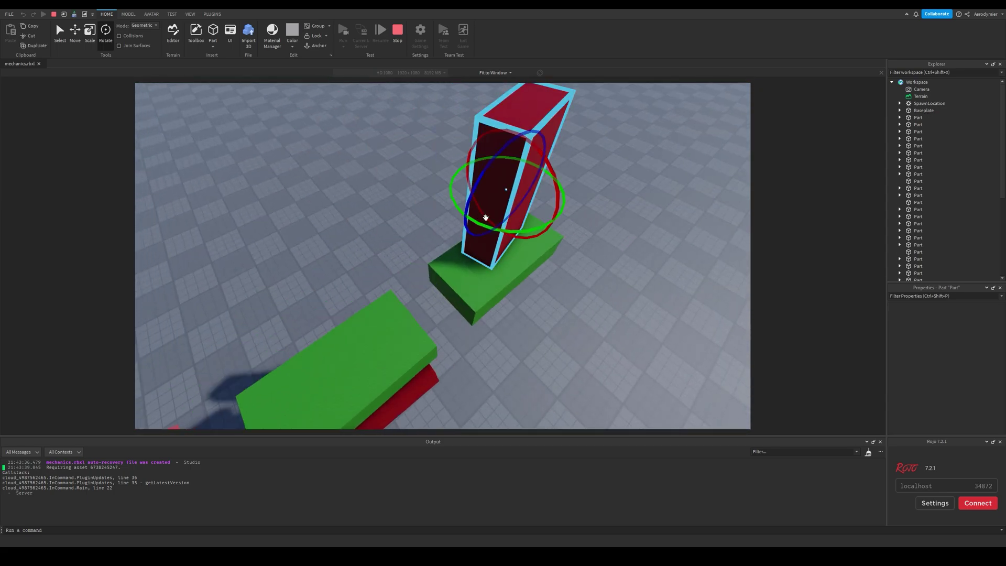